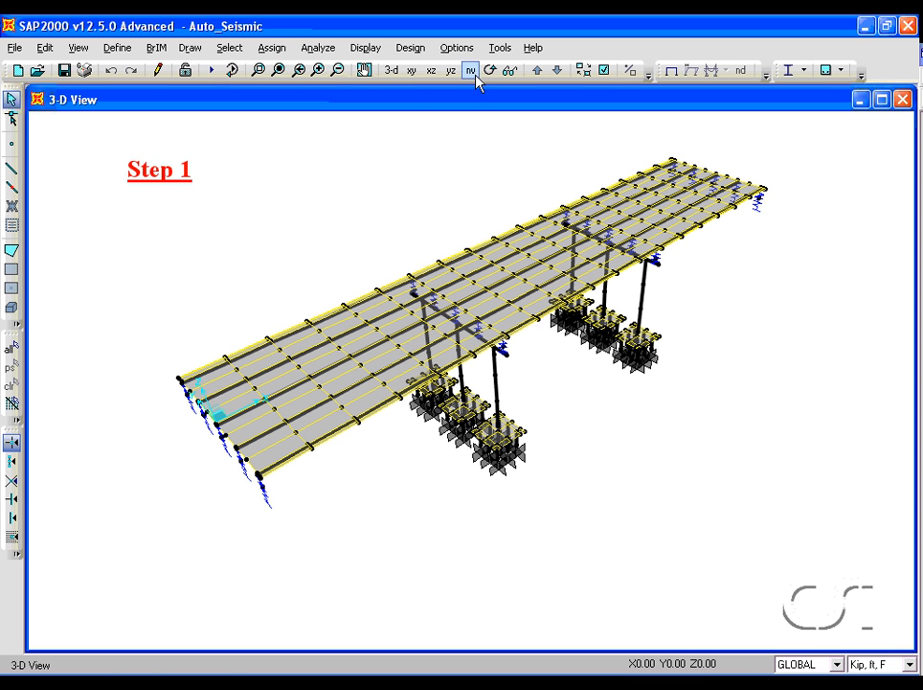
pyautogui.click(490, 71)
pyautogui.moveTo(748, 309); pyautogui.dragTo(521, 233)
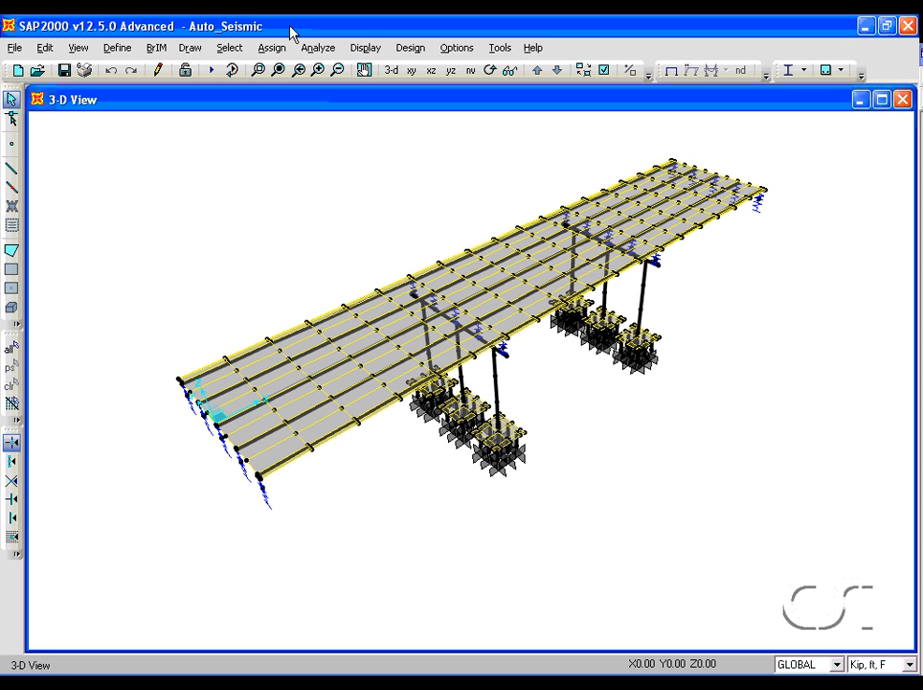
# - Open the BrIM Wizard and review the data of layout line BLL1 from the Layout Line step
pyautogui.click(158, 51)
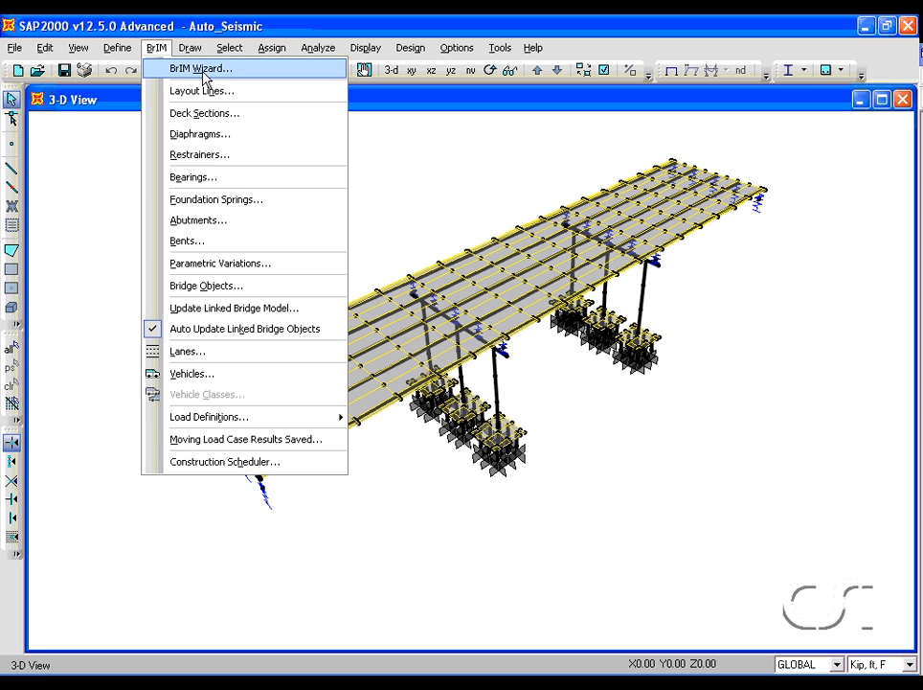
pyautogui.click(241, 72)
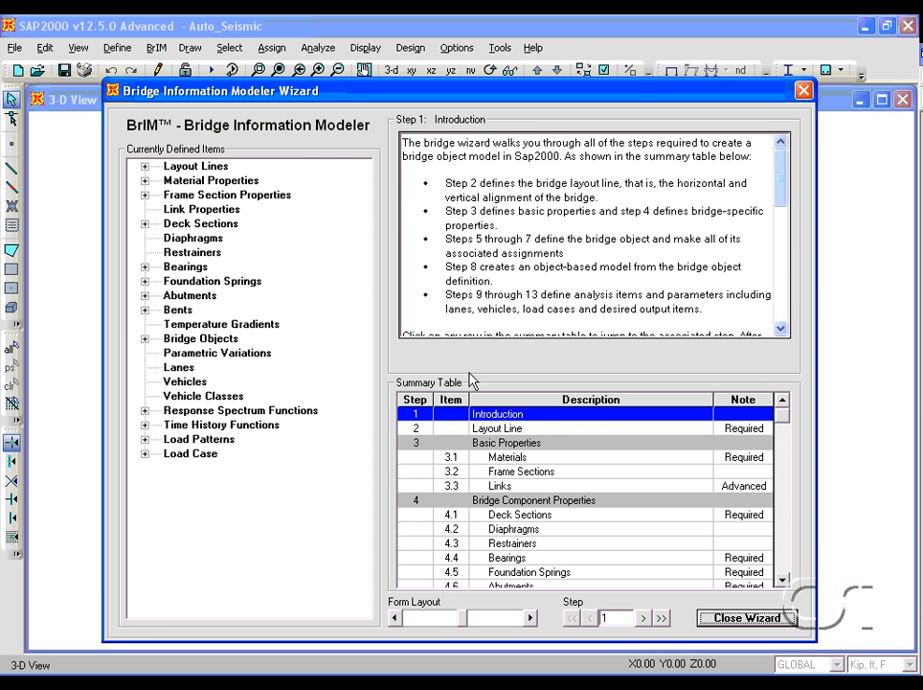
pyautogui.click(551, 430)
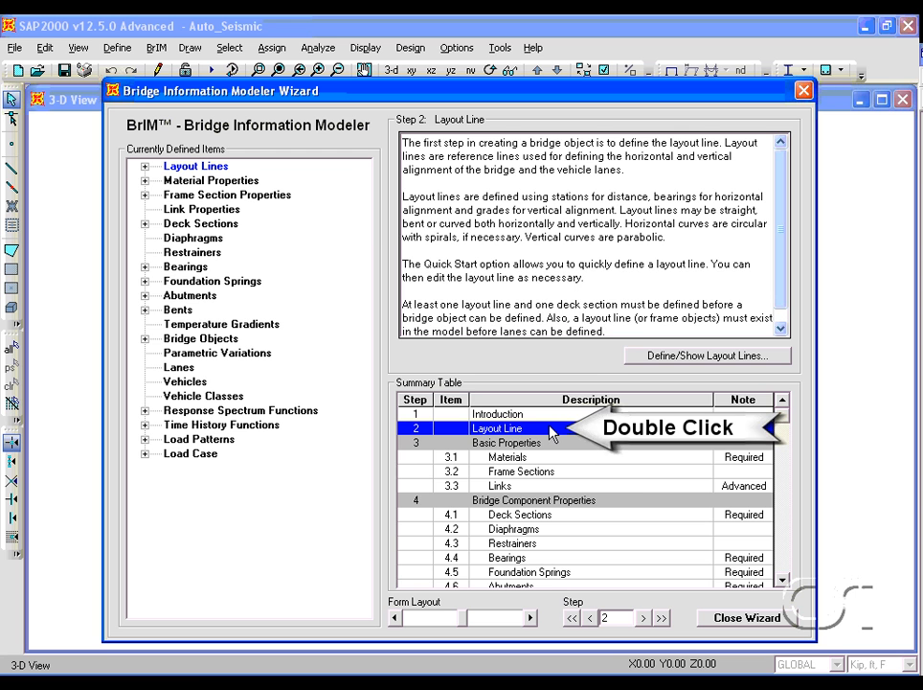
pyautogui.doubleClick(550, 430)
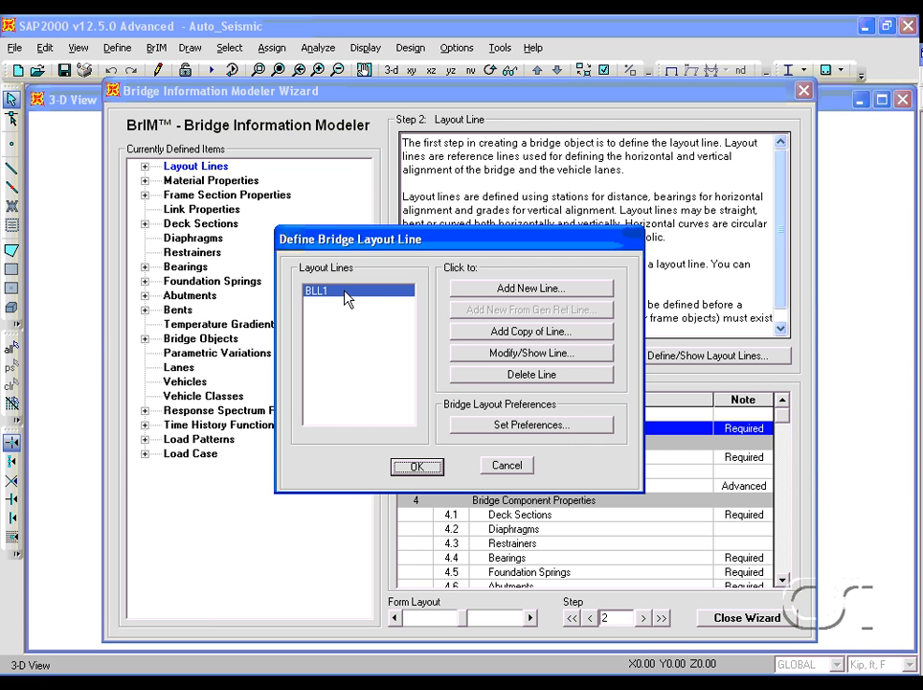
pyautogui.click(532, 353)
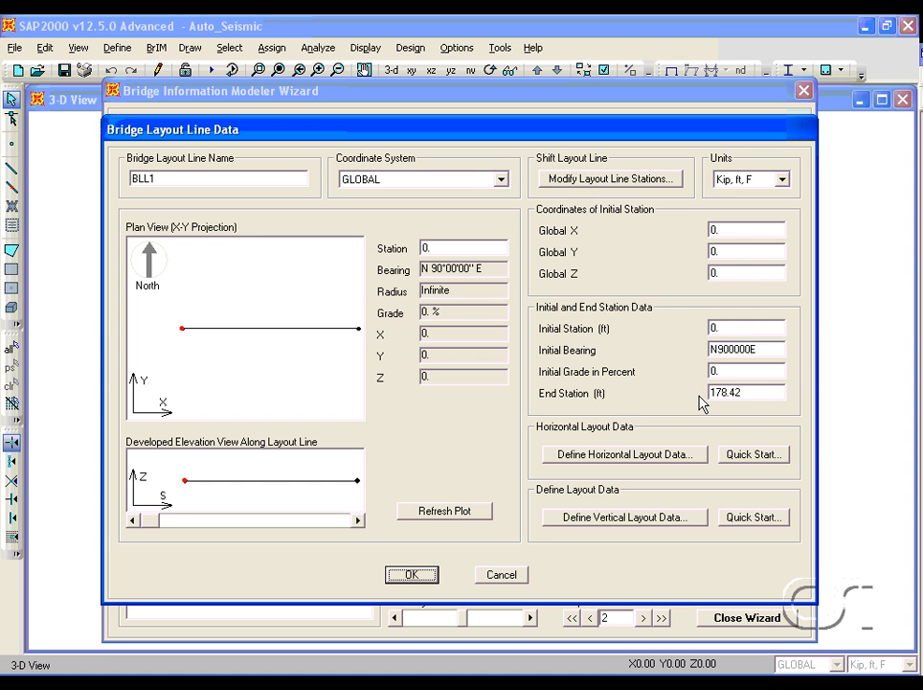
pyautogui.click(410, 574)
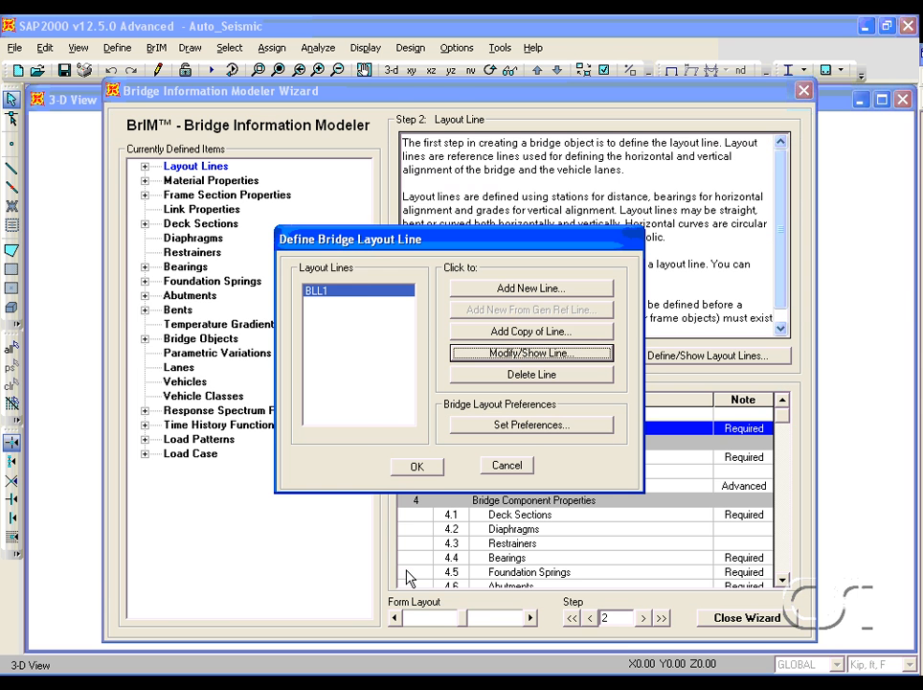
pyautogui.click(414, 467)
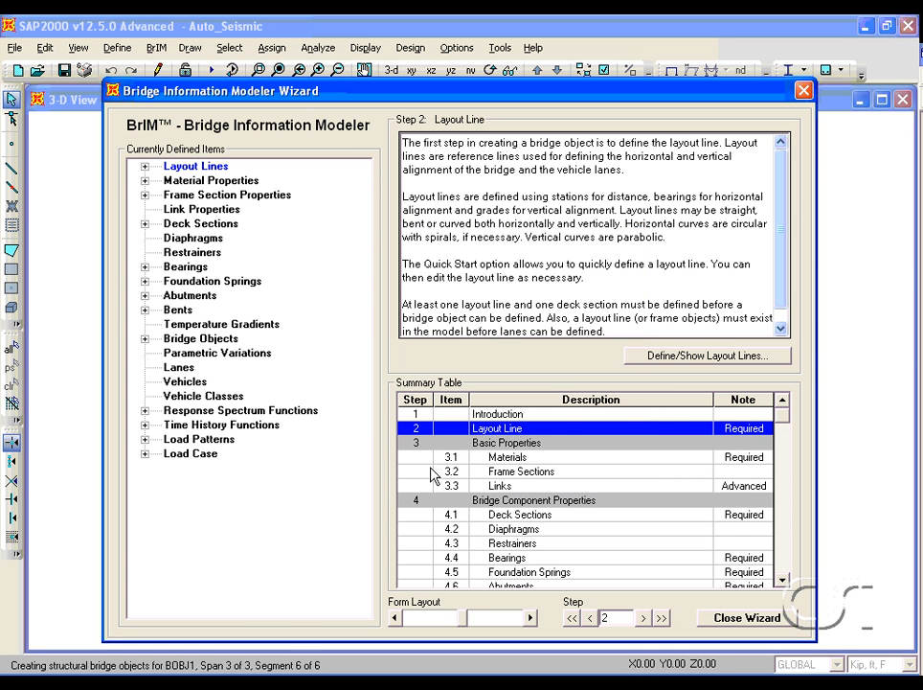
# - Open the Materials step's material definitions and turn on Show Advanced Properties
pyautogui.click(569, 460)
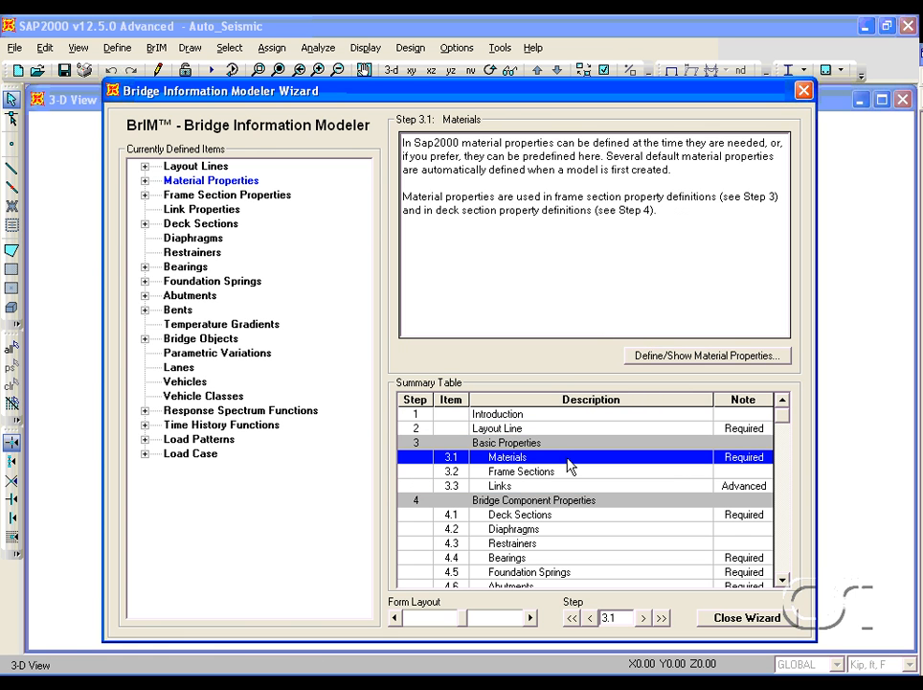
pyautogui.doubleClick(569, 463)
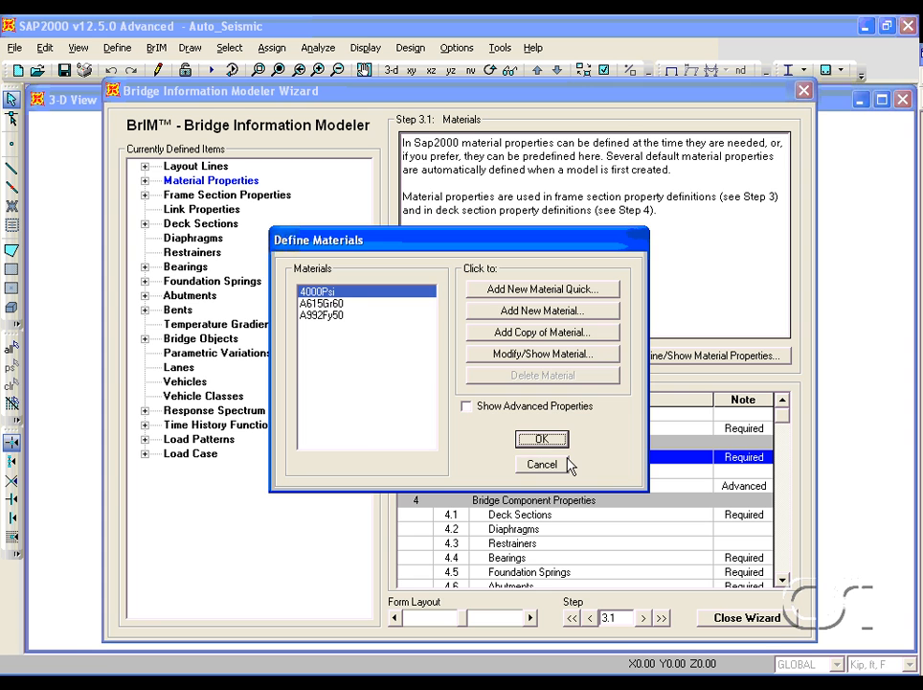
pyautogui.click(345, 305)
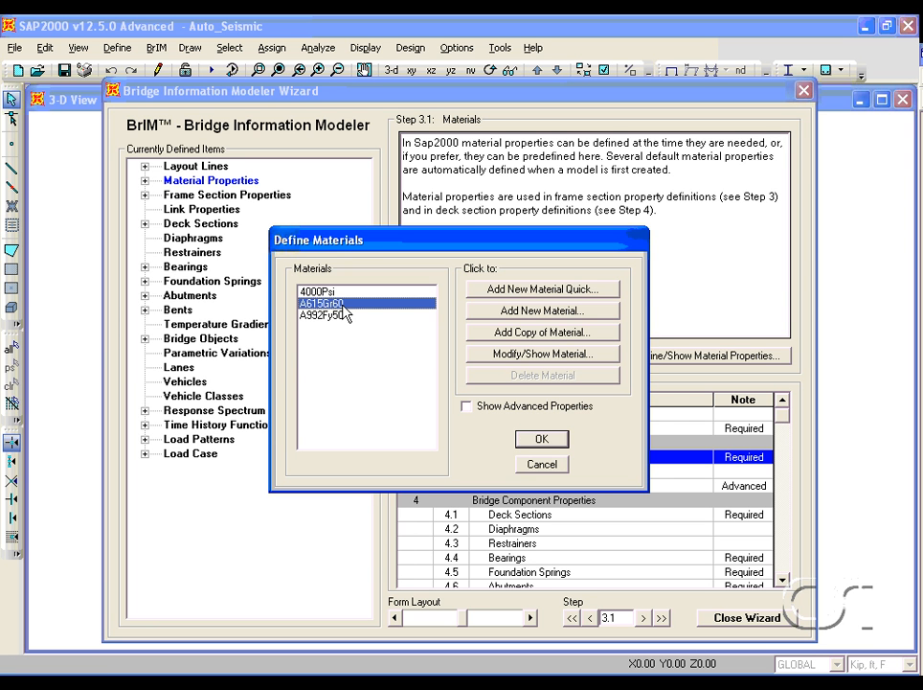
pyautogui.click(467, 407)
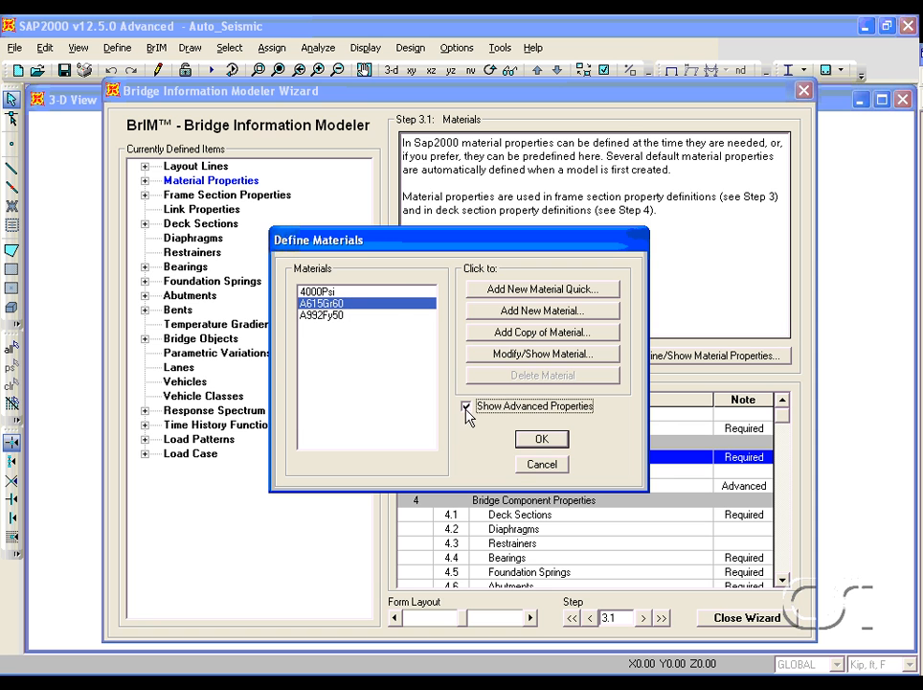
# - Open the nonlinear material data of 4000Psi concrete and display its stress-strain plot
pyautogui.click(332, 293)
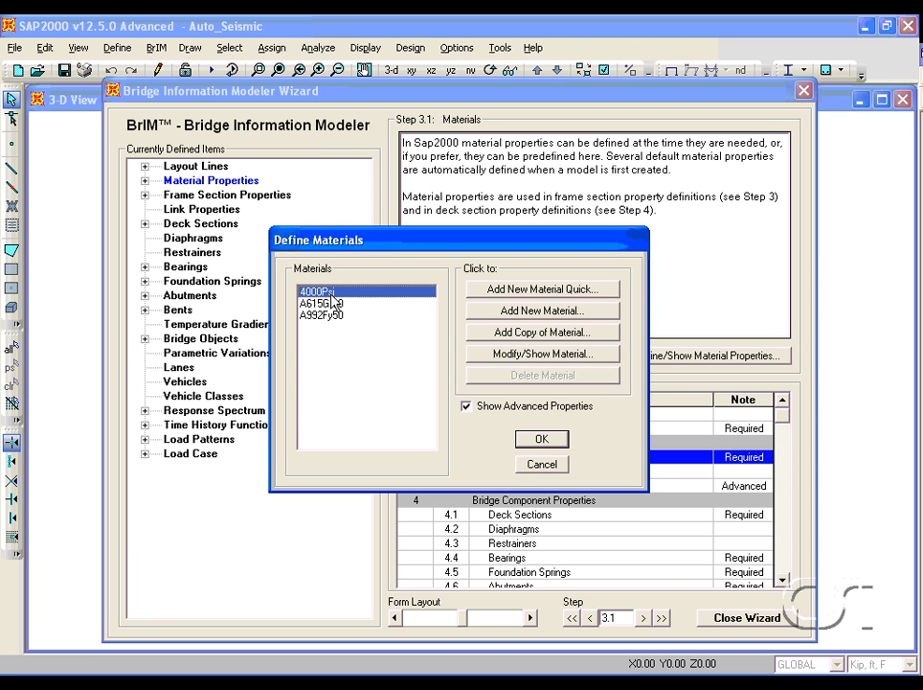
pyautogui.click(498, 354)
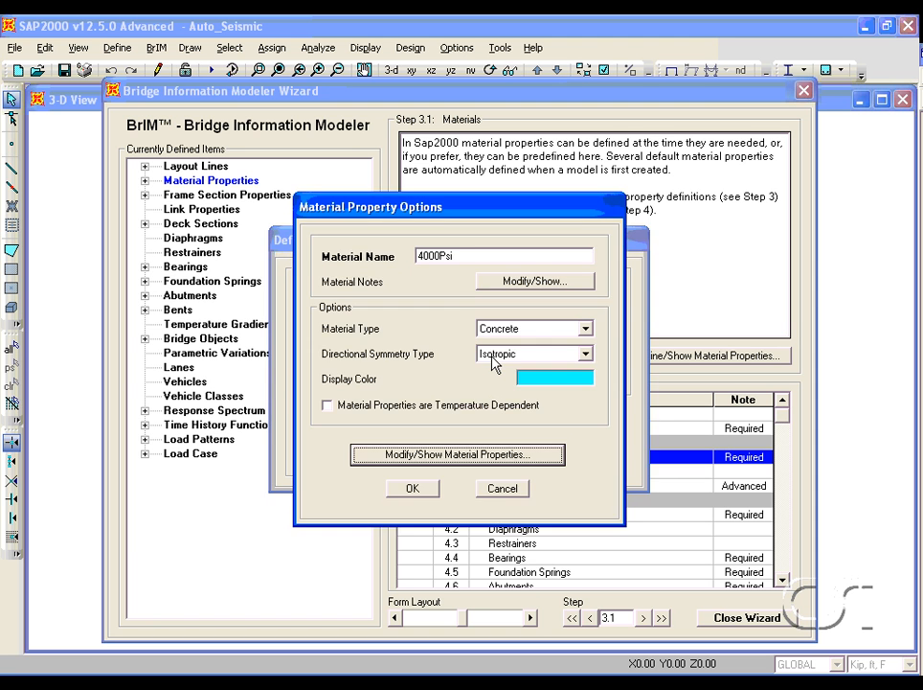
pyautogui.click(463, 458)
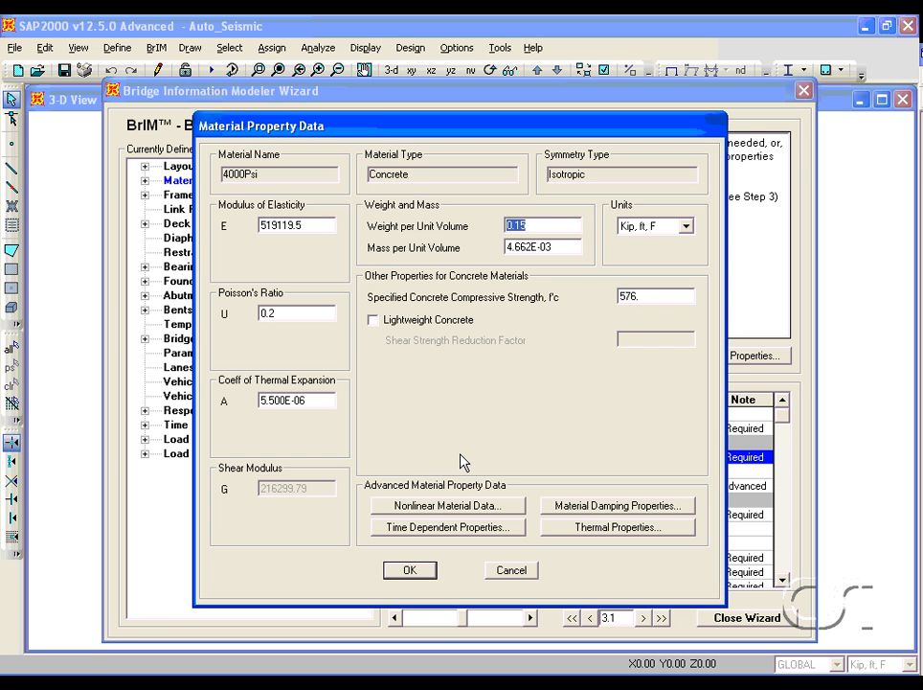
pyautogui.click(437, 508)
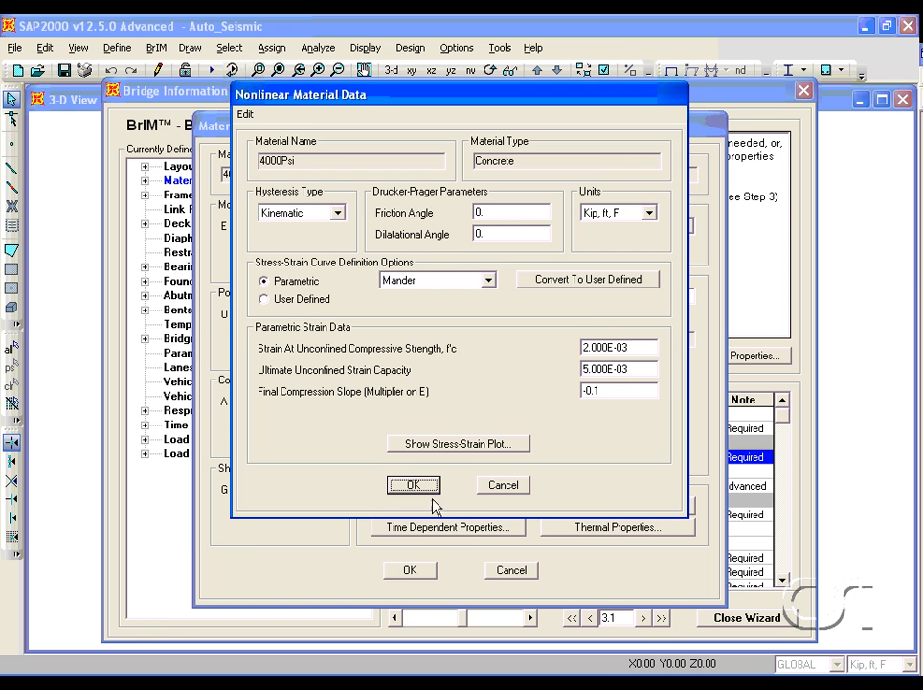
pyautogui.click(474, 444)
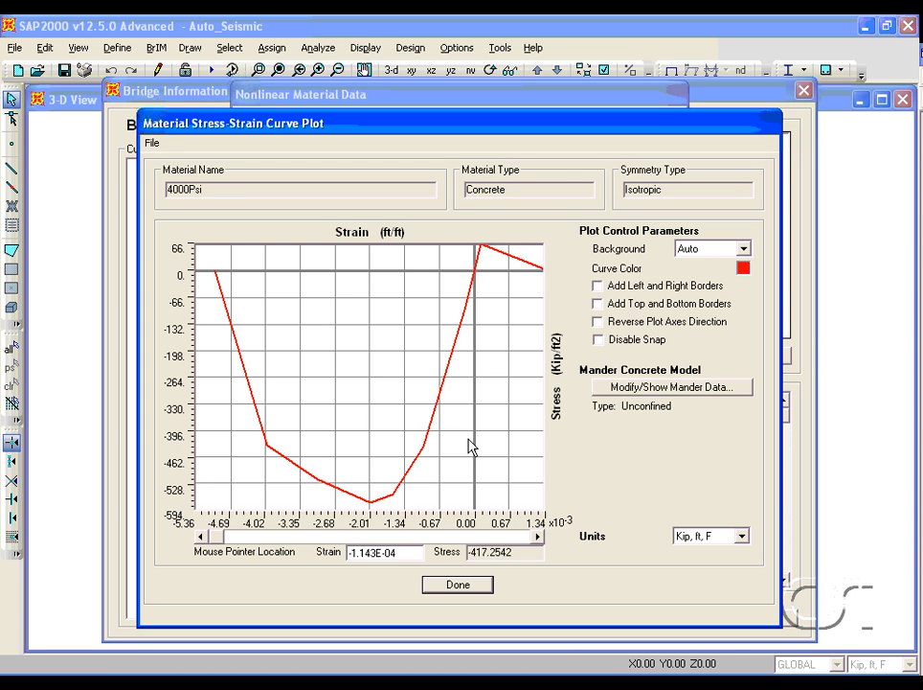
# - Add left/right and top/bottom borders and reverse the axes on the stress-strain plot, then close the 4000Psi dialogs
pyautogui.click(597, 287)
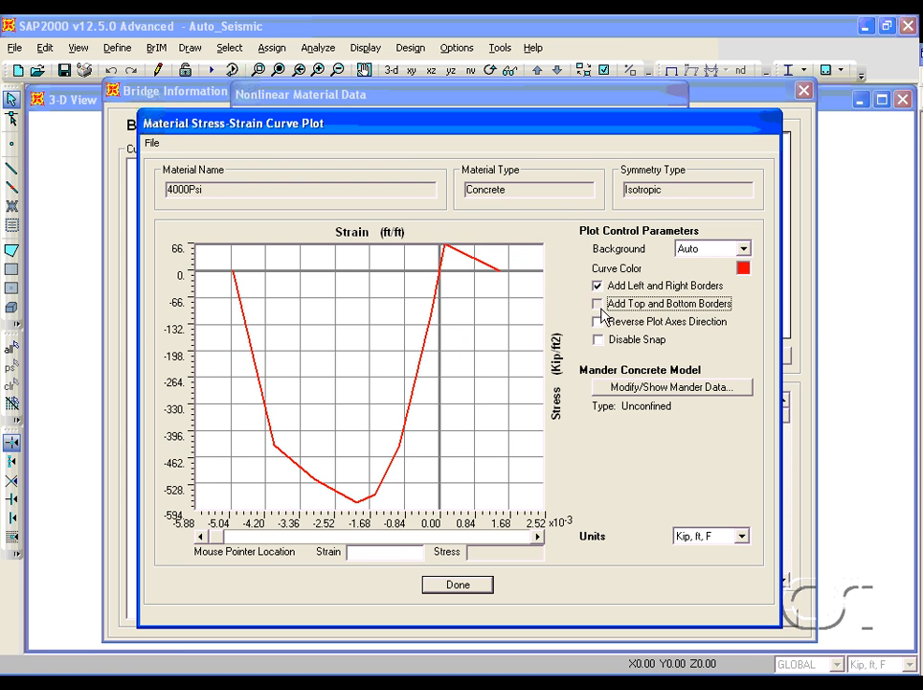
pyautogui.click(599, 305)
pyautogui.click(599, 323)
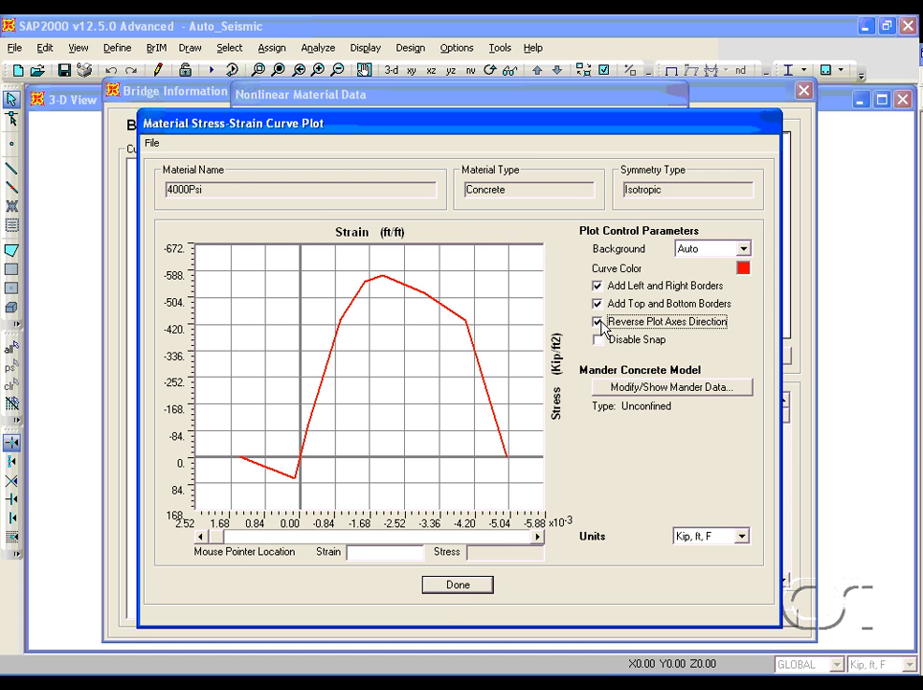
pyautogui.click(456, 590)
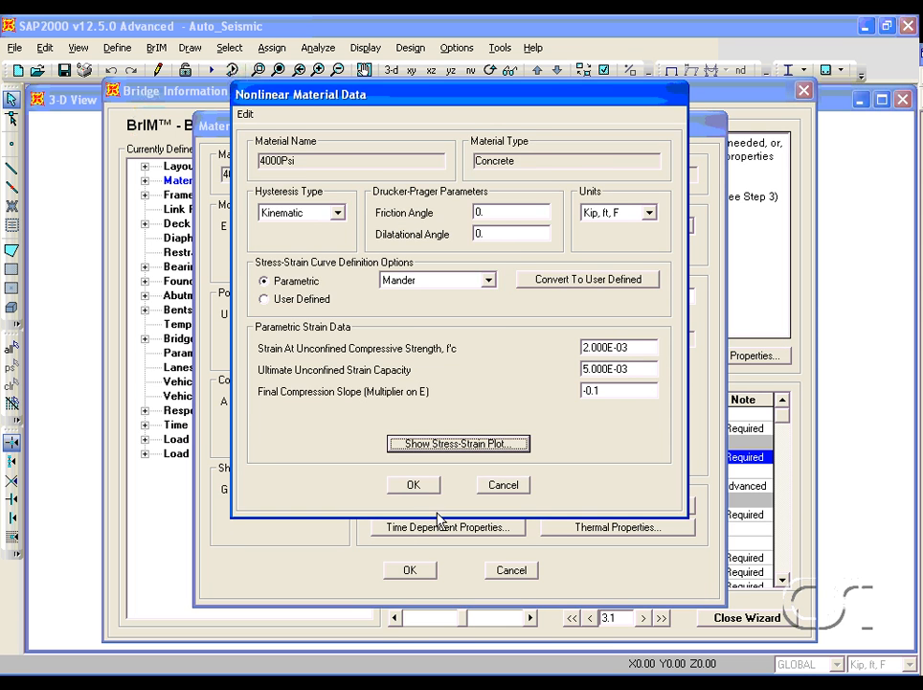
pyautogui.click(414, 484)
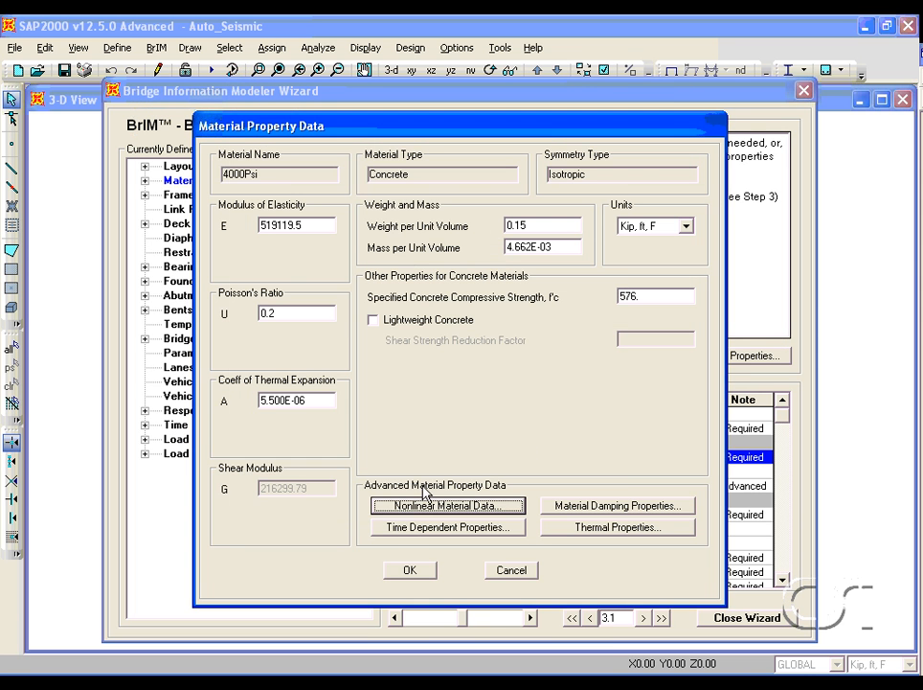
pyautogui.click(409, 570)
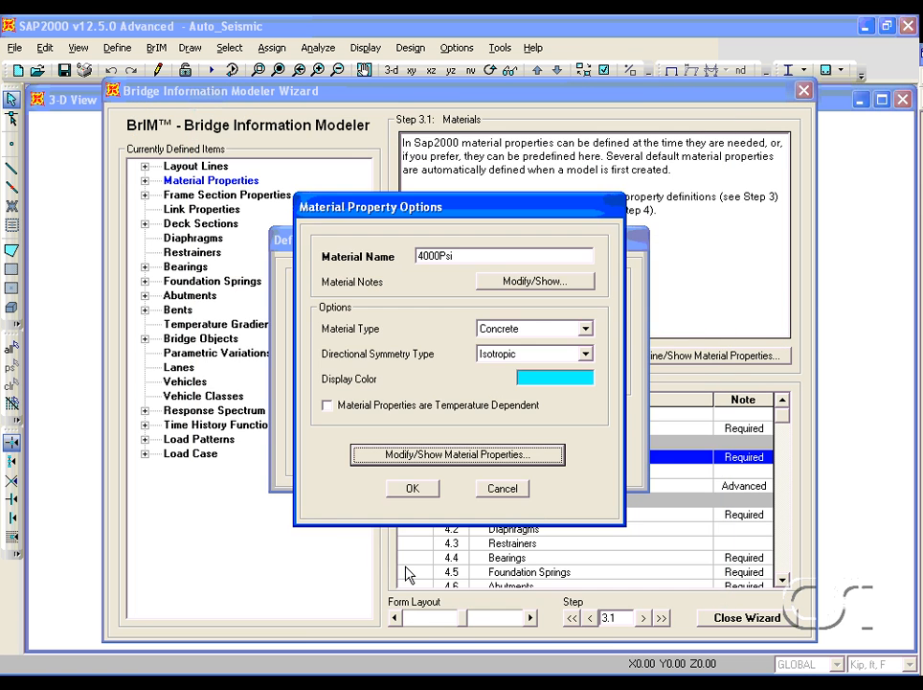
pyautogui.click(417, 495)
# - Review the nonlinear stress-strain plot of the A615Gr60 rebar material and close the material dialogs
pyautogui.click(331, 304)
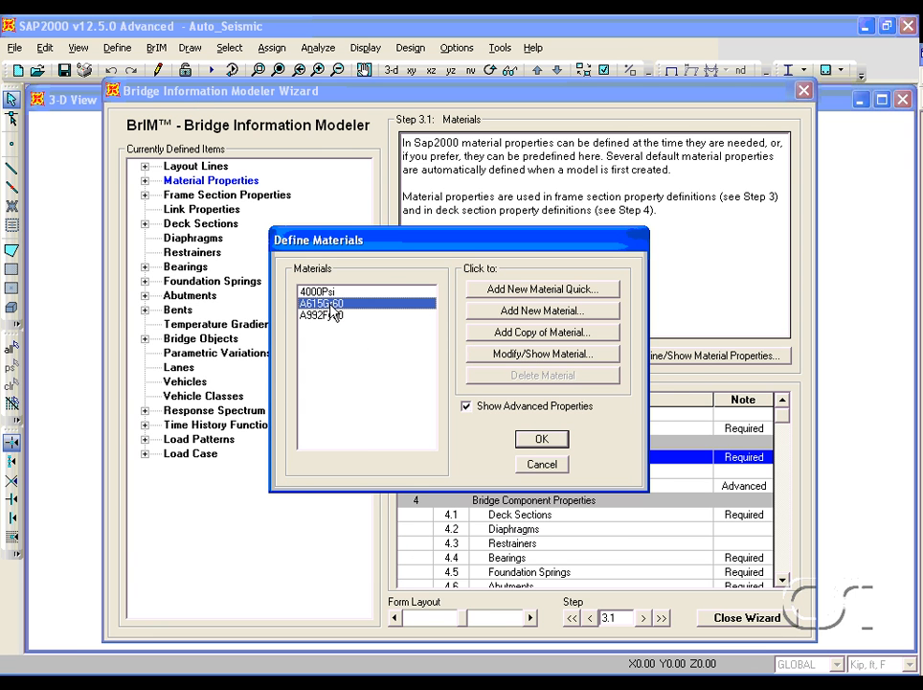
pyautogui.click(493, 353)
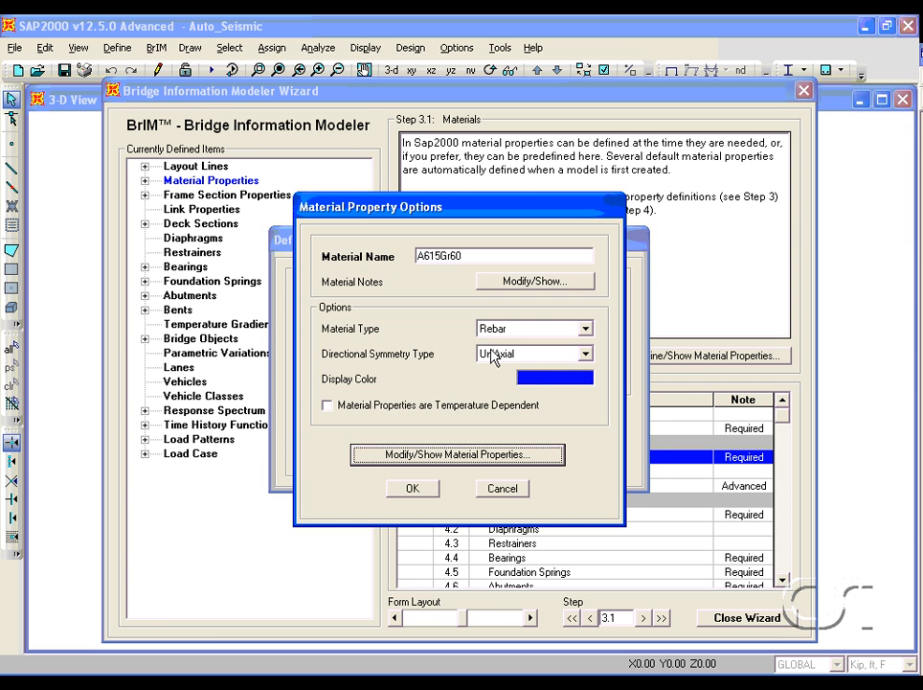
pyautogui.click(470, 455)
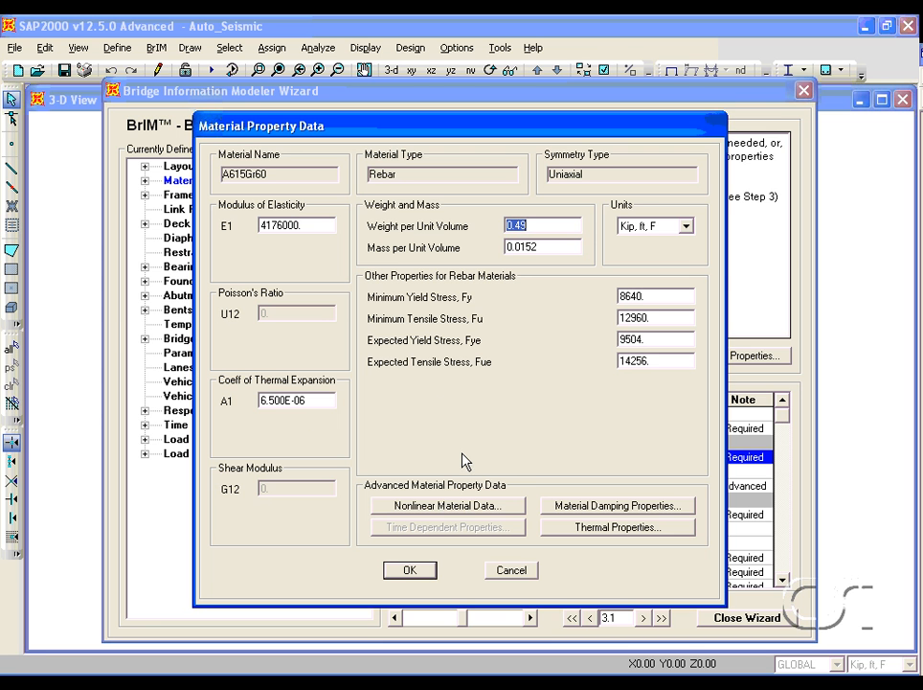
pyautogui.click(448, 505)
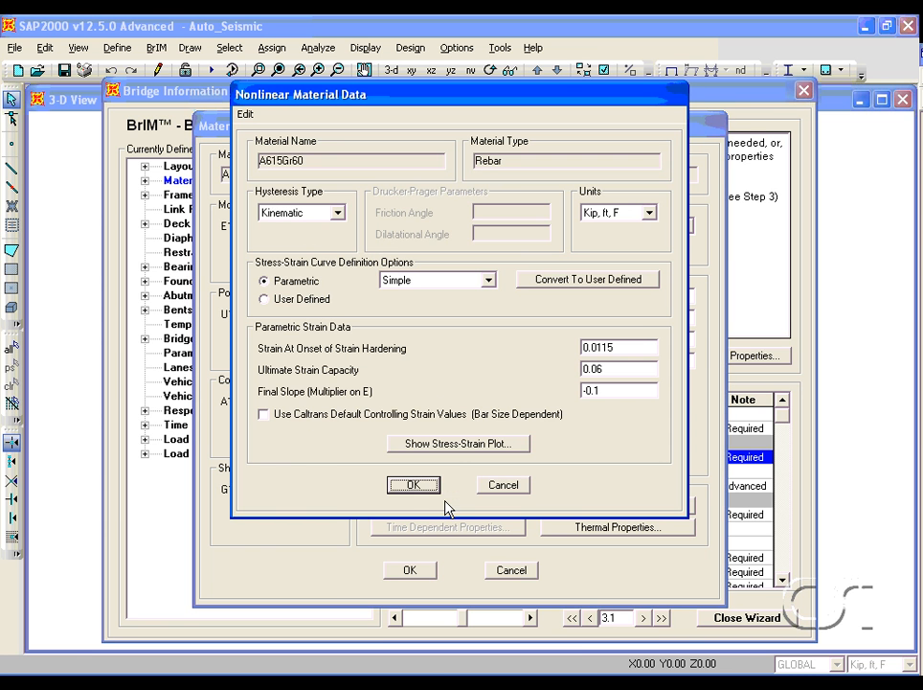
pyautogui.click(459, 444)
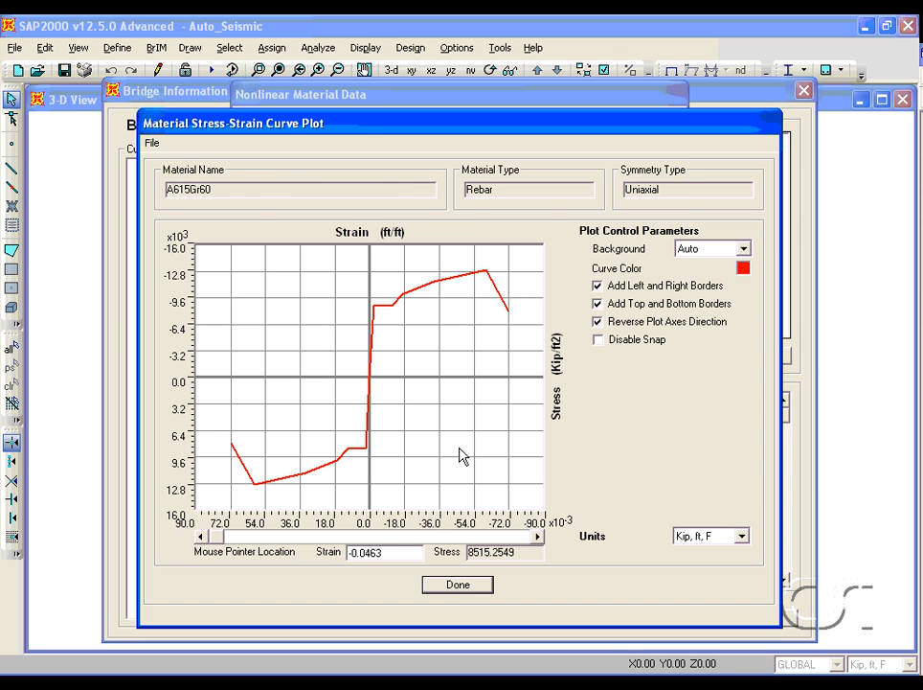
pyautogui.click(452, 586)
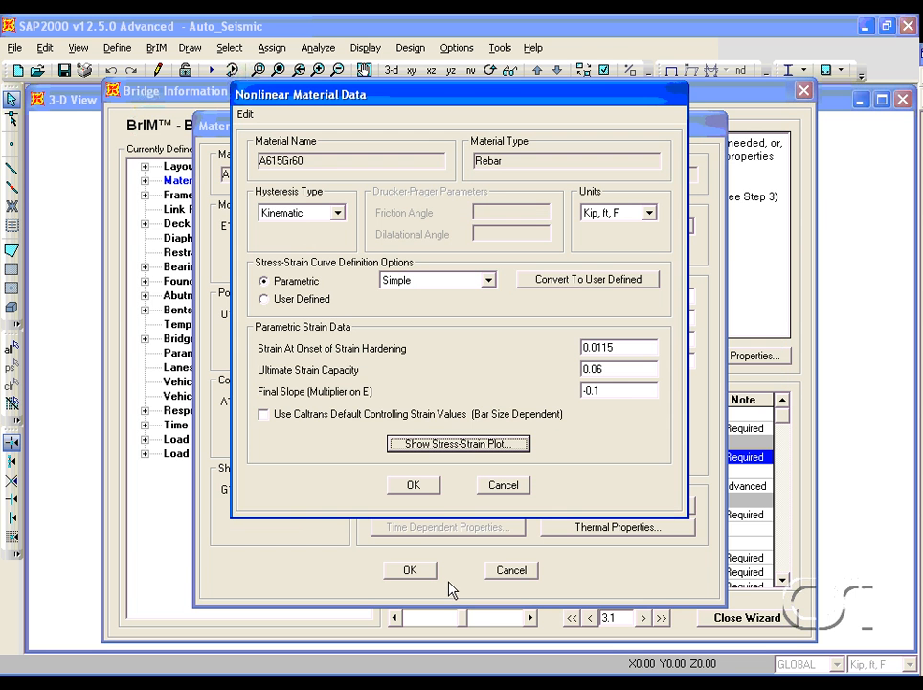
pyautogui.click(427, 485)
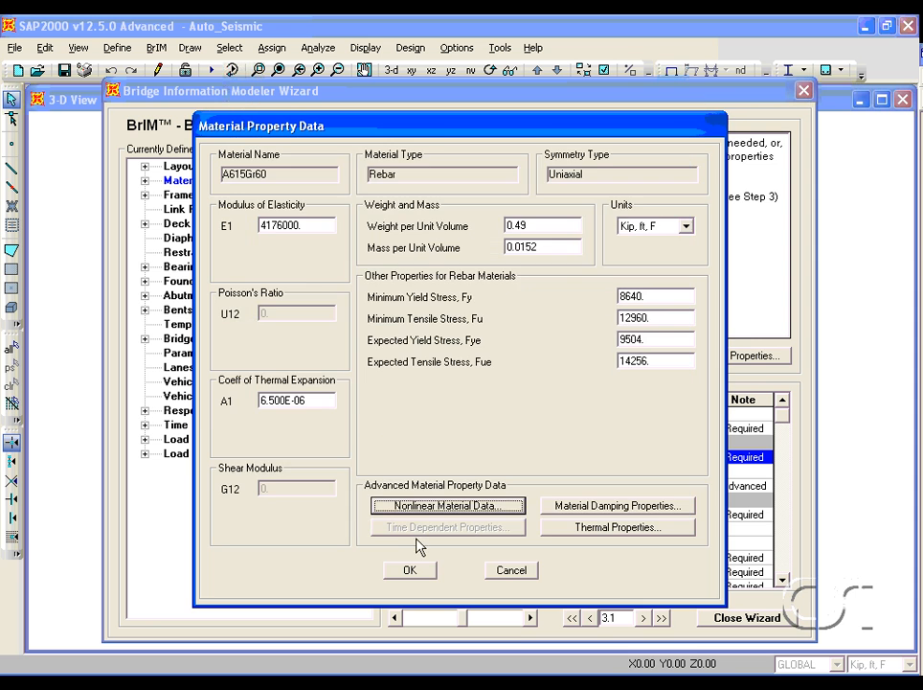
pyautogui.click(413, 571)
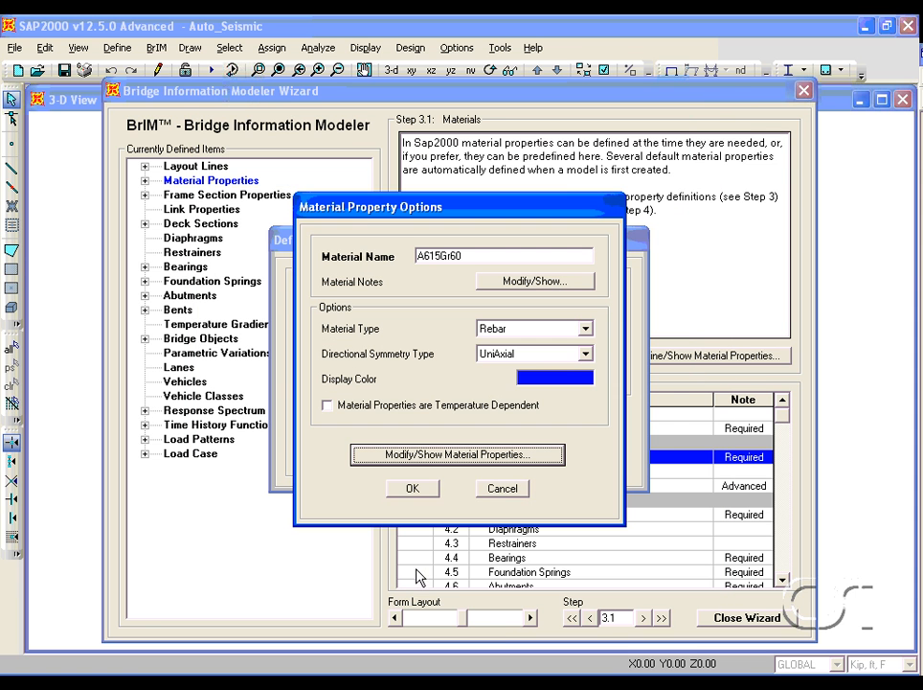
pyautogui.click(413, 488)
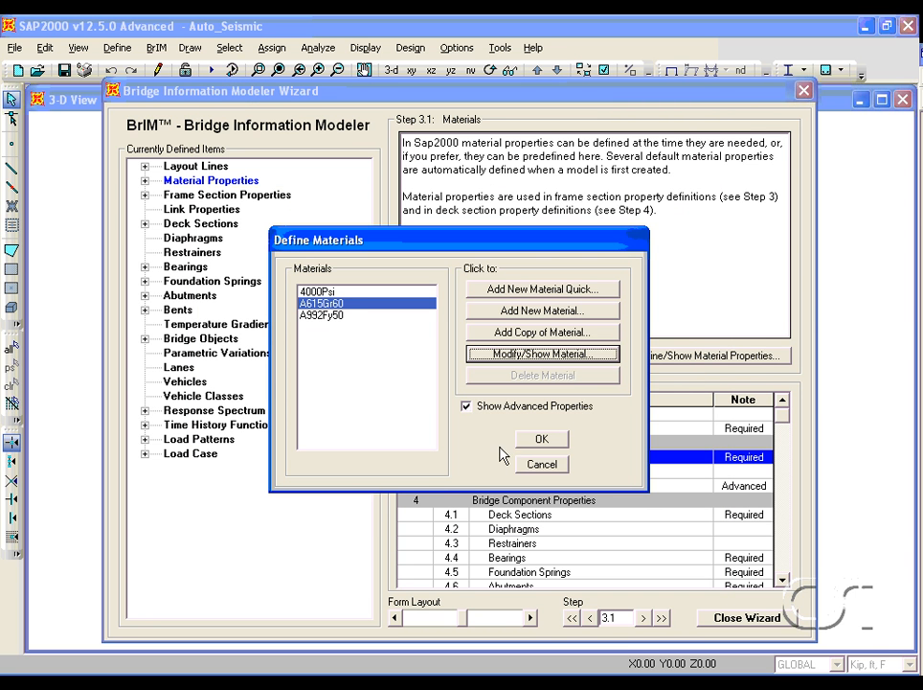
pyautogui.click(534, 441)
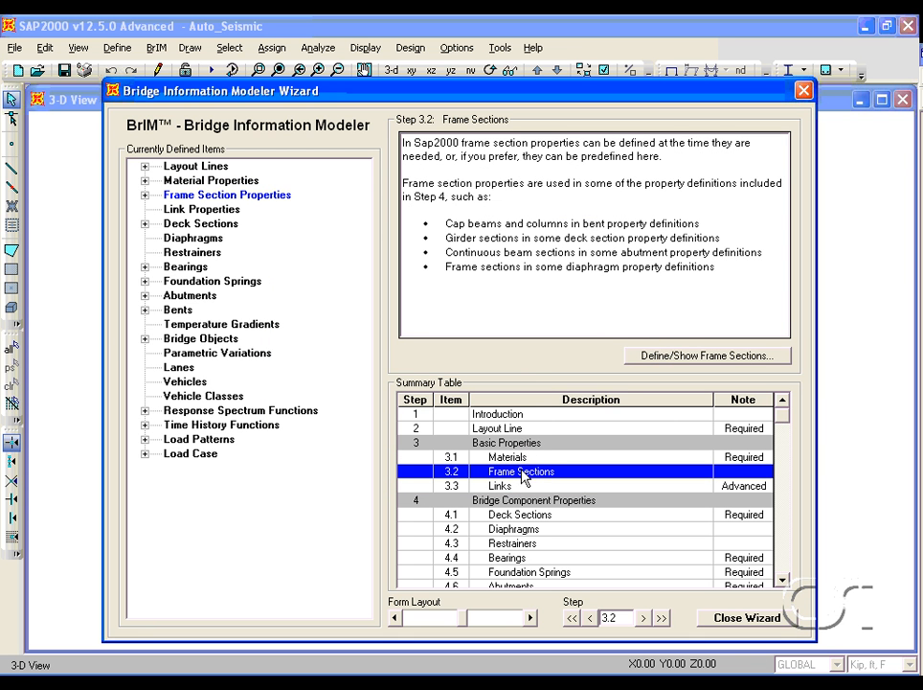
# - Open the frame section definitions and review the Cap_Beam rectangular section's dimensions and material
pyautogui.doubleClick(523, 472)
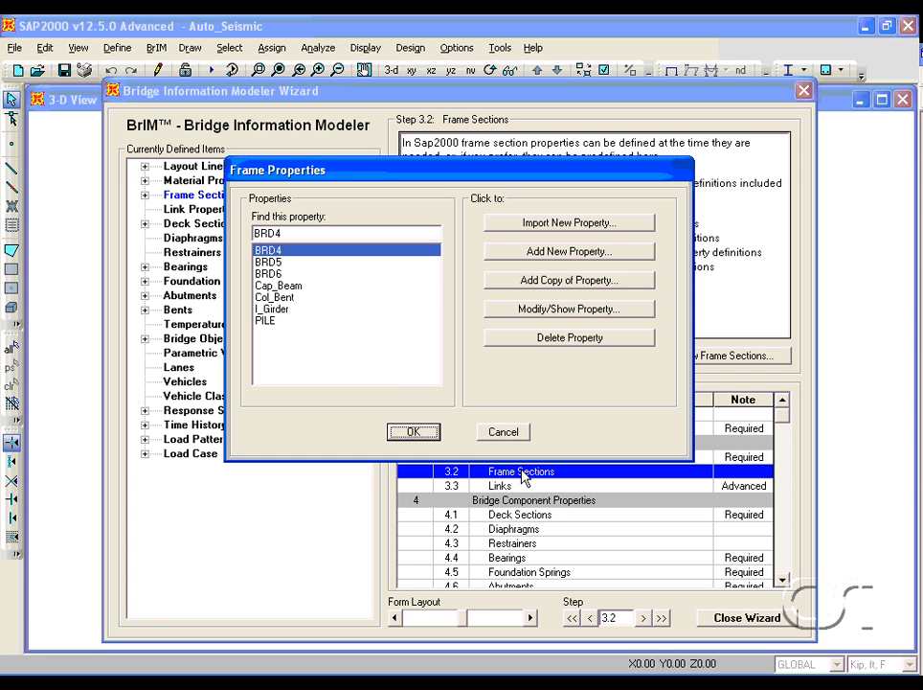
pyautogui.click(295, 289)
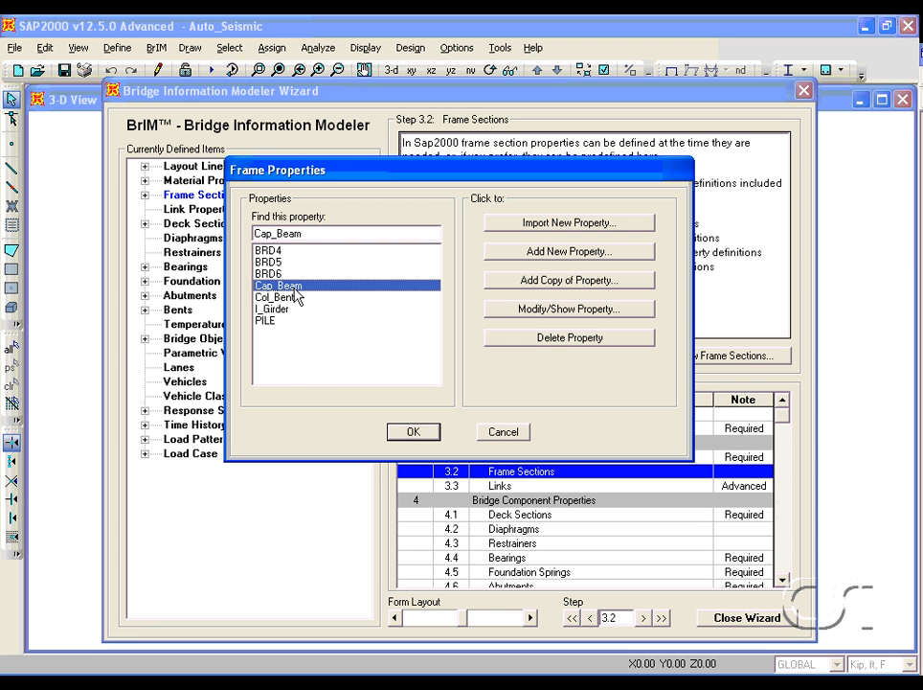
pyautogui.click(495, 309)
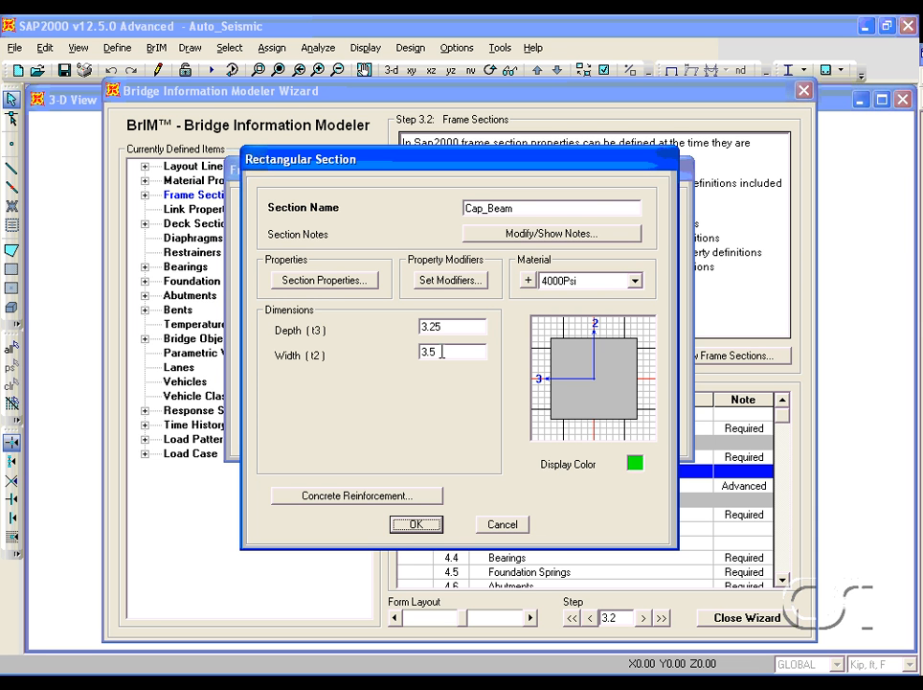
pyautogui.click(413, 524)
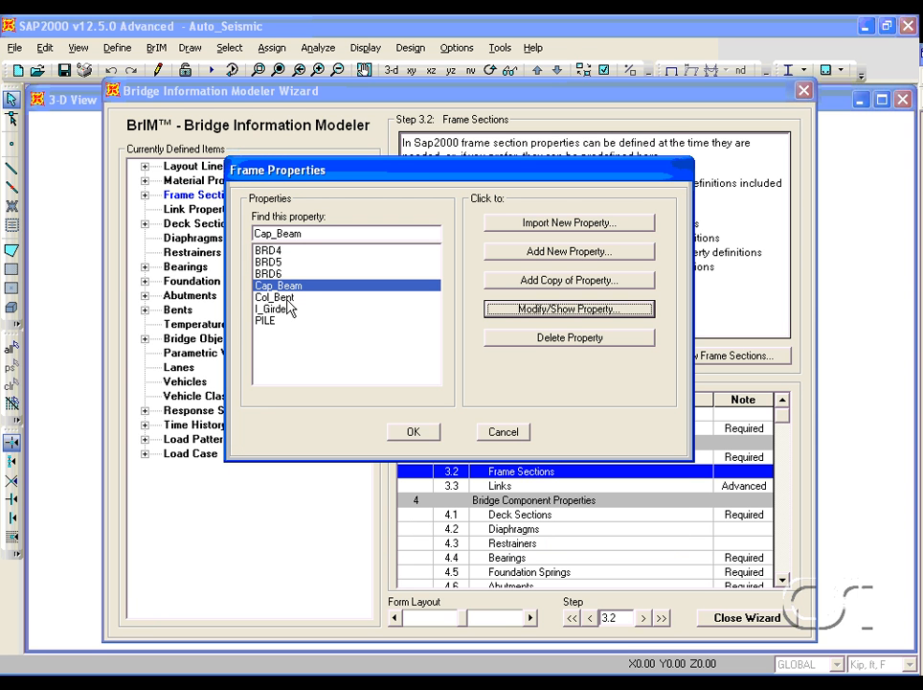
# - Open the Col_Bent section data and launch Section Designer to view the circular column section
pyautogui.click(287, 298)
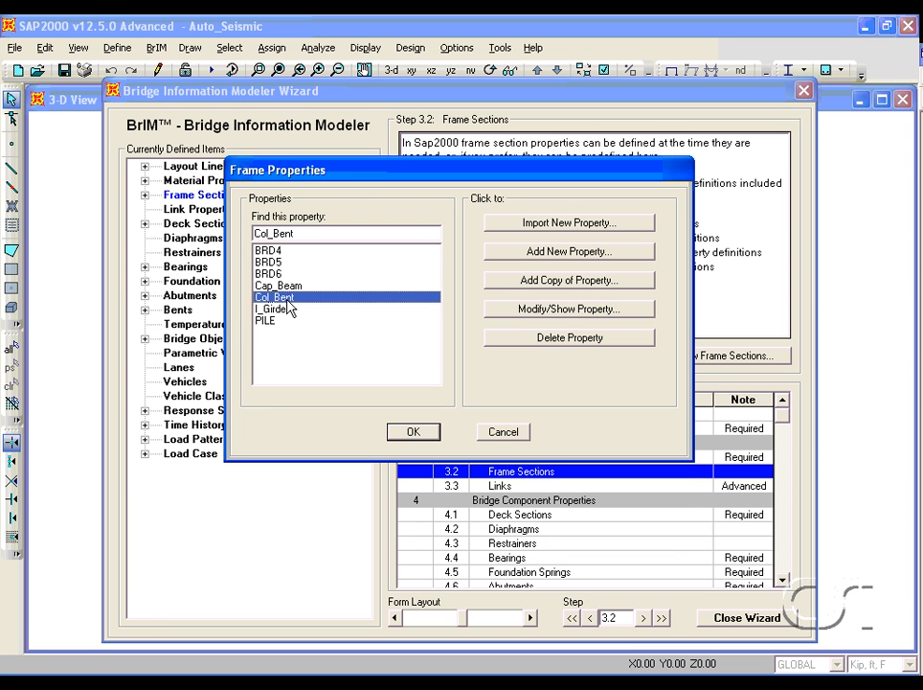
pyautogui.click(499, 313)
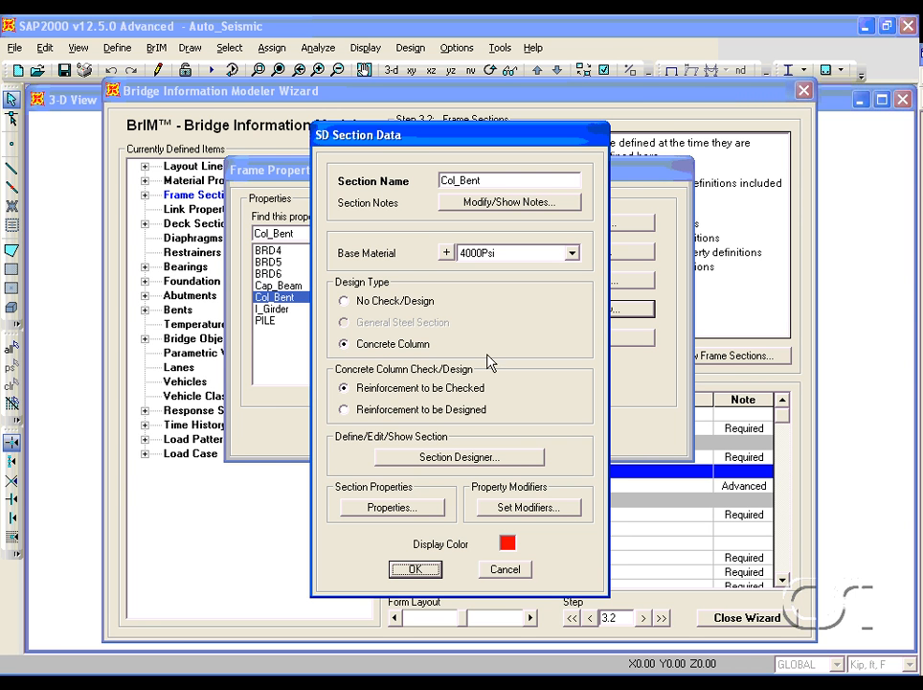
pyautogui.click(467, 456)
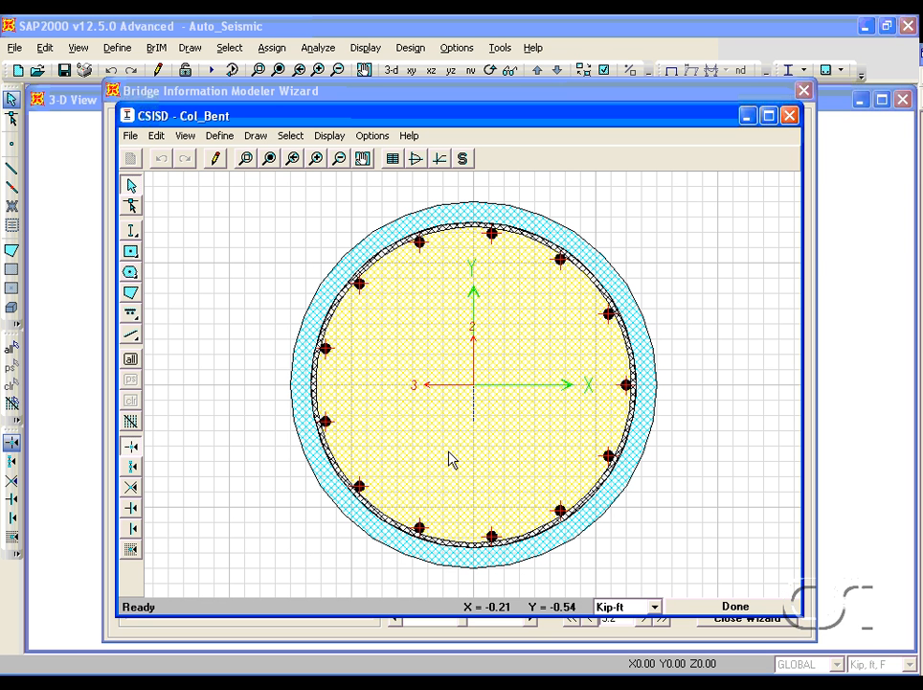
# - Display the column's Caltrans section properties, then close Section Designer and the Col_Bent section data
pyautogui.rightClick(400, 327)
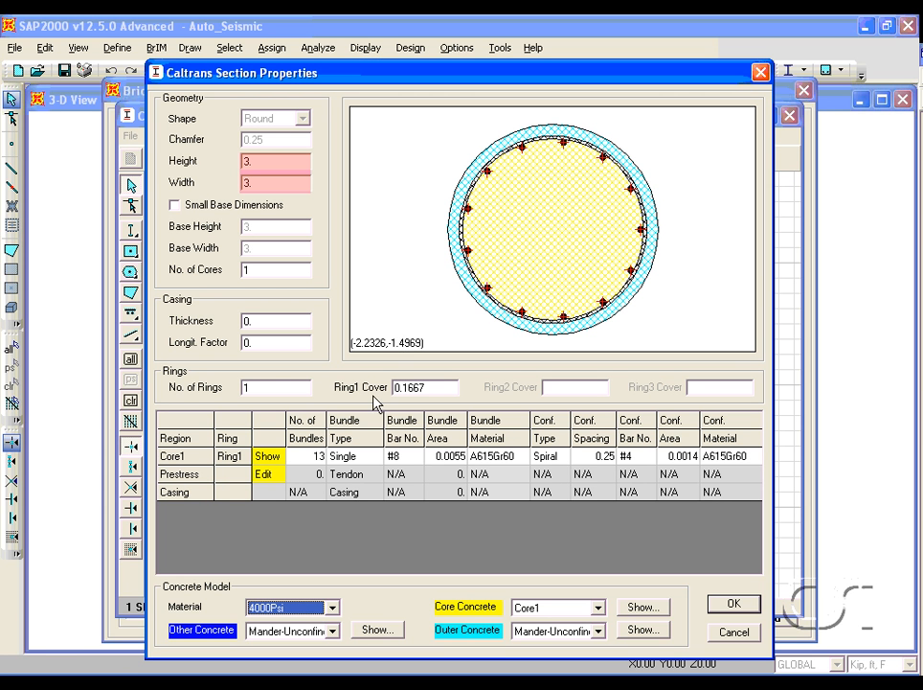
pyautogui.click(404, 464)
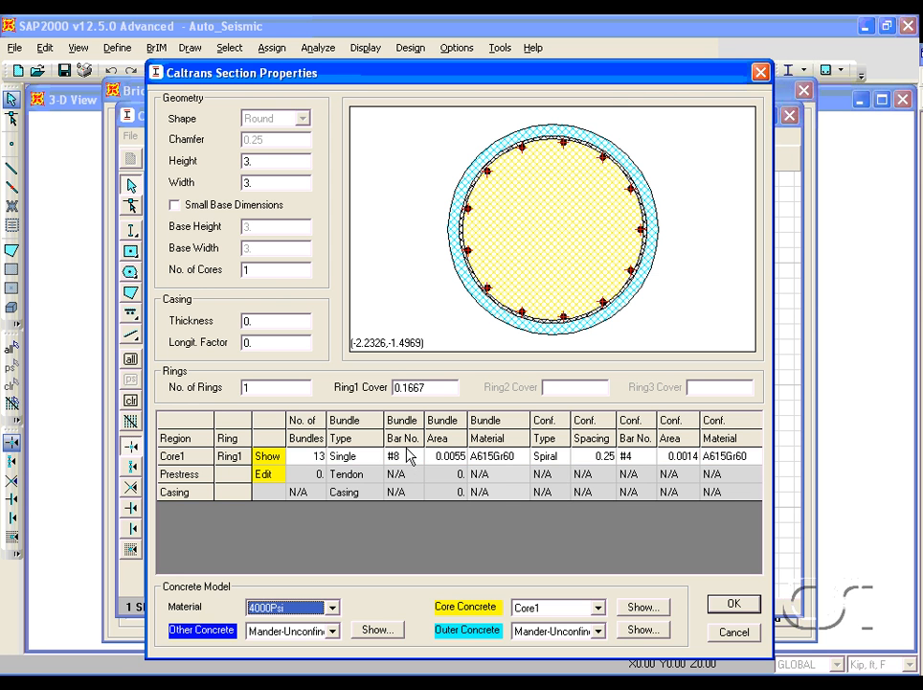
pyautogui.click(722, 611)
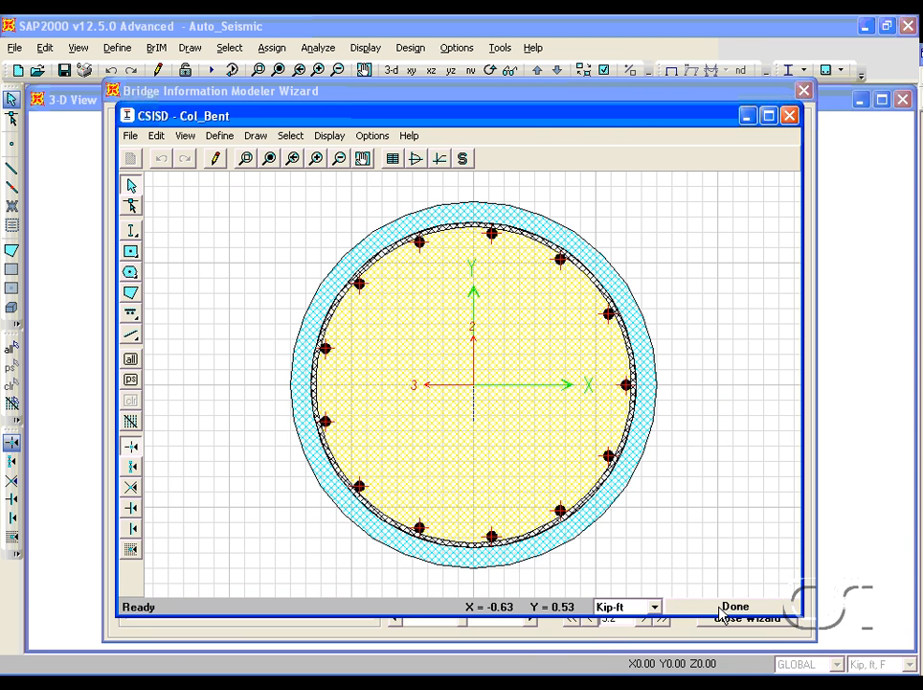
pyautogui.click(724, 609)
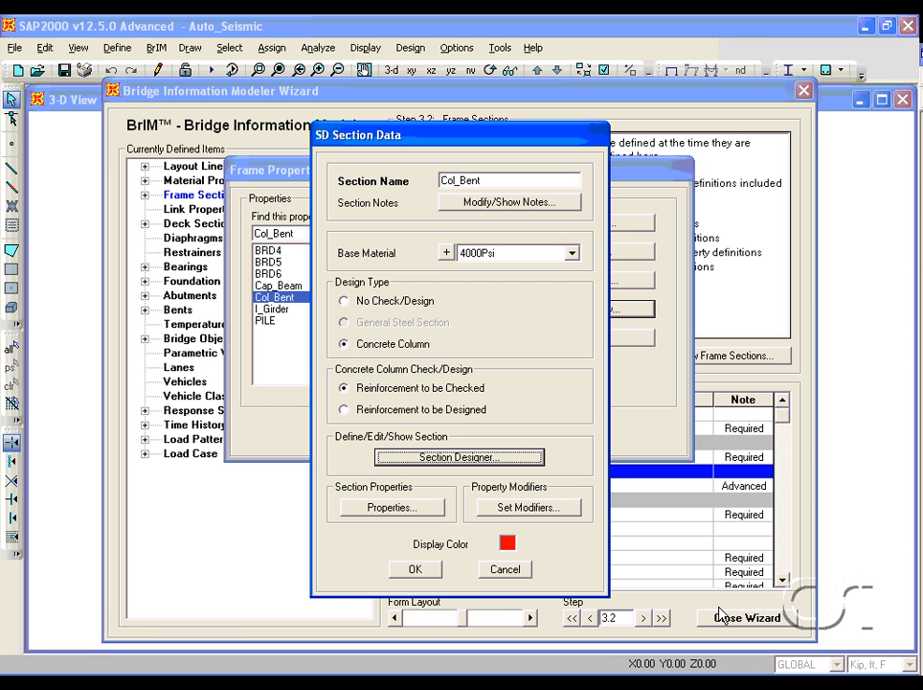
pyautogui.click(413, 570)
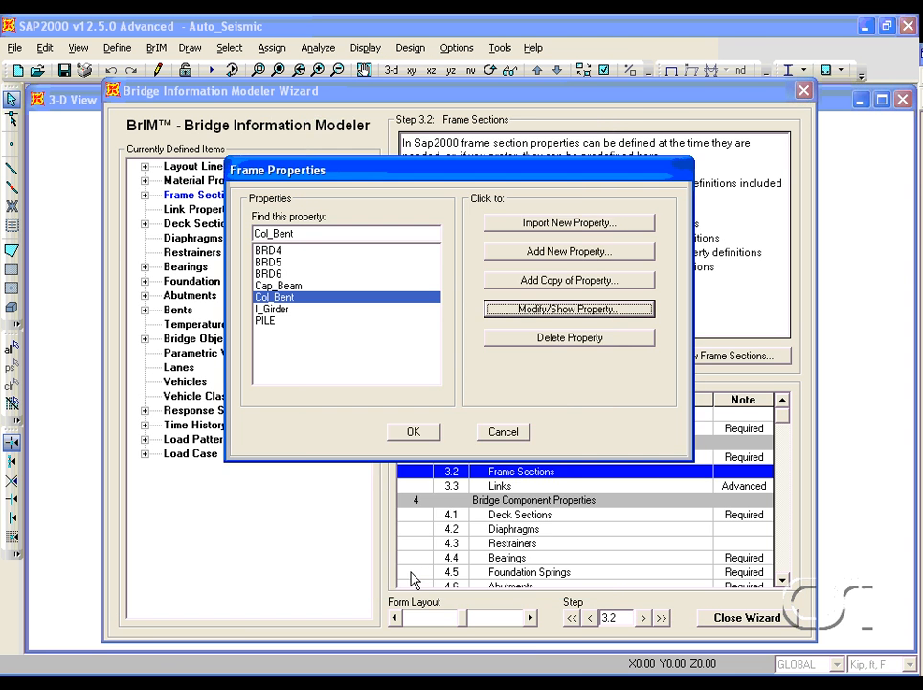
# - Review the I_Girder precast concrete I girder section dimensions and close it
pyautogui.click(301, 311)
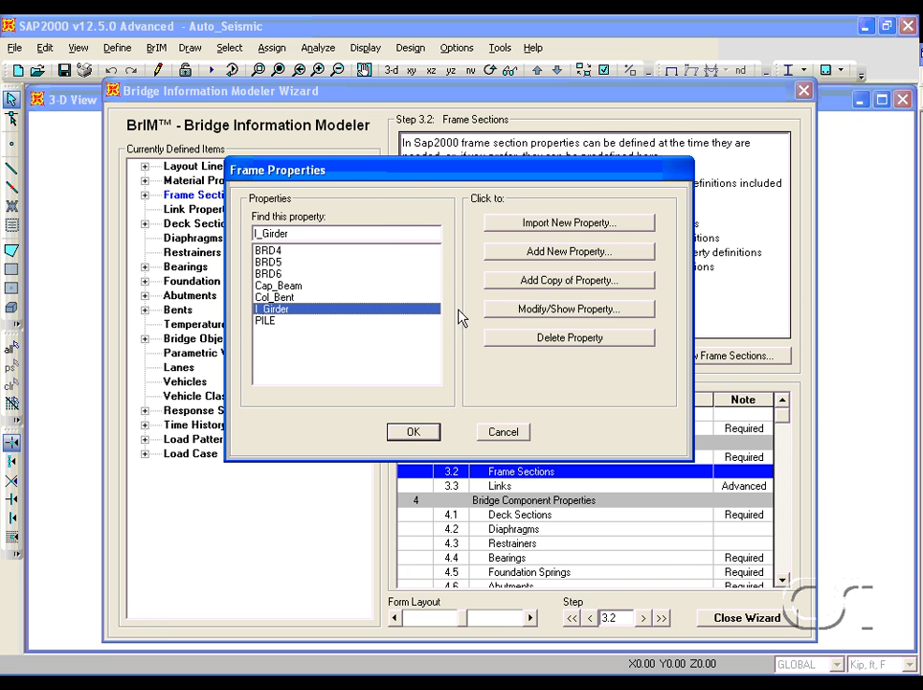
pyautogui.click(523, 309)
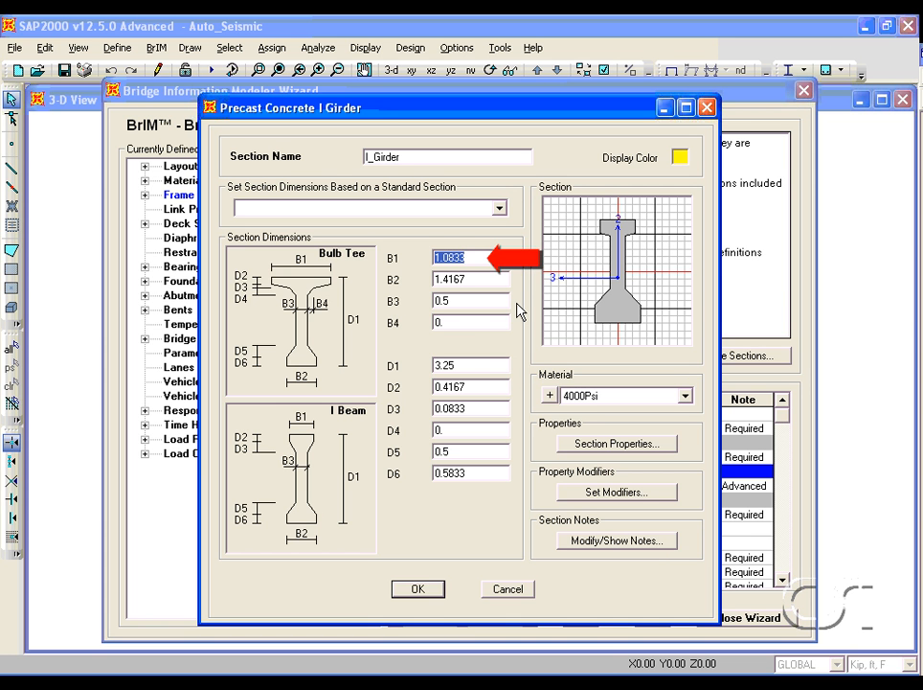
pyautogui.click(421, 592)
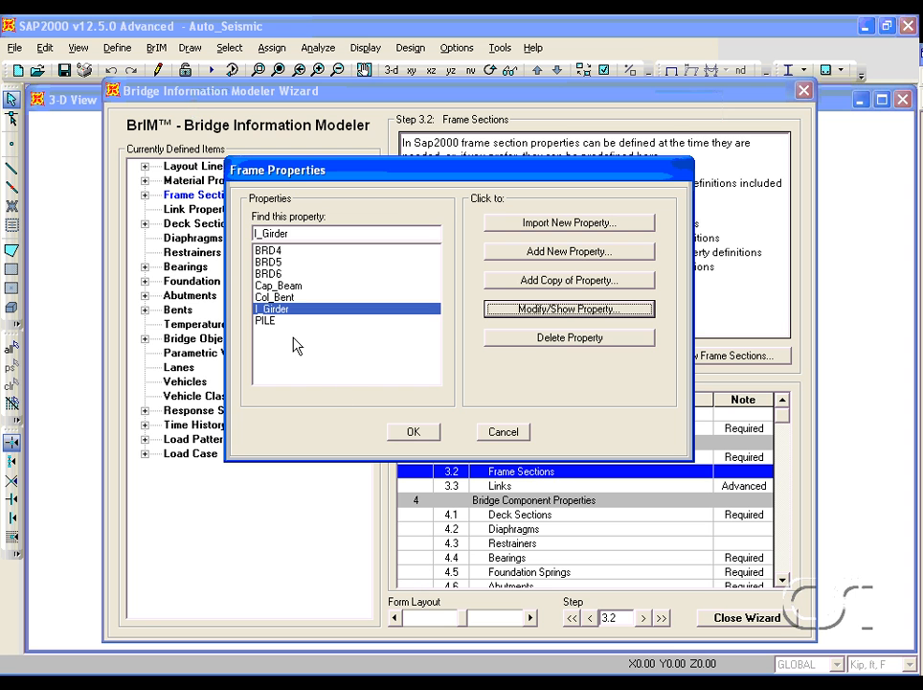
# - Review the PILE circle section's property modifiers, then close the pile section and frame properties
pyautogui.click(270, 321)
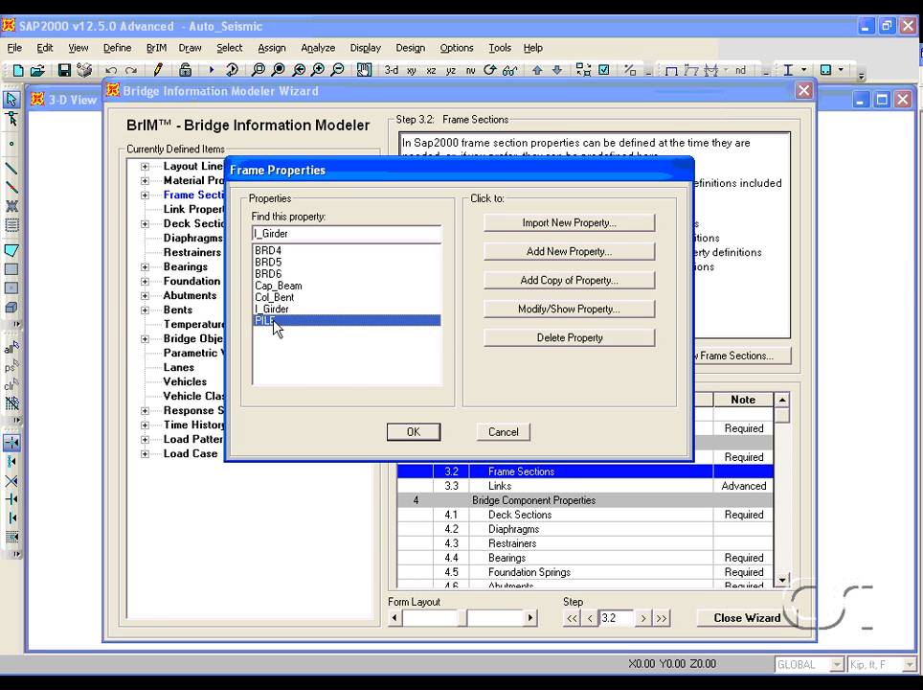
pyautogui.click(533, 311)
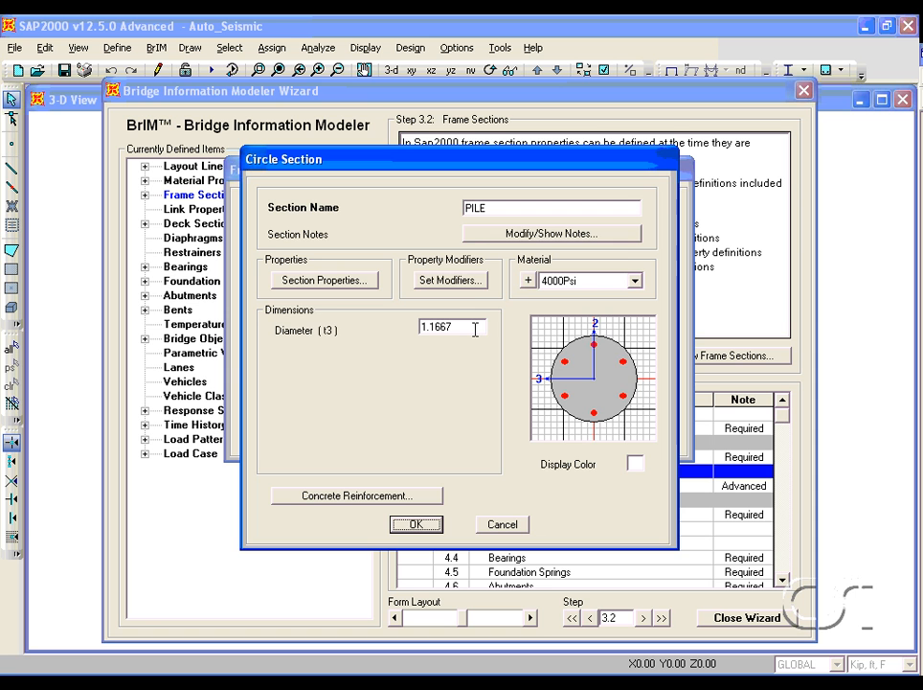
pyautogui.click(459, 282)
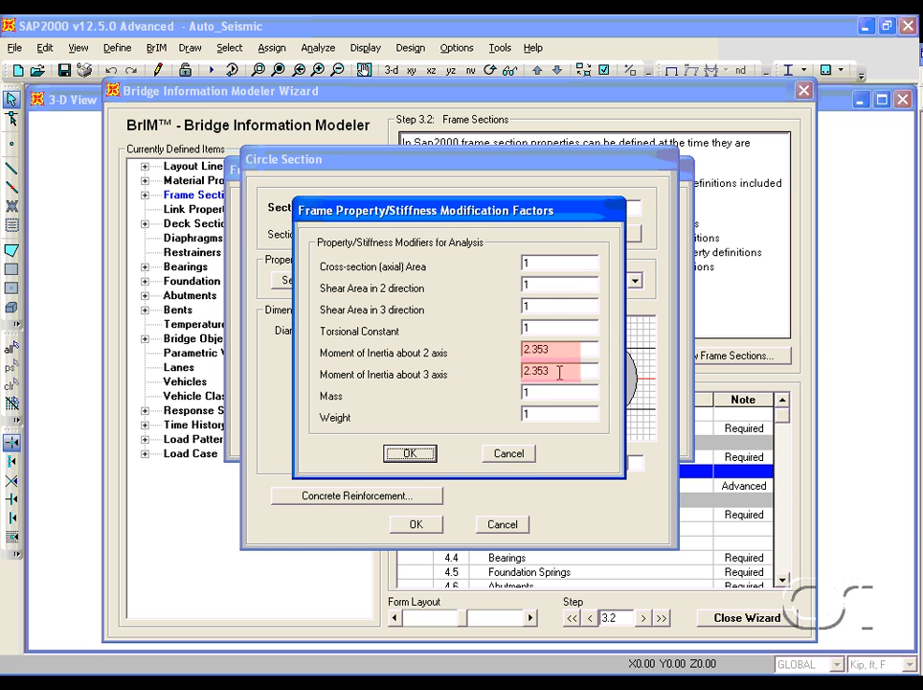
pyautogui.click(424, 457)
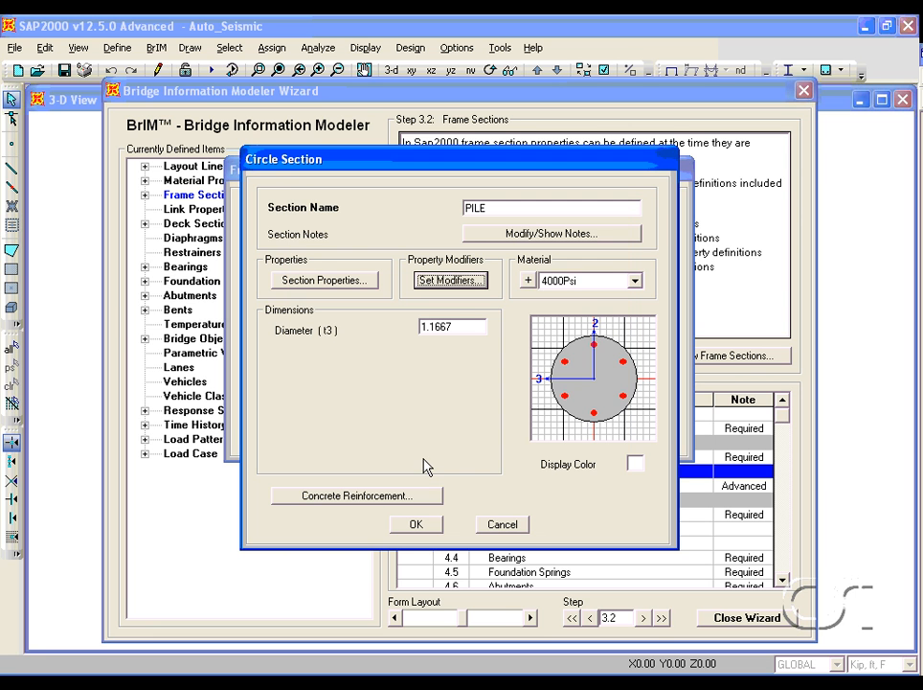
pyautogui.click(415, 525)
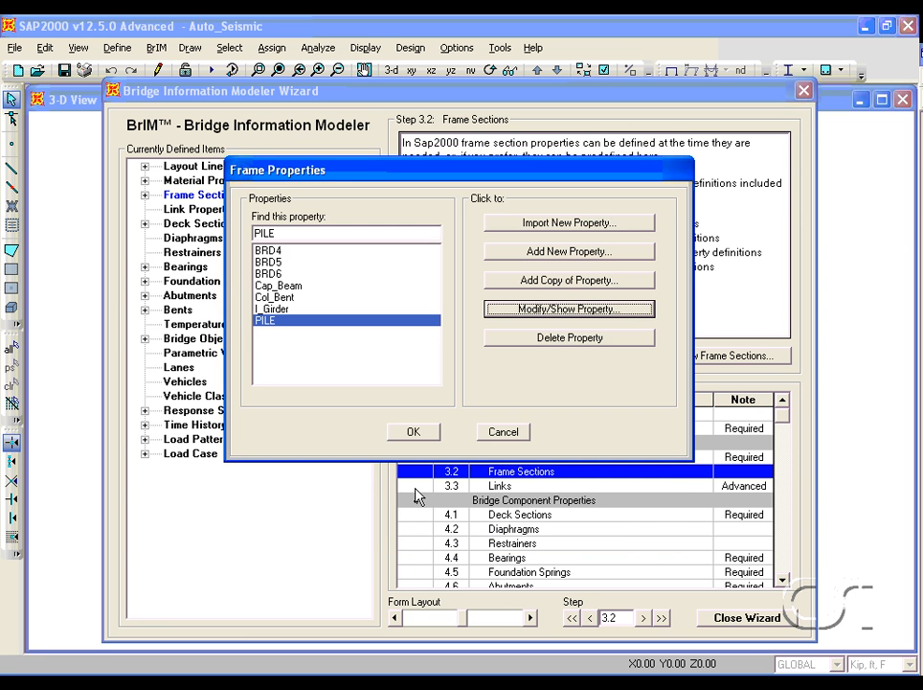
pyautogui.click(412, 433)
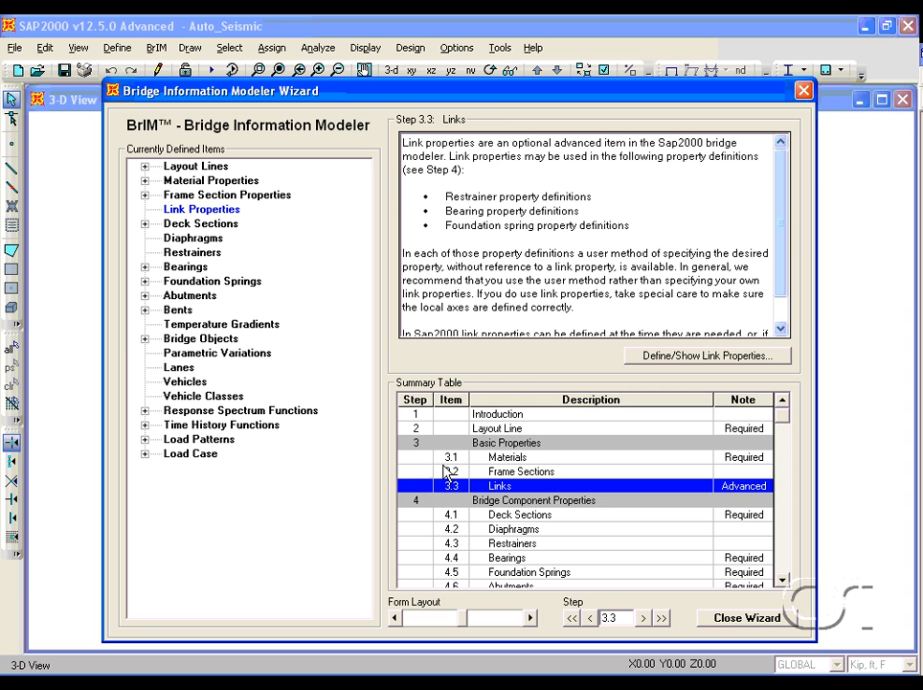
# - Open the Deck Sections step and review the BSEC1 precast concrete I girder deck section data
pyautogui.click(525, 514)
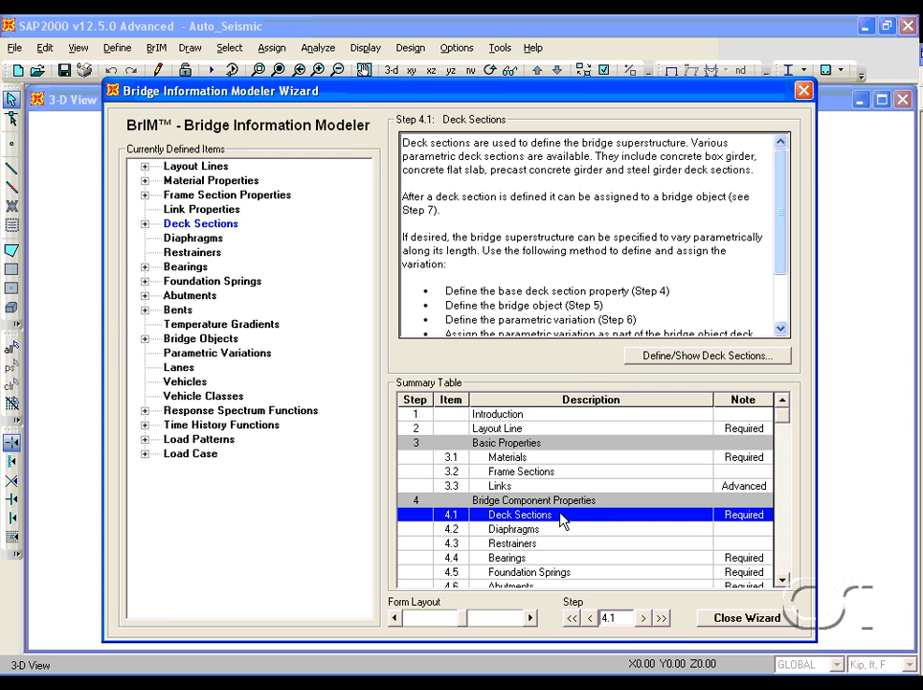
pyautogui.doubleClick(563, 519)
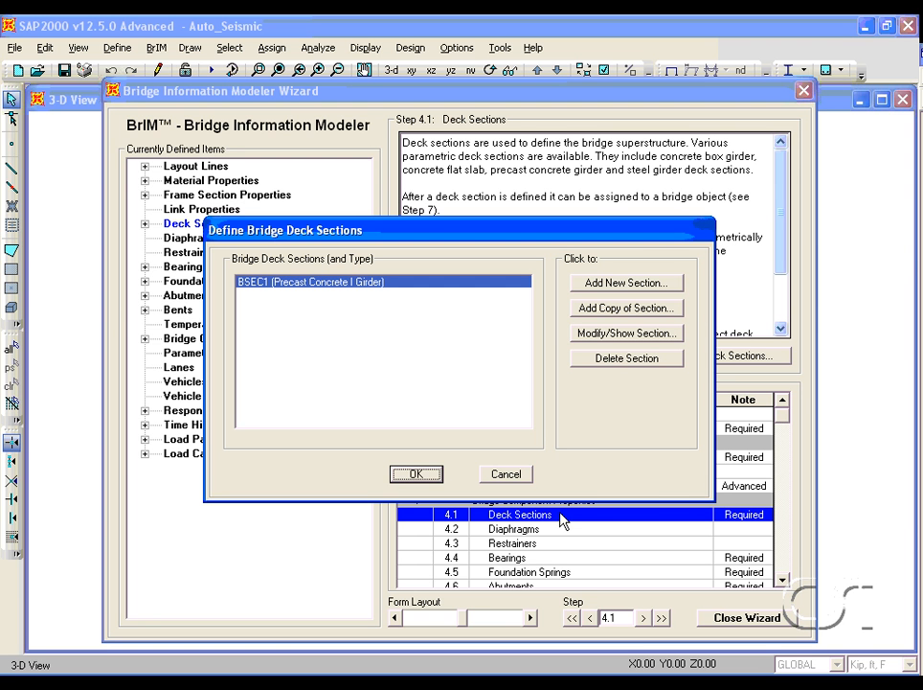
pyautogui.click(670, 343)
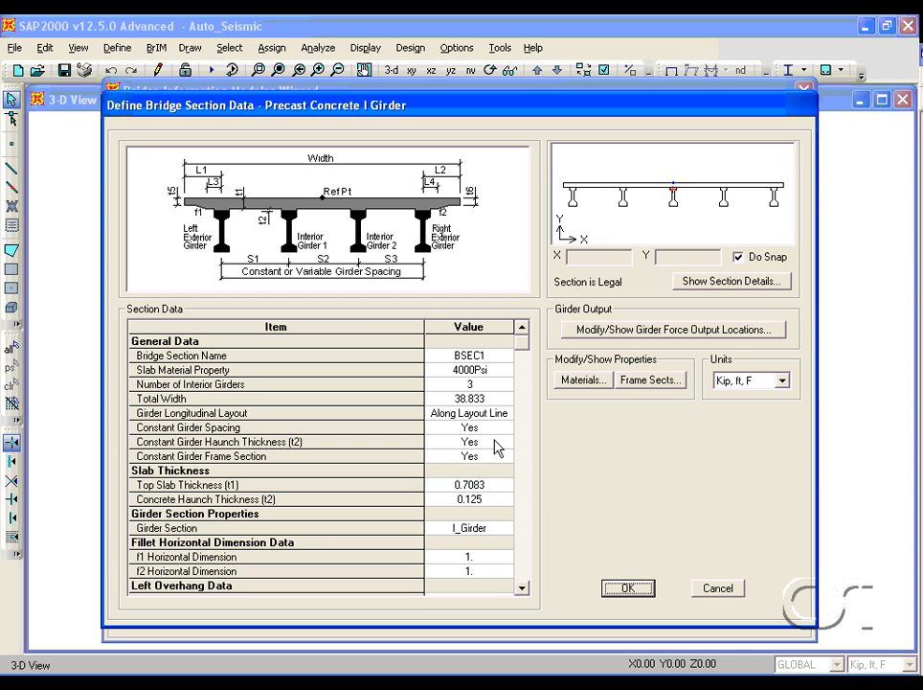
pyautogui.click(627, 589)
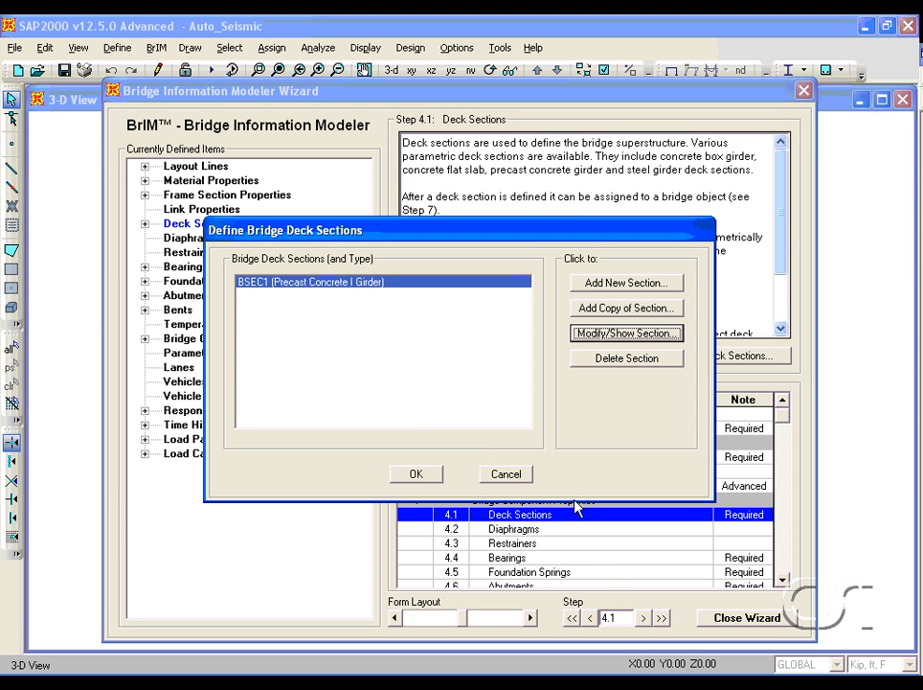
pyautogui.click(422, 475)
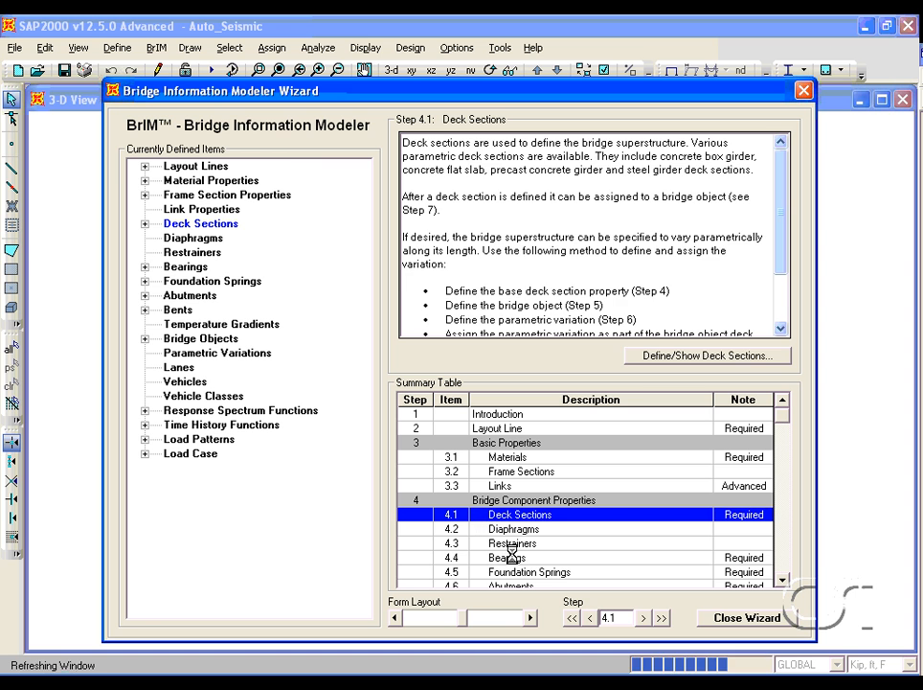
# - Open the Bearings step and review the release types of bearing BBRG1
pyautogui.click(548, 560)
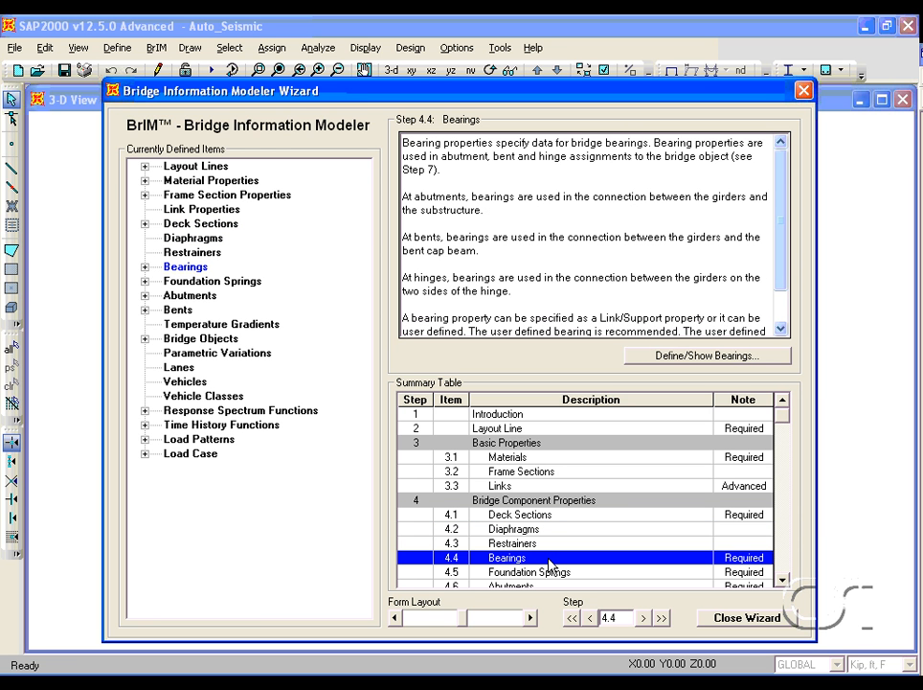
pyautogui.doubleClick(549, 560)
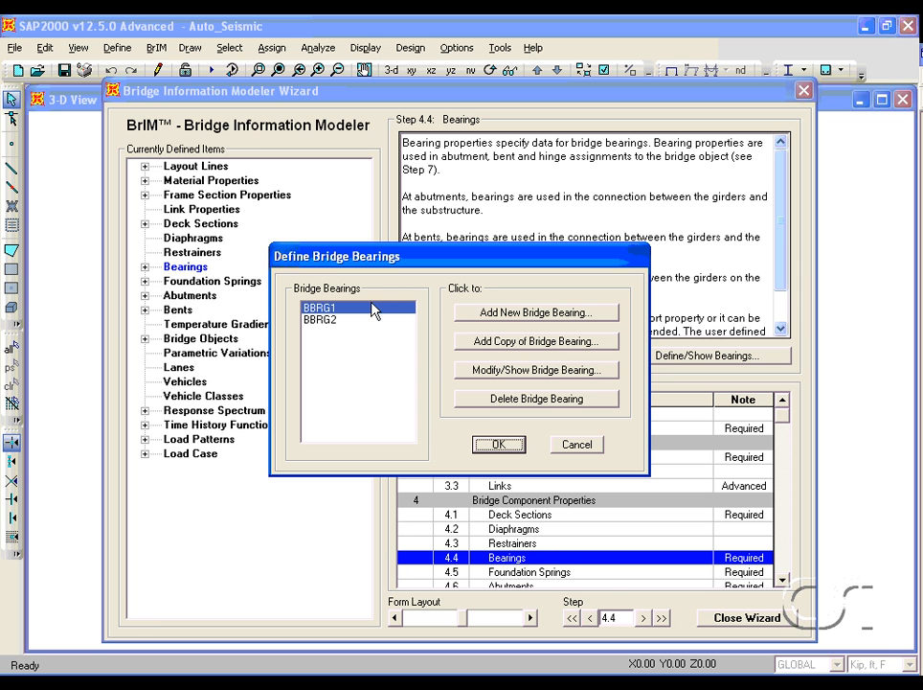
pyautogui.click(497, 373)
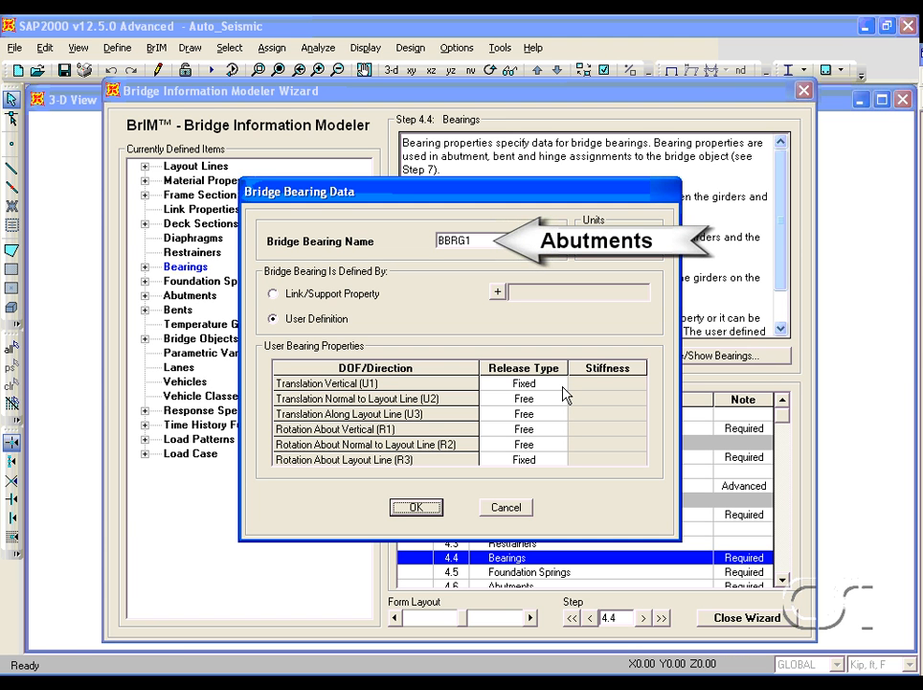
pyautogui.click(416, 508)
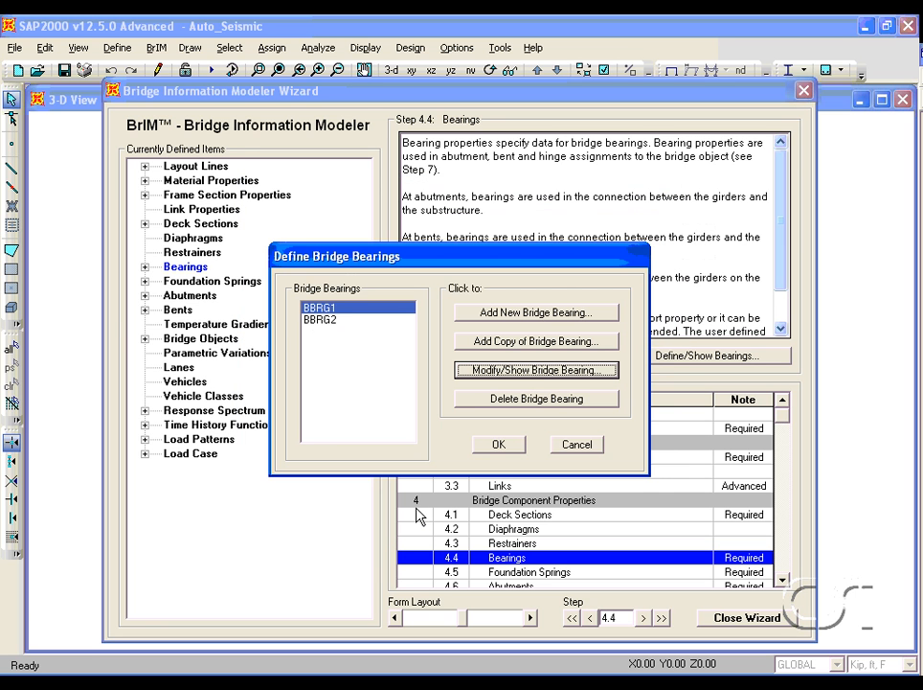
# - Review the release types of bearing BBRG2 and close the bearing definitions
pyautogui.click(335, 320)
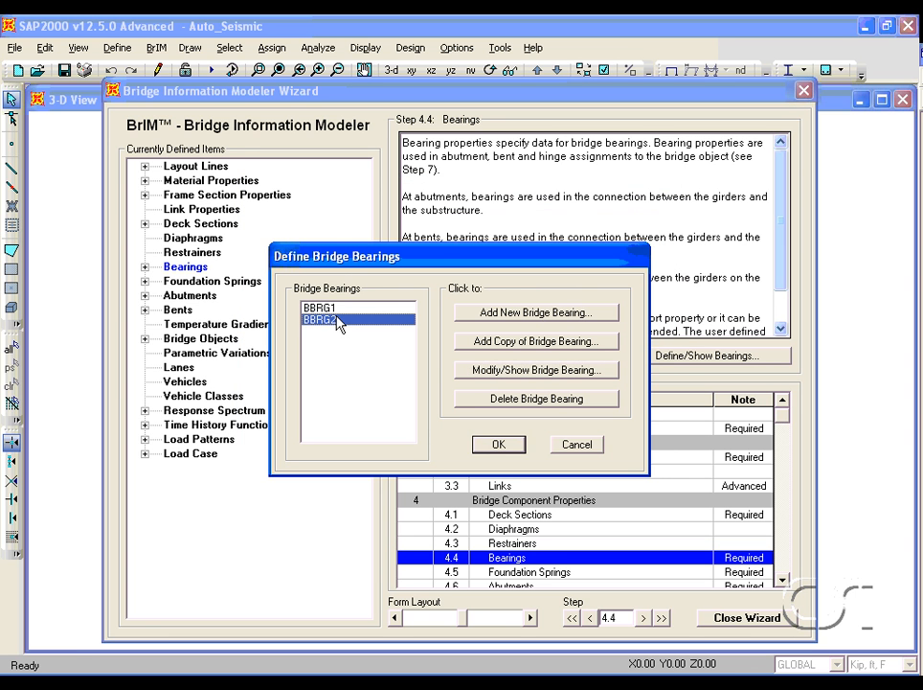
pyautogui.click(477, 373)
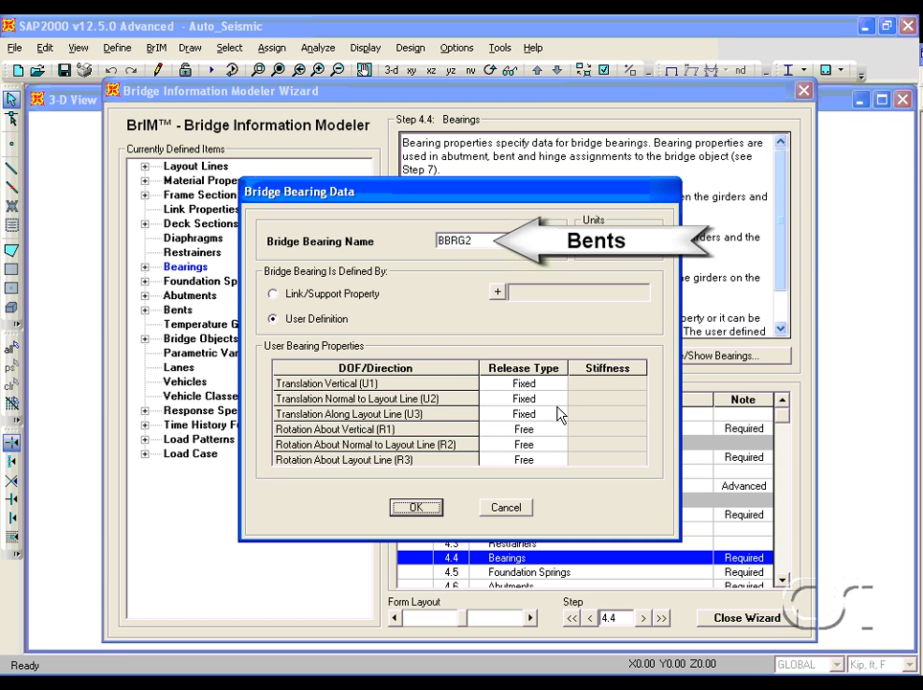
pyautogui.click(417, 507)
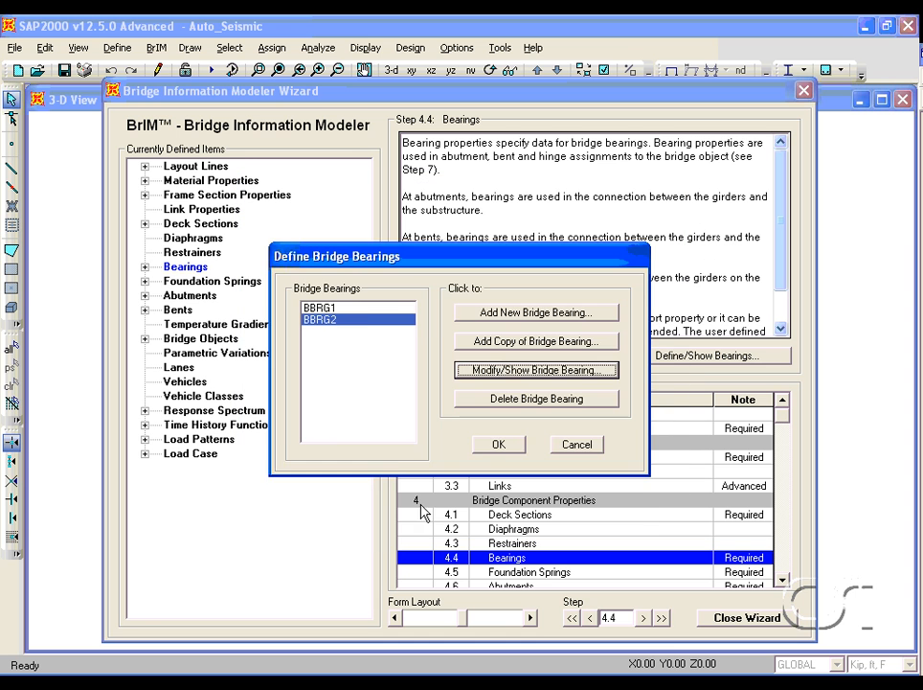
pyautogui.click(498, 444)
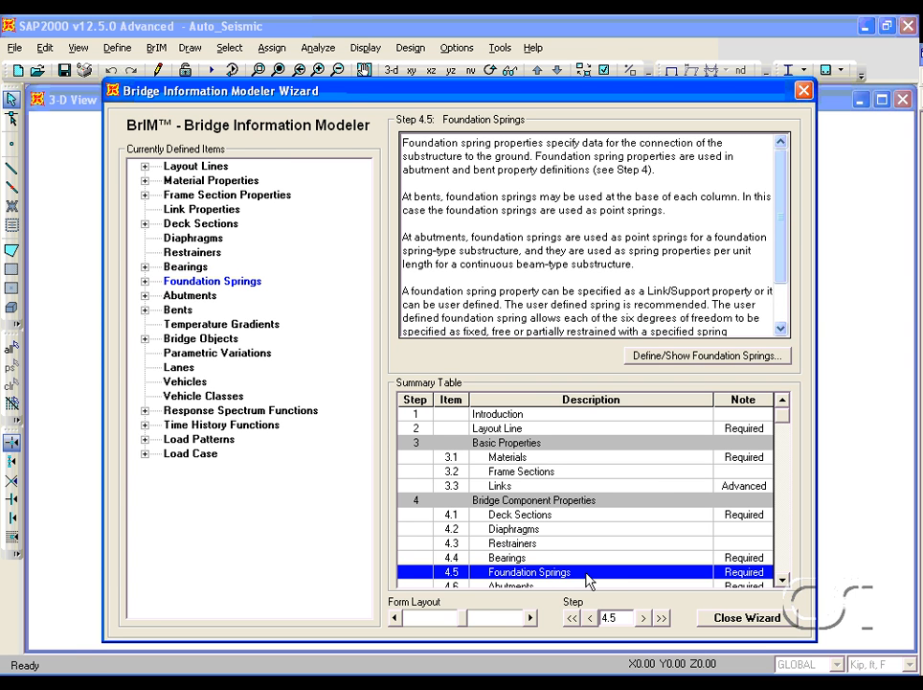
# - Open the Foundation Springs step and review the release types of foundation spring BFSP1, then close the definitions
pyautogui.doubleClick(590, 580)
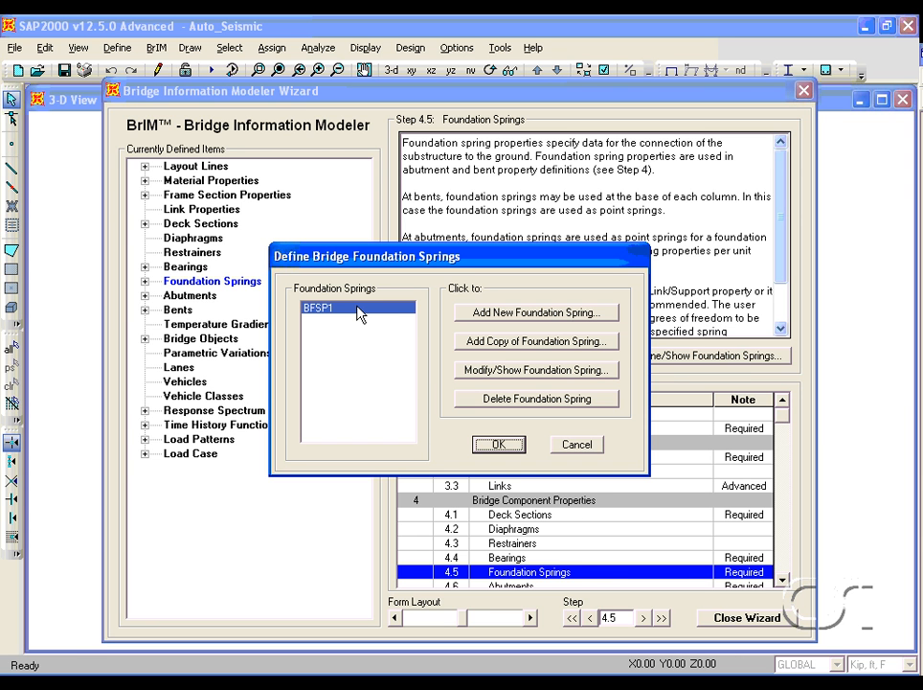
pyautogui.click(489, 373)
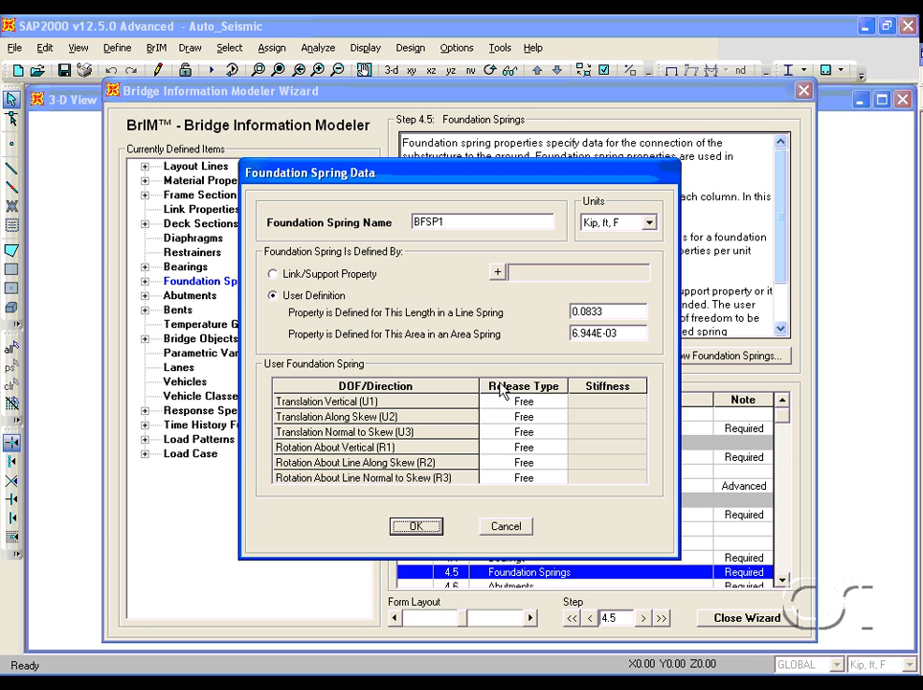
pyautogui.click(526, 402)
pyautogui.click(558, 403)
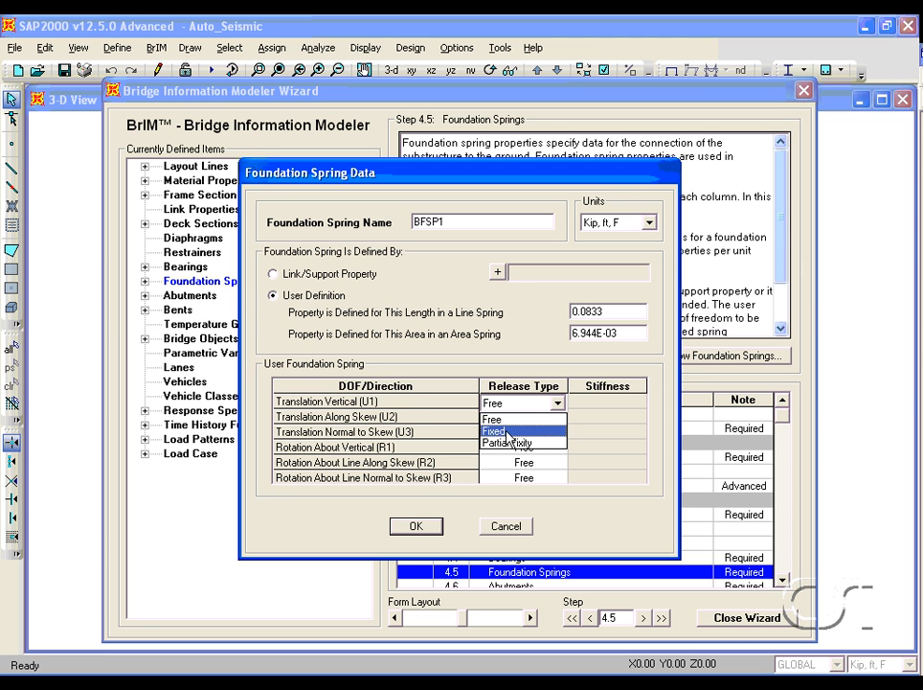
pyautogui.click(511, 419)
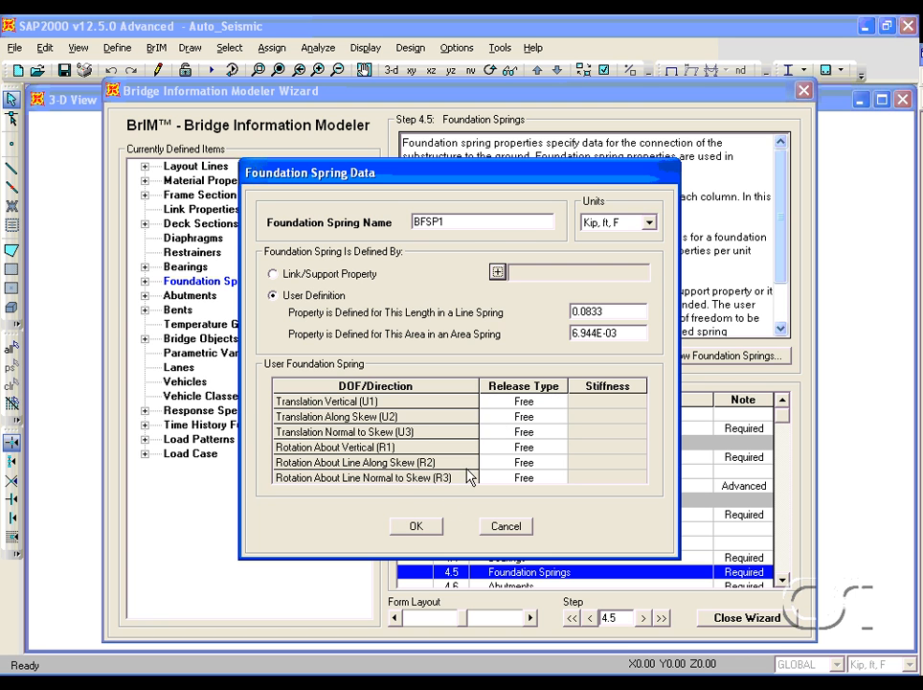
pyautogui.click(413, 527)
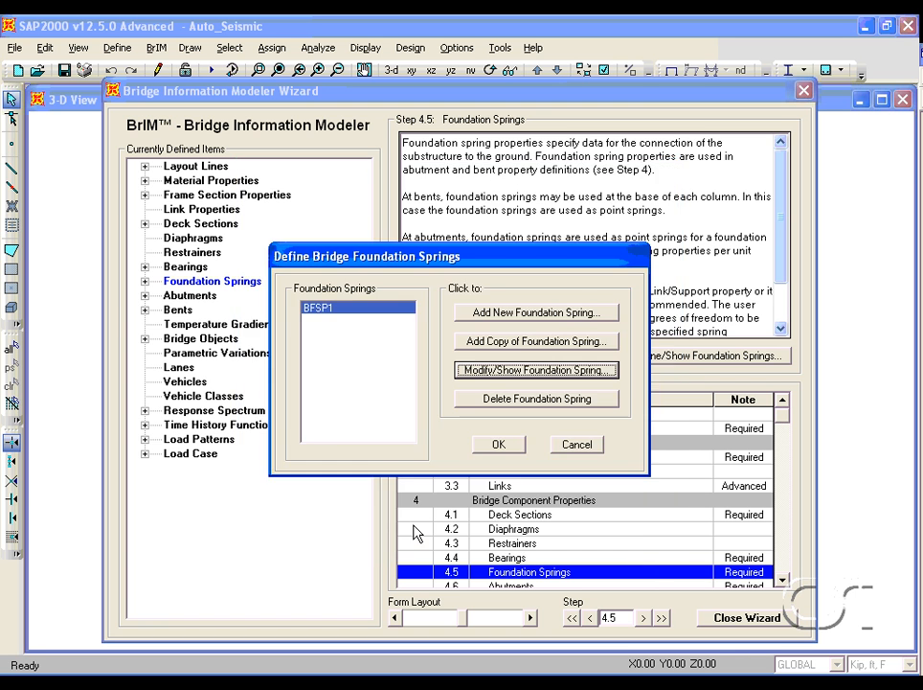
pyautogui.click(500, 444)
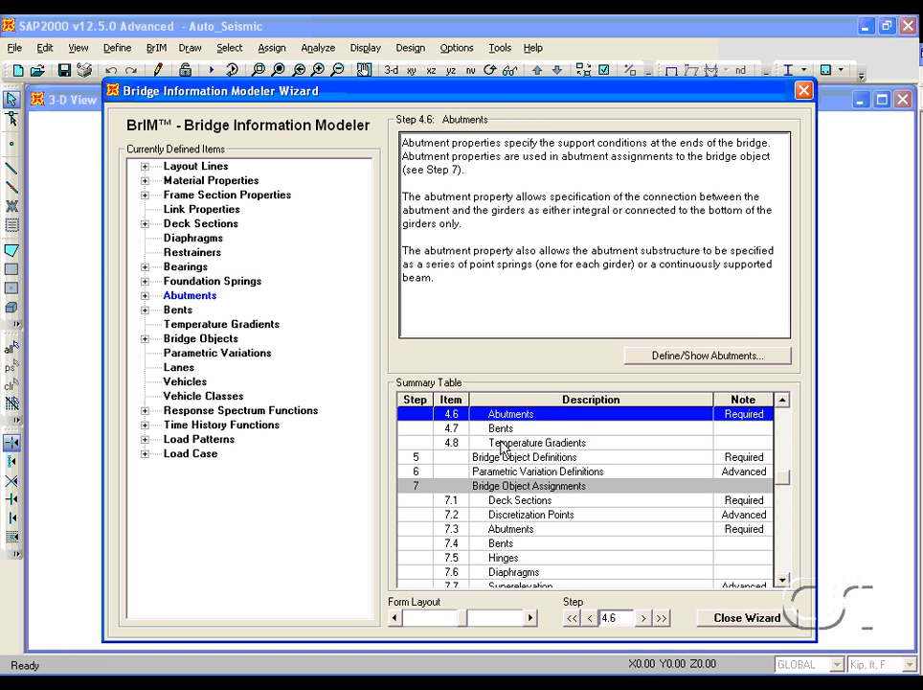
# - Open the Abutments step and review the girder support and substructure settings of abutment BABT1
pyautogui.doubleClick(554, 418)
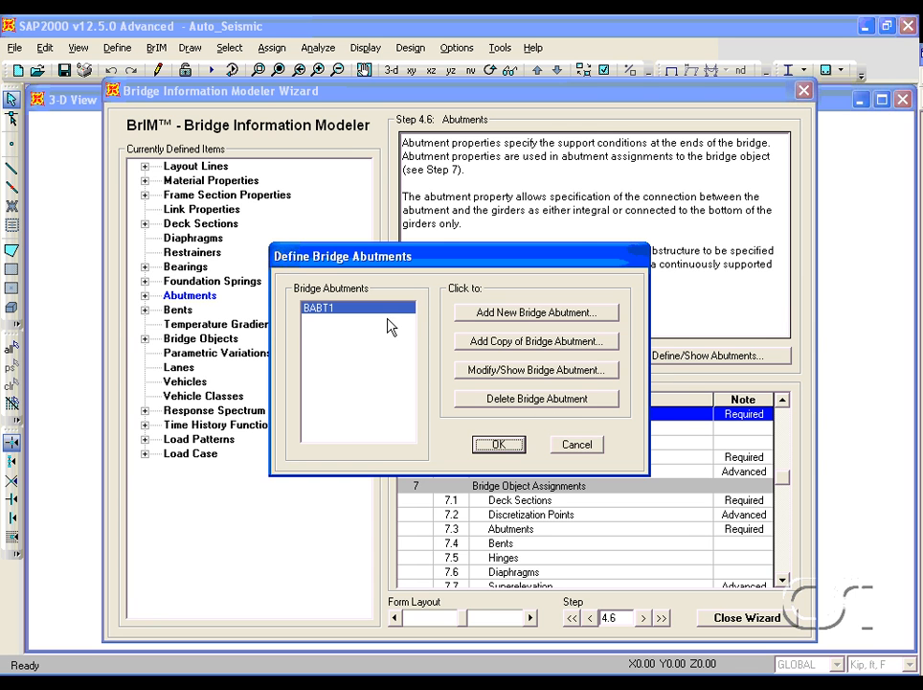
pyautogui.click(481, 372)
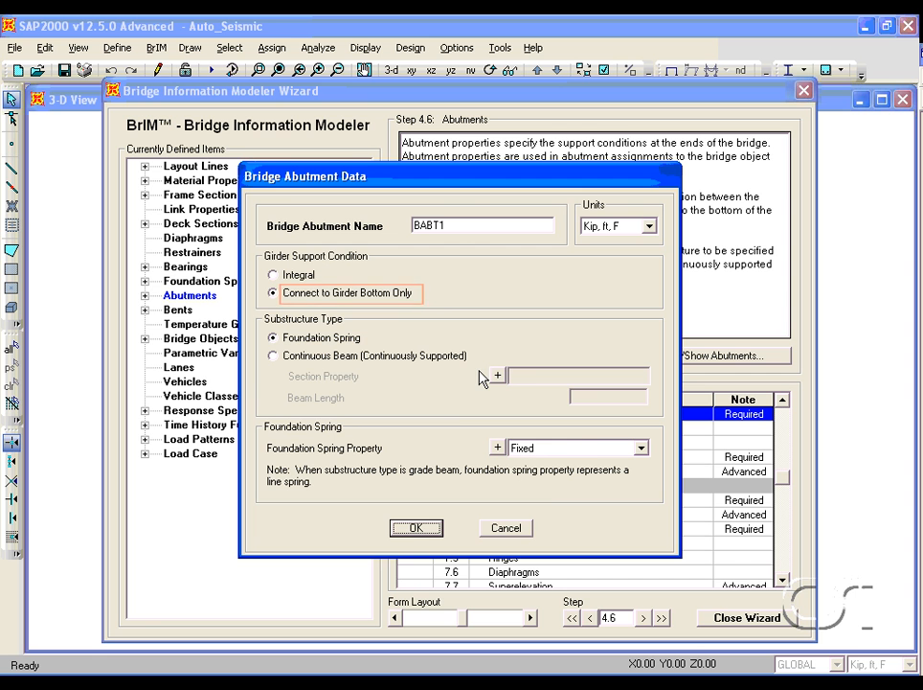
pyautogui.click(410, 526)
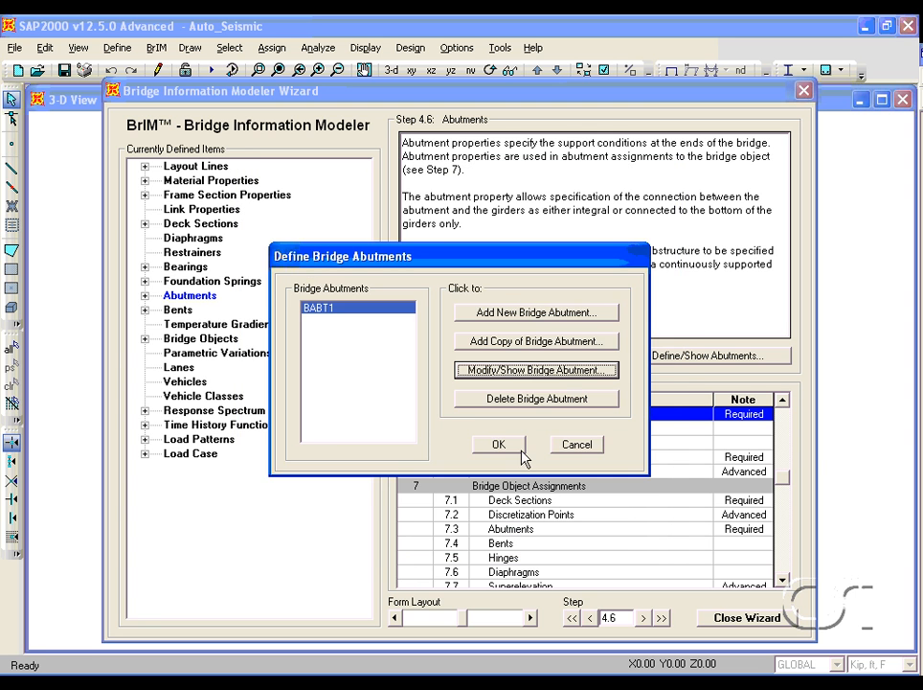
pyautogui.click(496, 442)
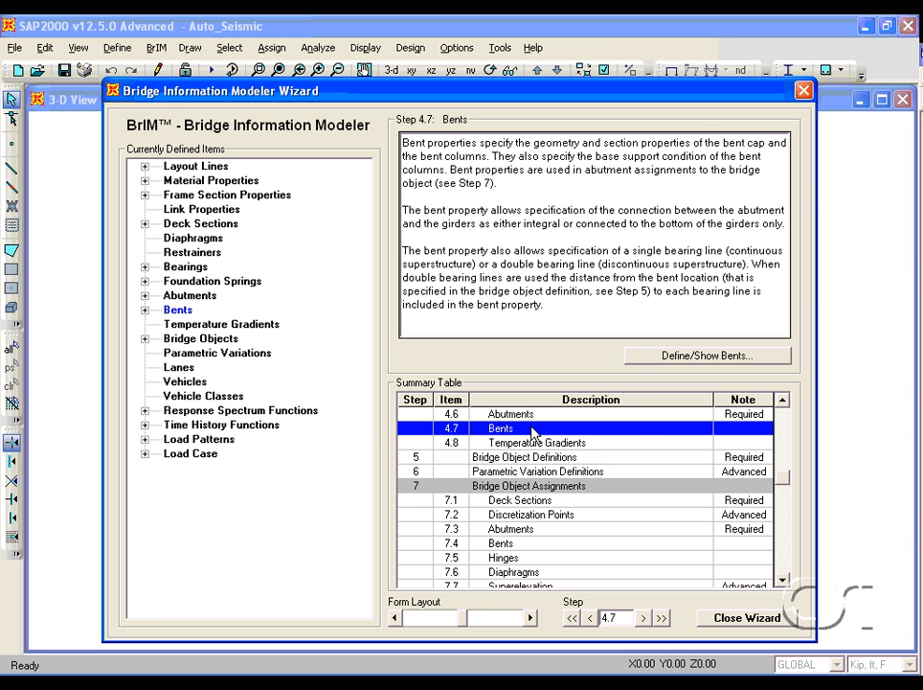
# - Open the Bents step and review bent BENT1's cap beam data and its column data
pyautogui.doubleClick(534, 433)
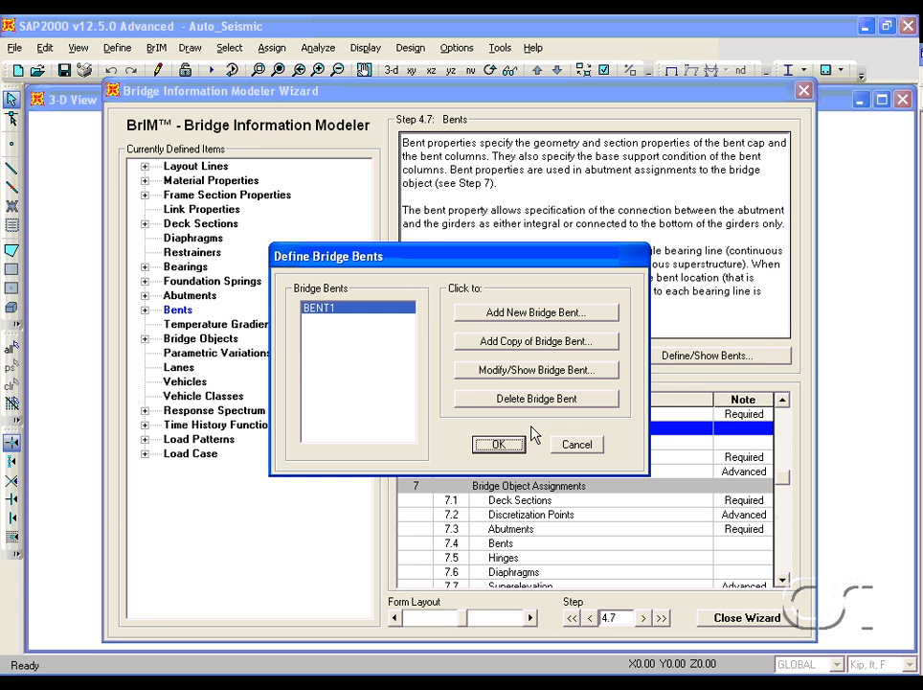
pyautogui.click(538, 371)
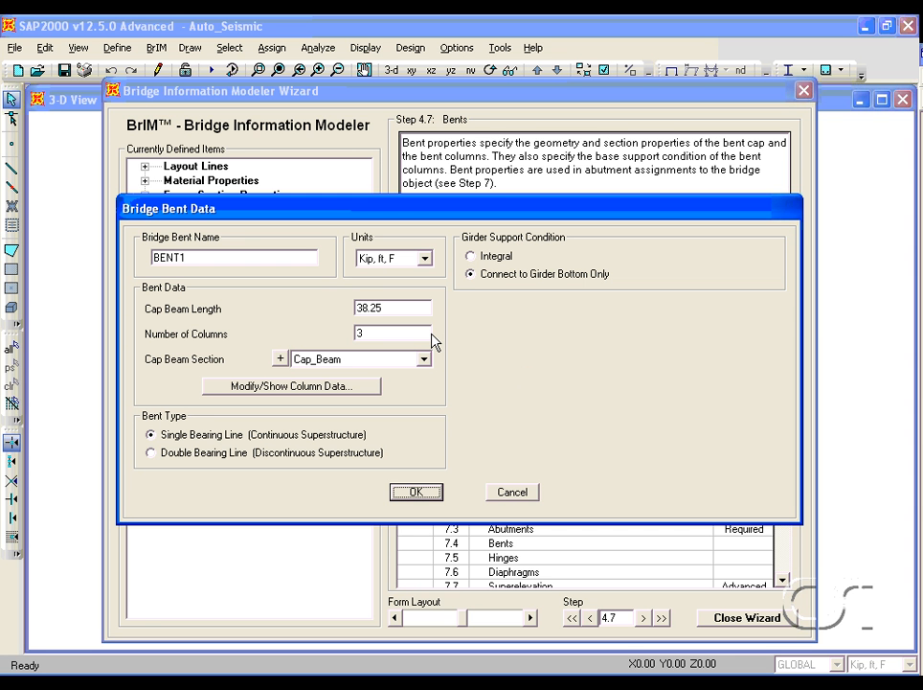
pyautogui.click(323, 387)
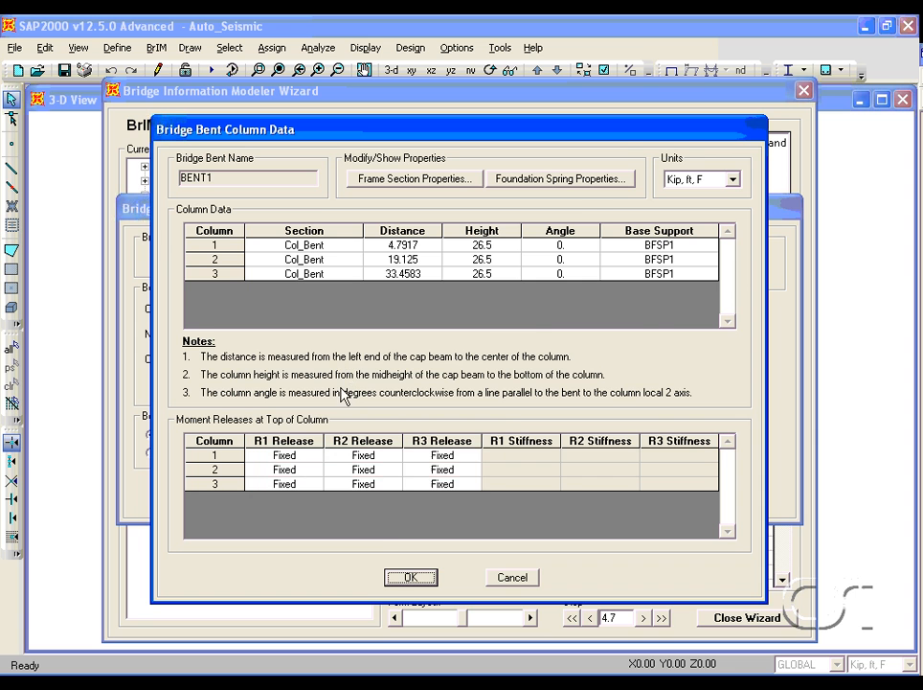
pyautogui.click(411, 577)
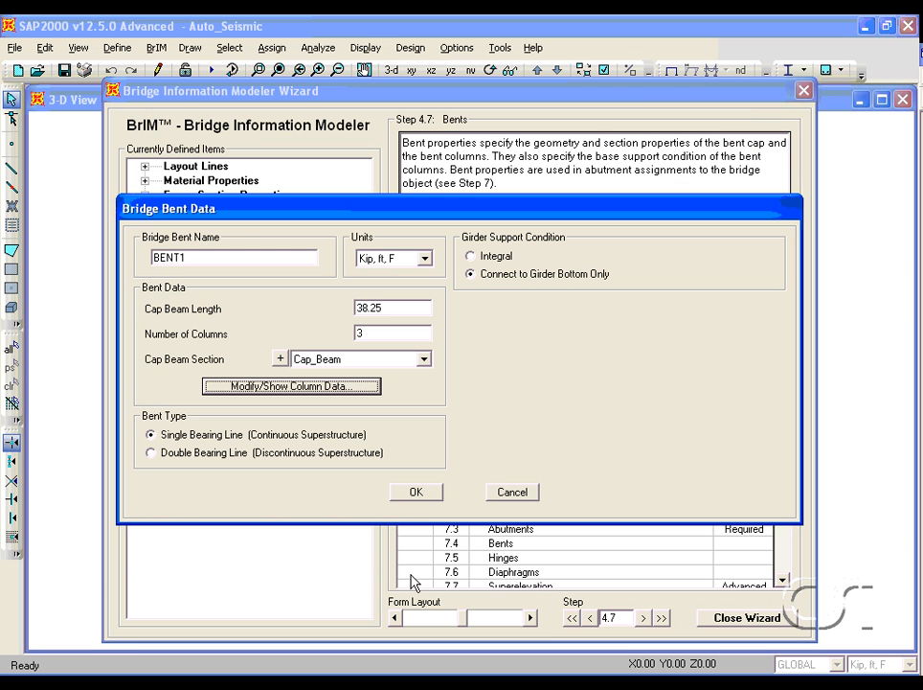
pyautogui.click(417, 493)
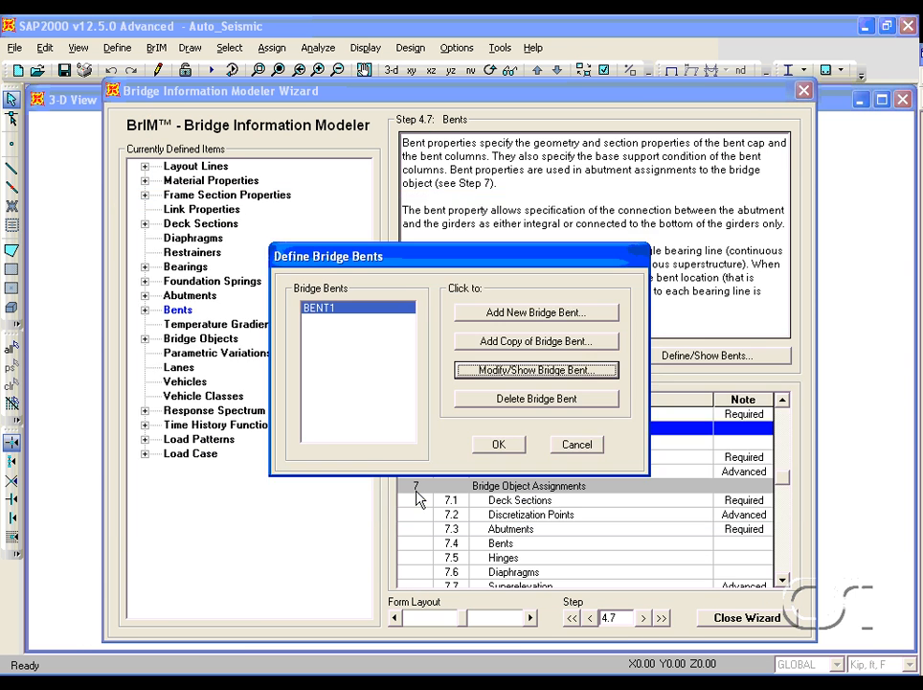
pyautogui.click(497, 444)
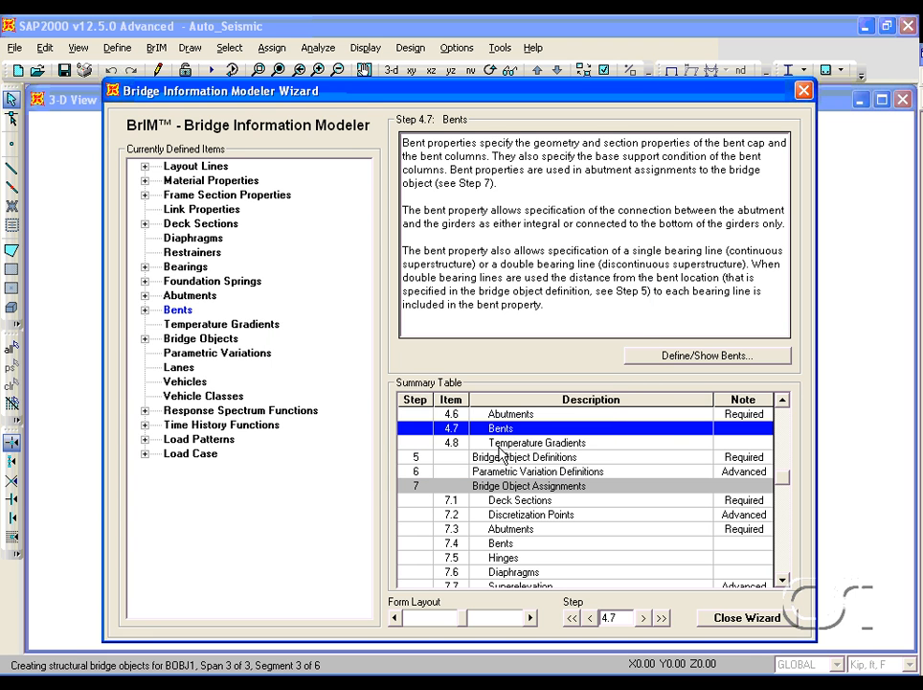
# - Open the Bridge Object Definitions step and review the spans of bridge object BOBJ1
pyautogui.click(501, 446)
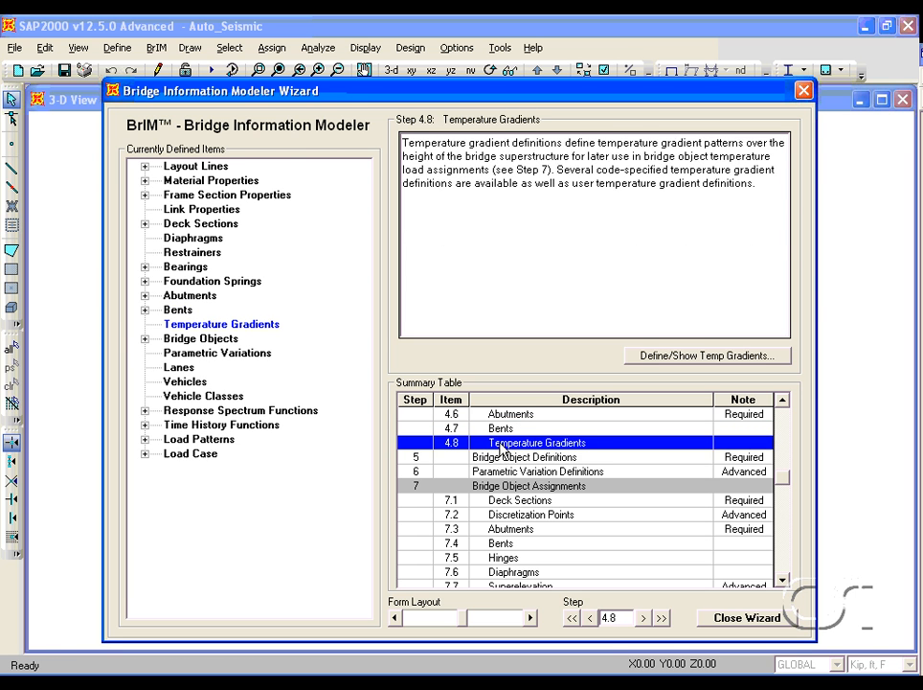
pyautogui.click(510, 459)
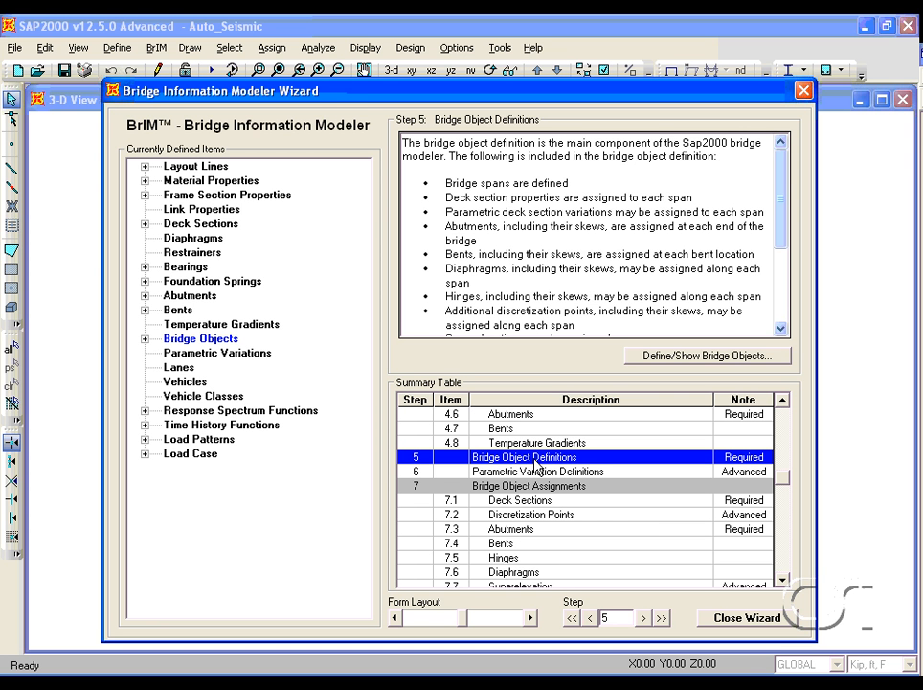
pyautogui.doubleClick(537, 466)
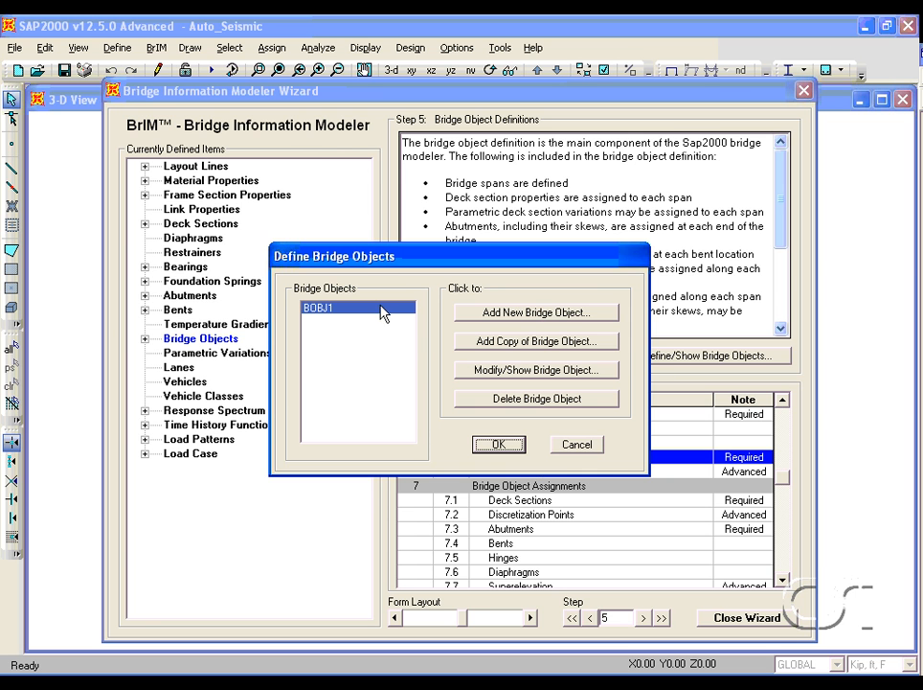
pyautogui.click(496, 371)
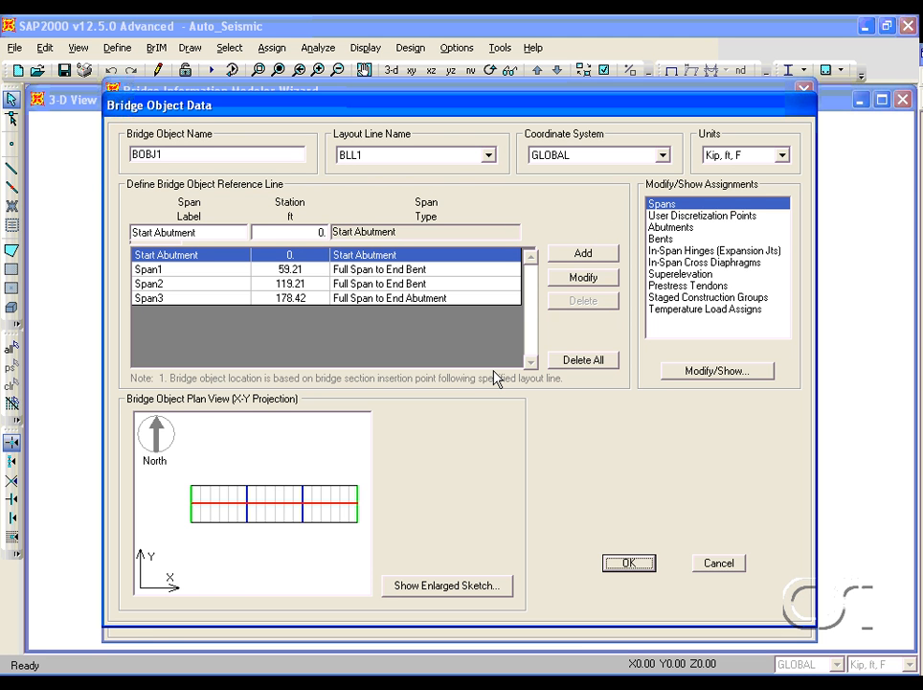
pyautogui.click(419, 274)
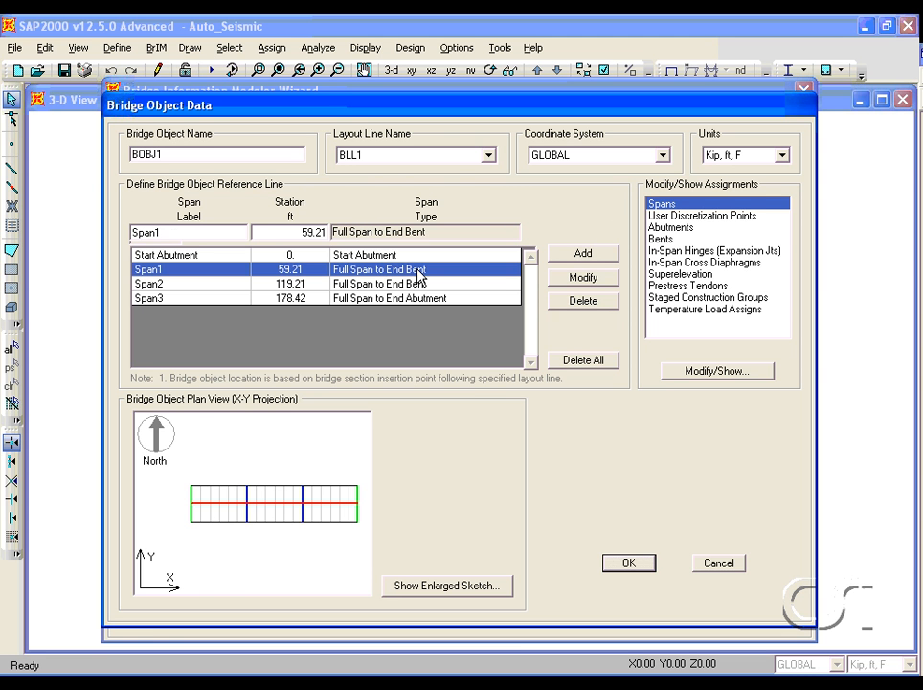
pyautogui.click(417, 283)
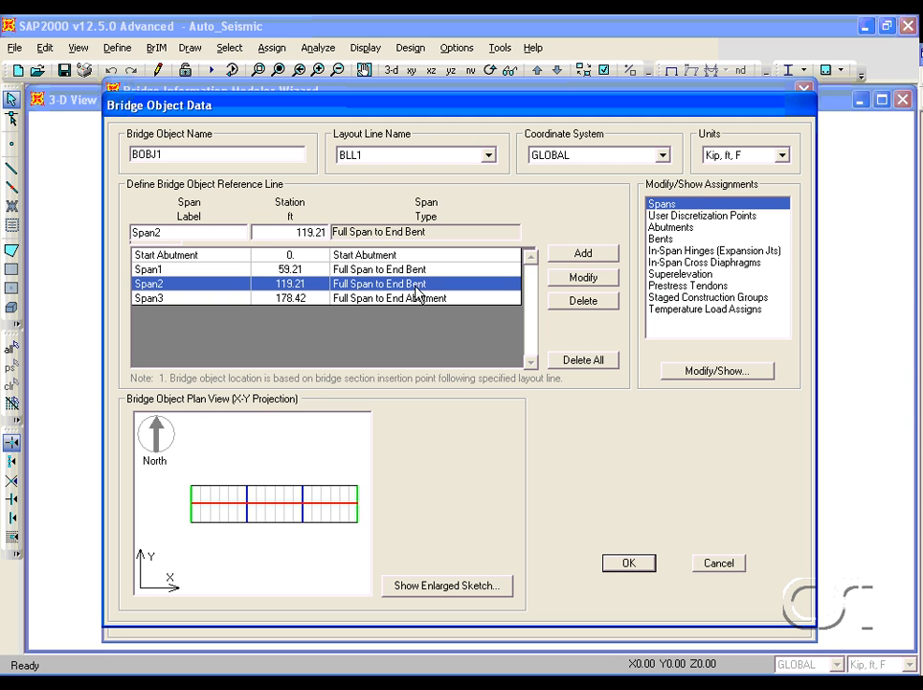
pyautogui.click(412, 298)
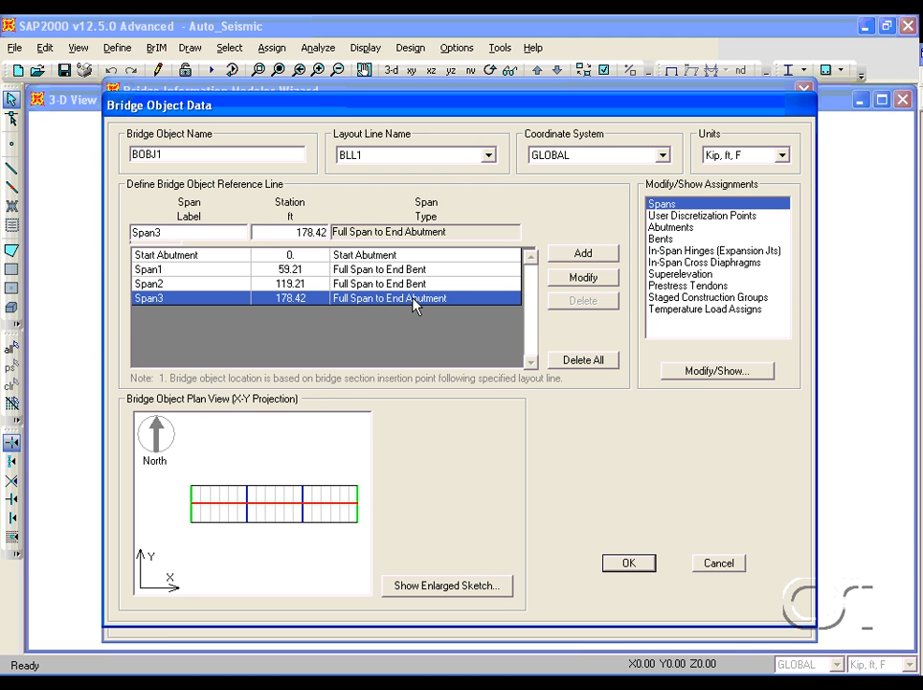
# - Review the section assigned to each span of BOBJ1
pyautogui.click(700, 205)
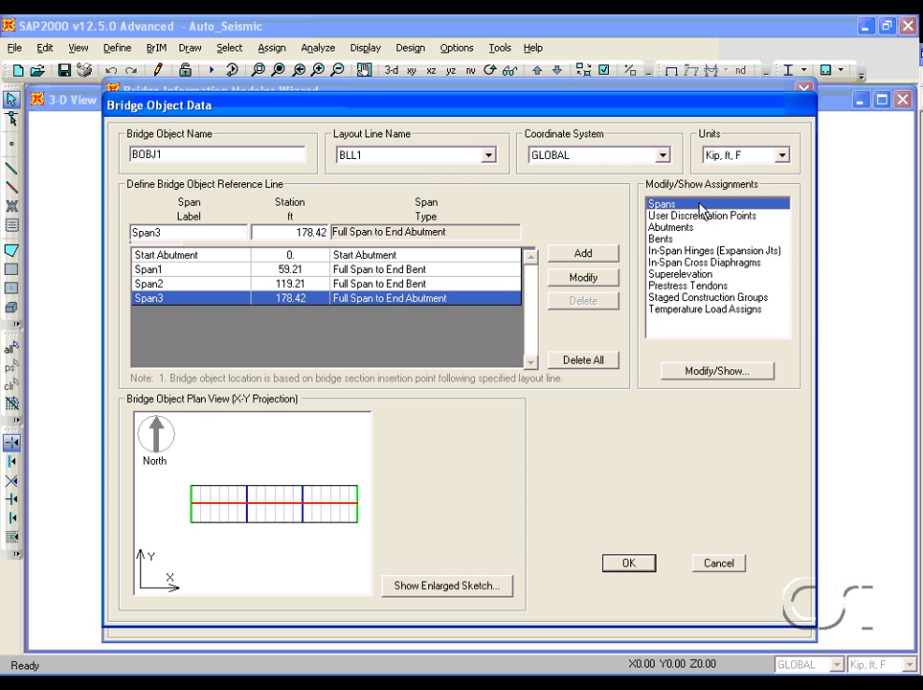
pyautogui.click(704, 370)
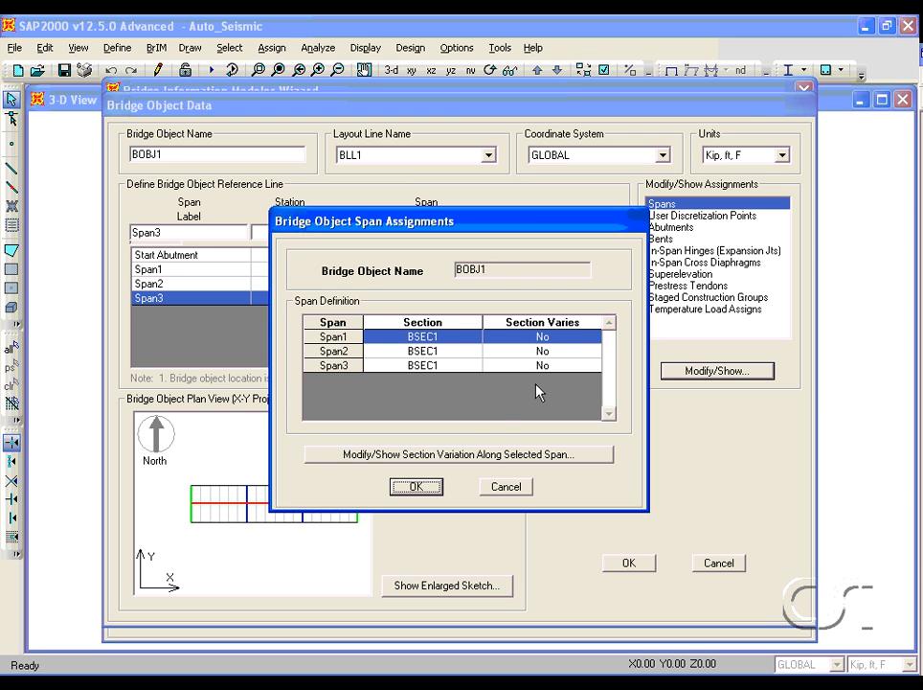
pyautogui.click(431, 489)
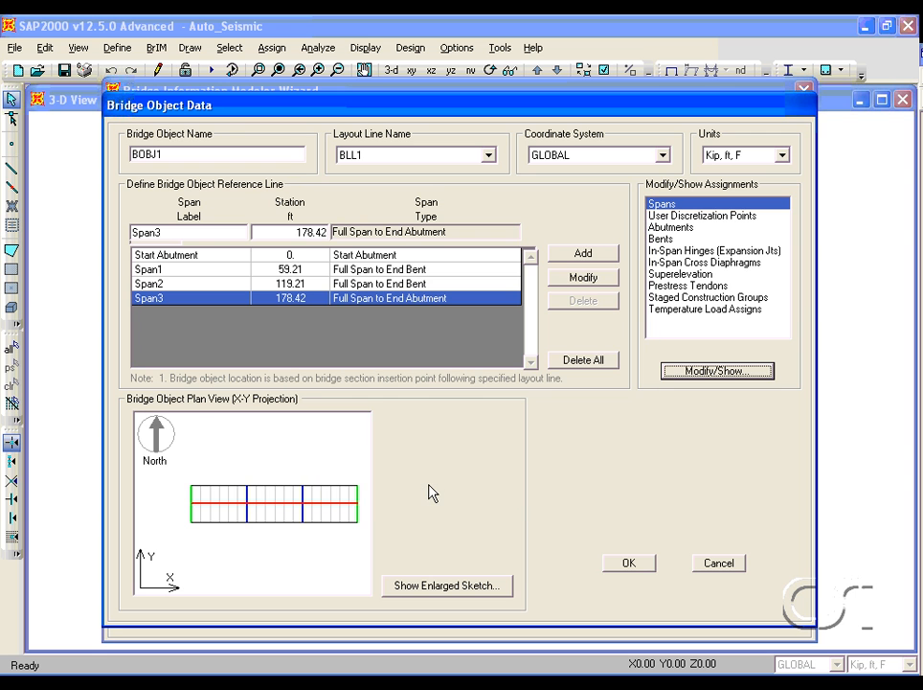
# - Review the start and end abutment assignments and switch their units to Kip, in, F
pyautogui.click(673, 228)
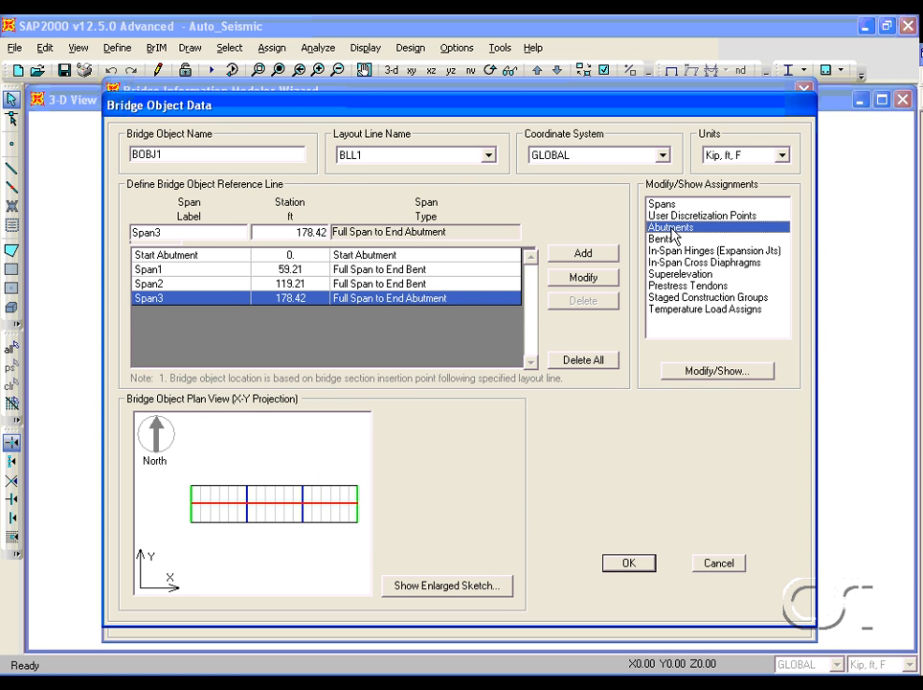
pyautogui.click(711, 372)
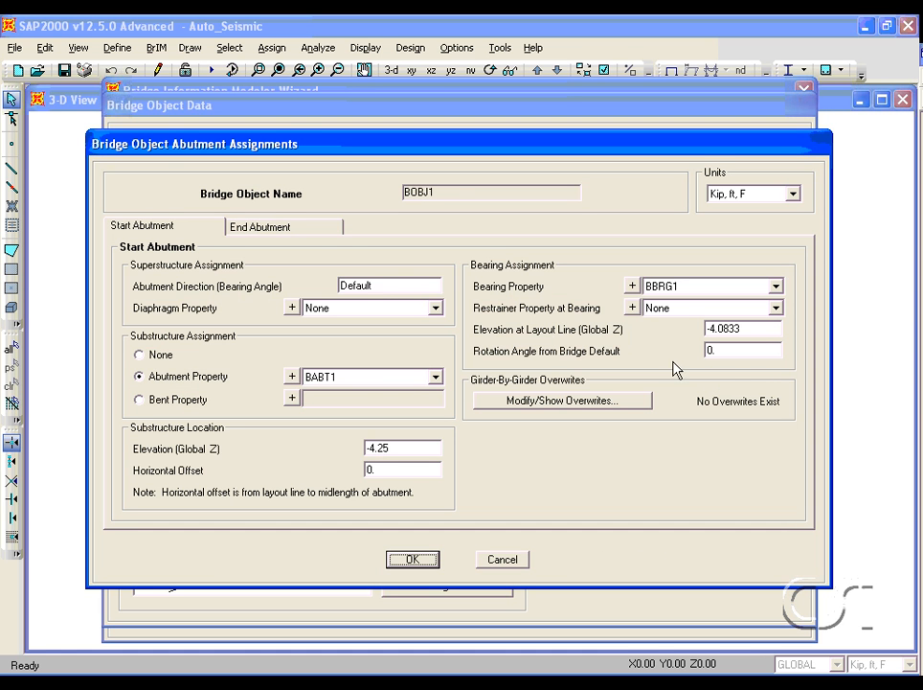
pyautogui.click(329, 234)
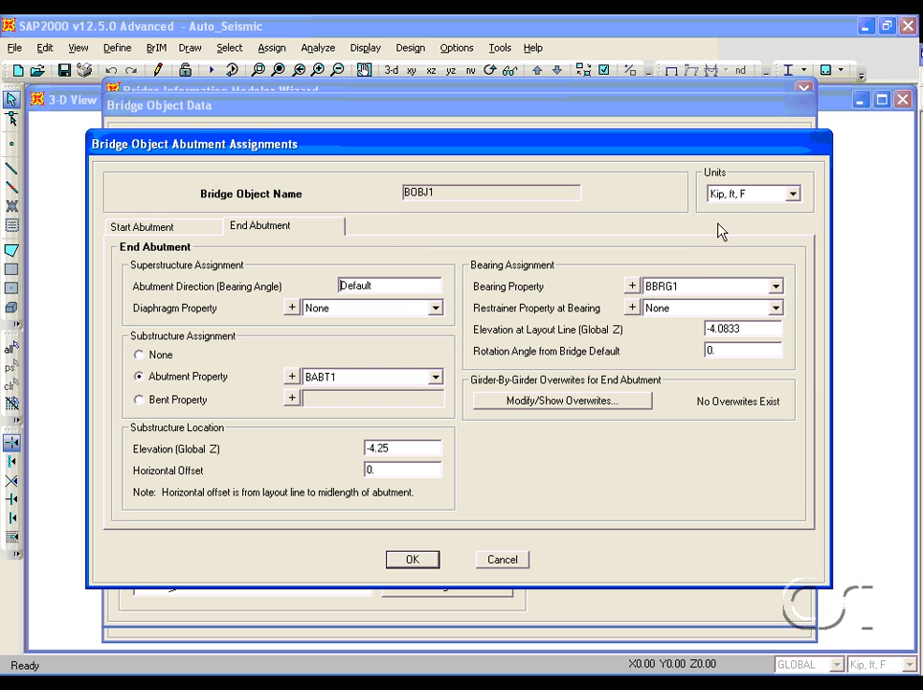
pyautogui.click(742, 195)
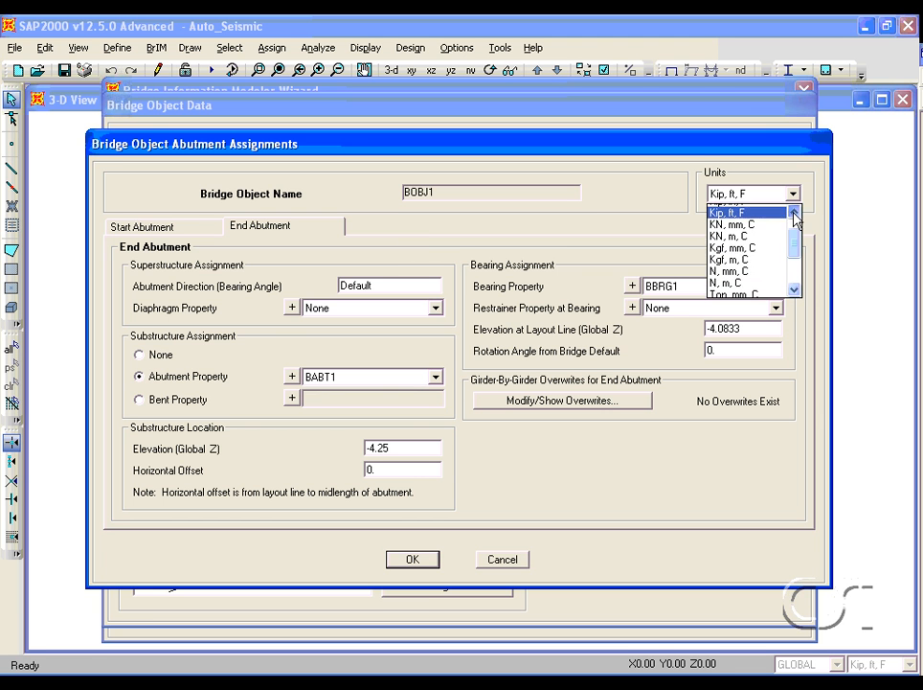
pyautogui.click(794, 213)
pyautogui.click(753, 210)
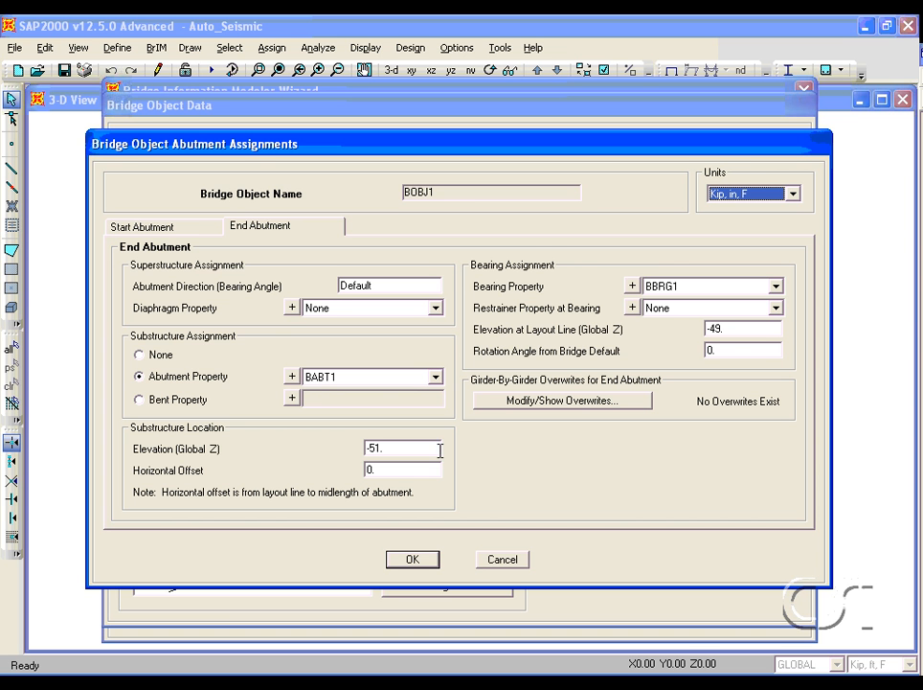
pyautogui.click(421, 564)
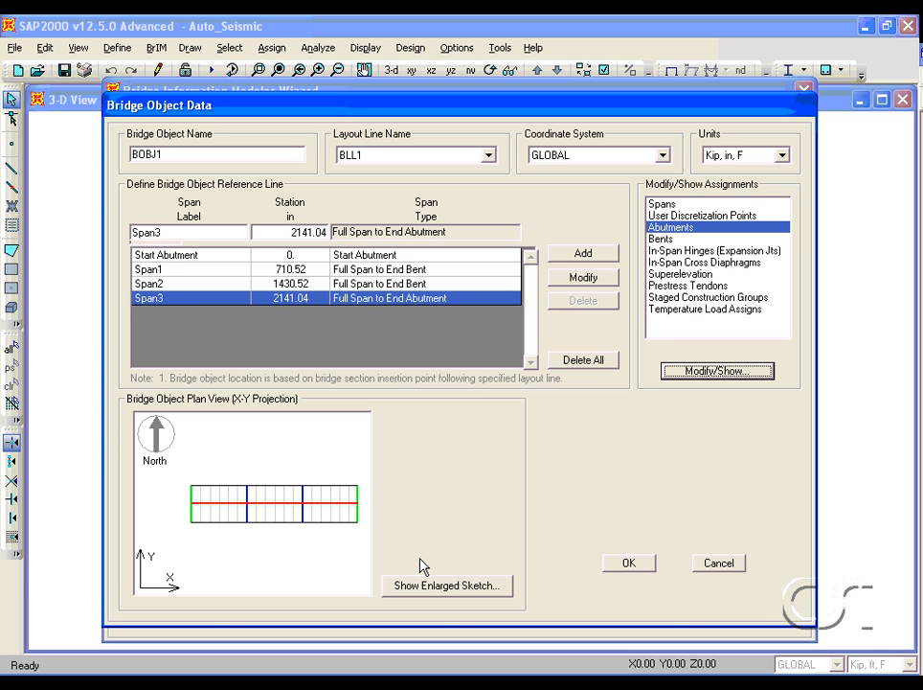
# - Review BOBJ1's bent assignments at the ends of Span1 and Span2, then close the bridge object definitions
pyautogui.click(660, 239)
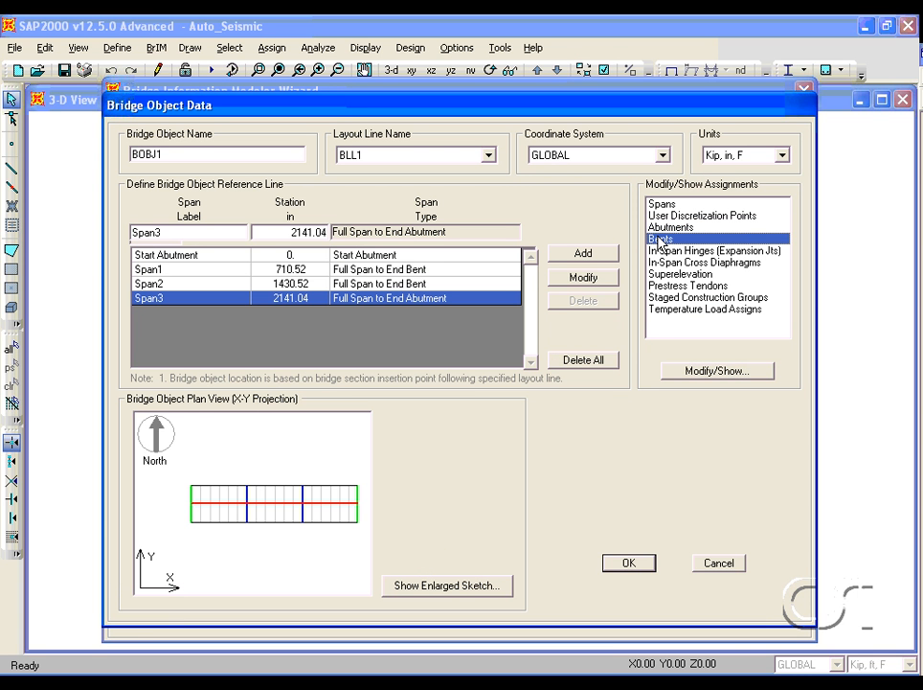
pyautogui.click(708, 373)
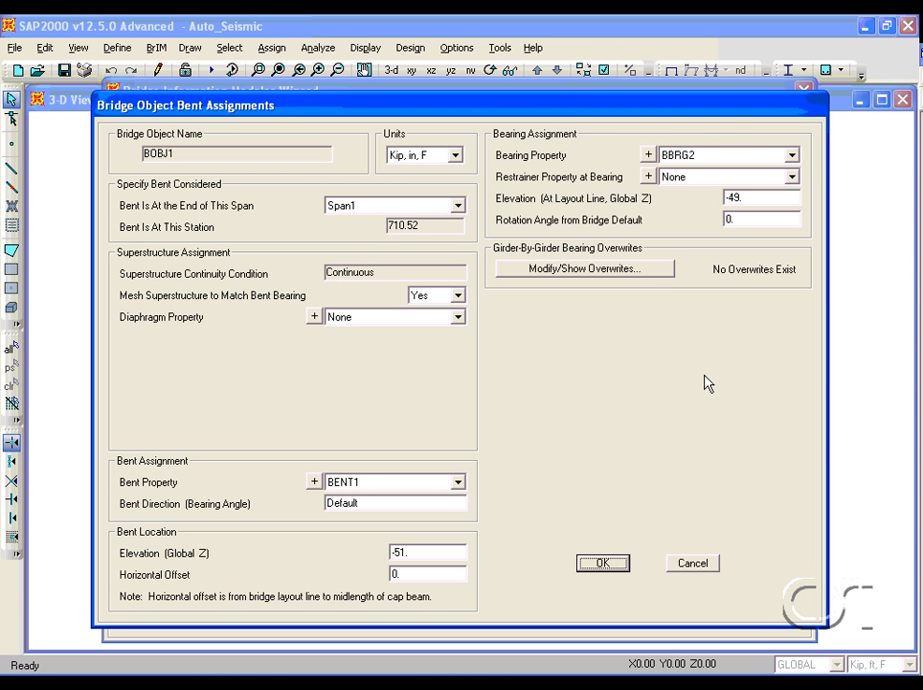
pyautogui.click(460, 207)
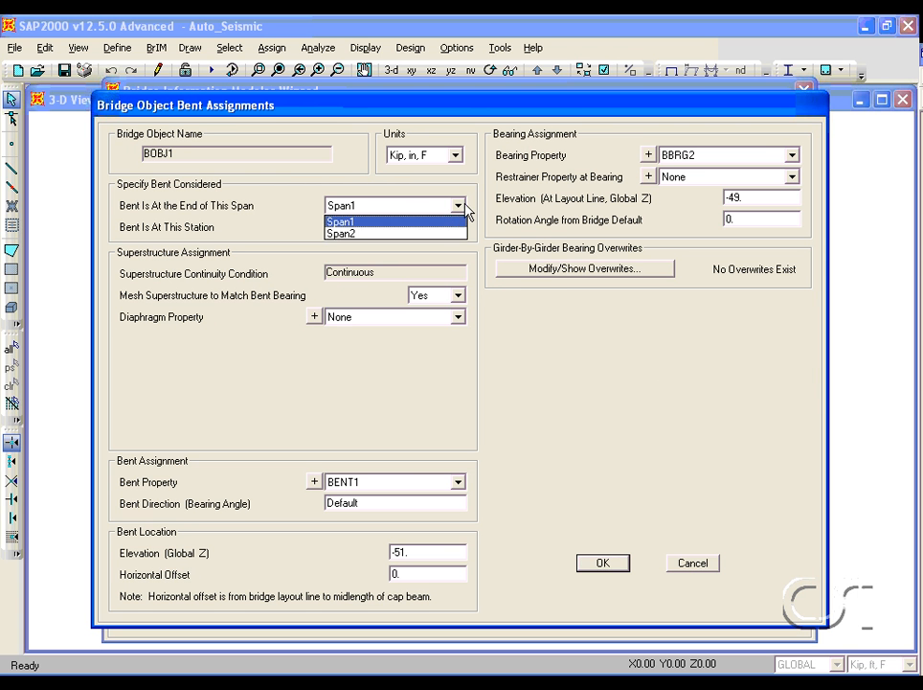
pyautogui.click(430, 233)
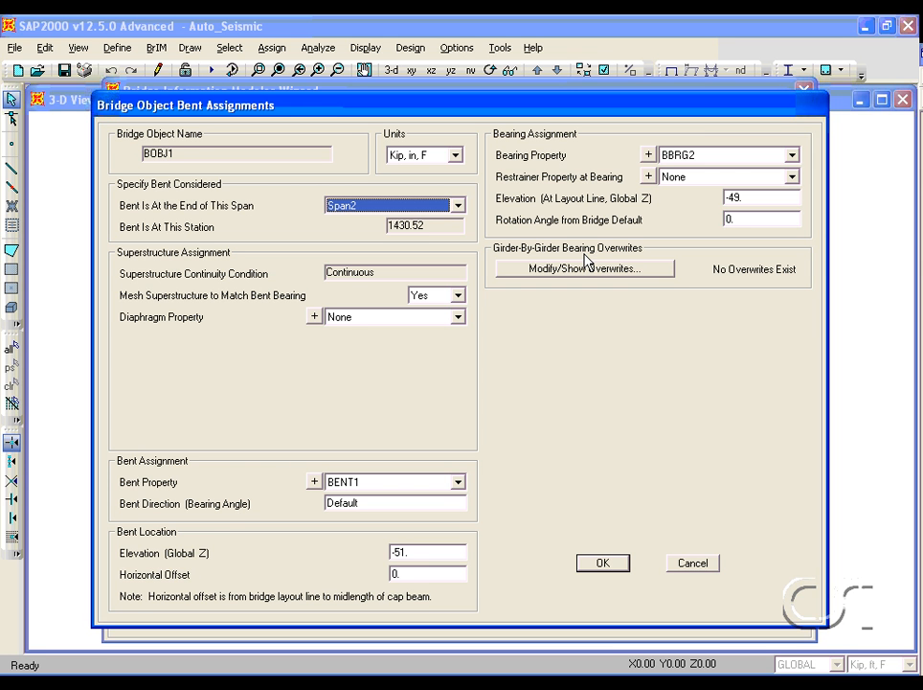
pyautogui.click(600, 564)
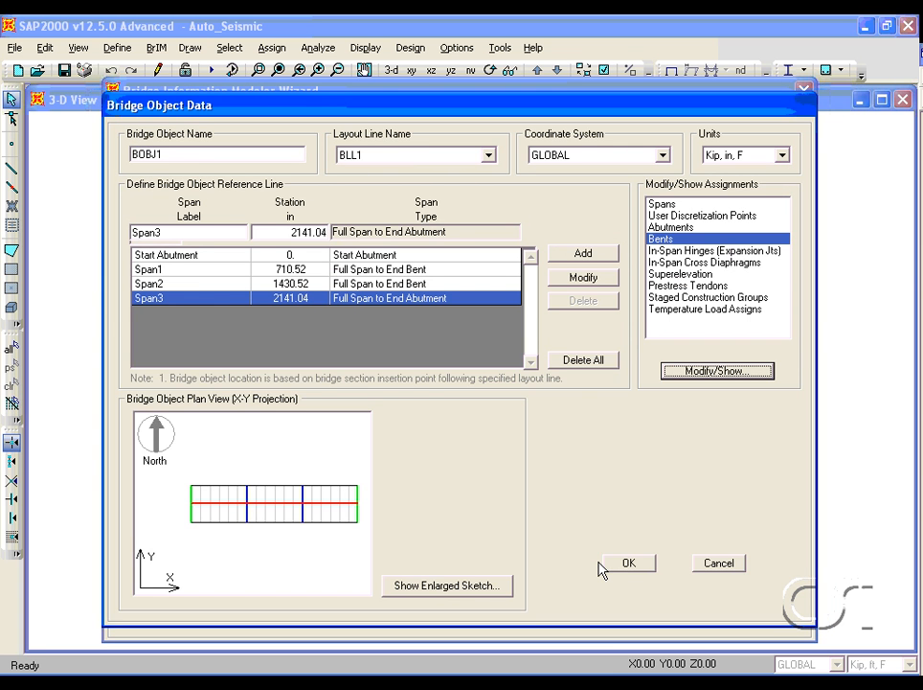
pyautogui.click(633, 567)
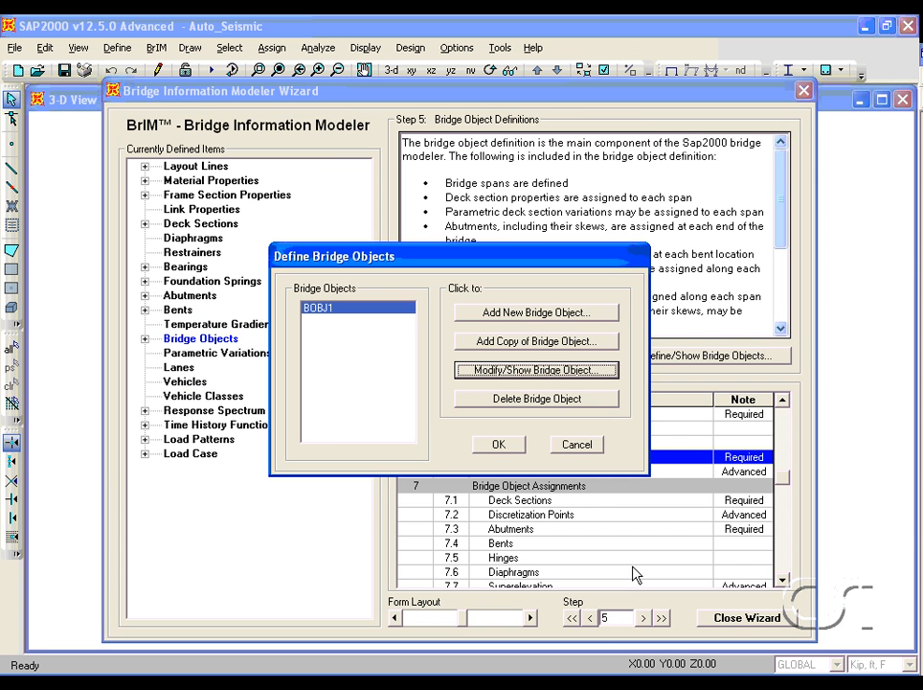
pyautogui.click(500, 444)
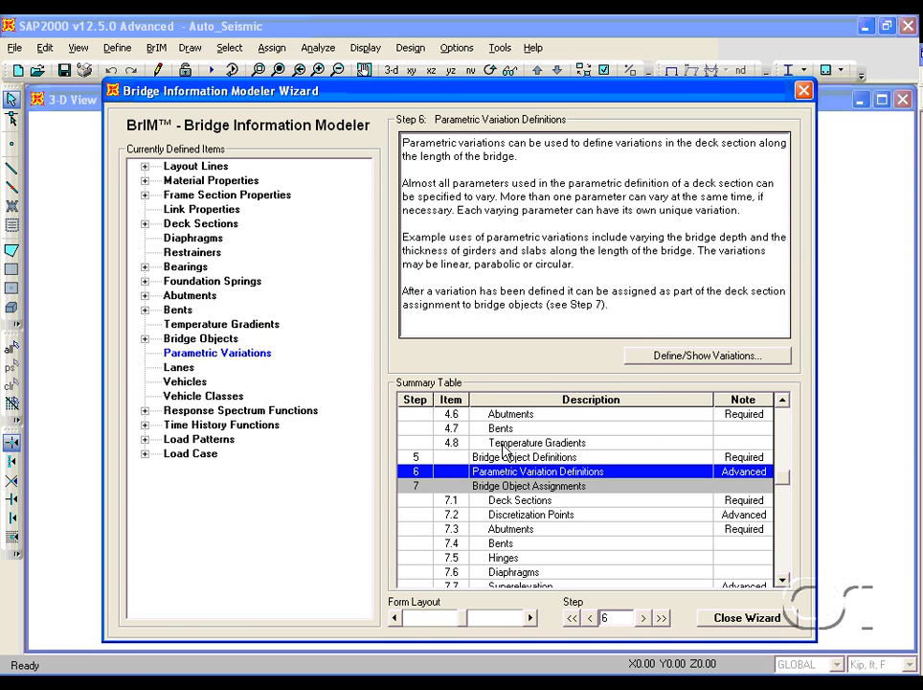
# - Run the wizard's Update Linked Model step to update BOBJ1 as an area object model
pyautogui.moveTo(783, 582); pyautogui.dragTo(784, 582)
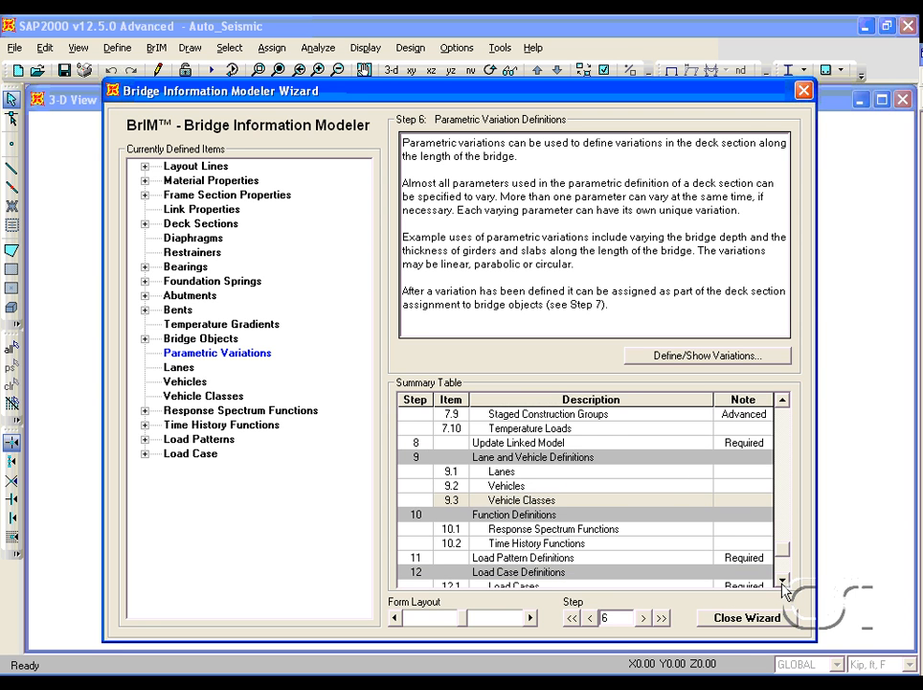
pyautogui.click(566, 444)
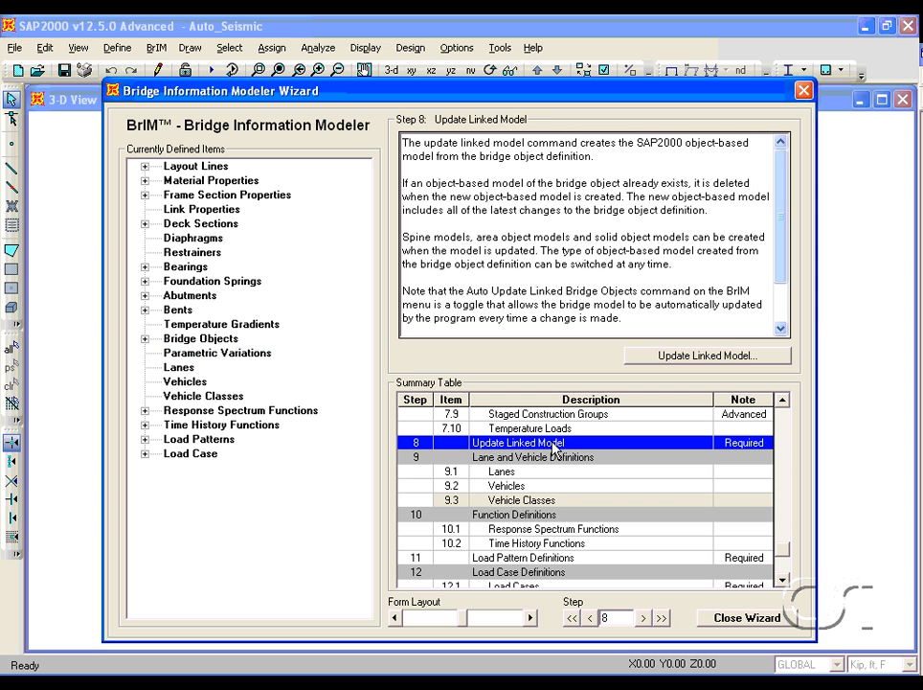
pyautogui.doubleClick(603, 446)
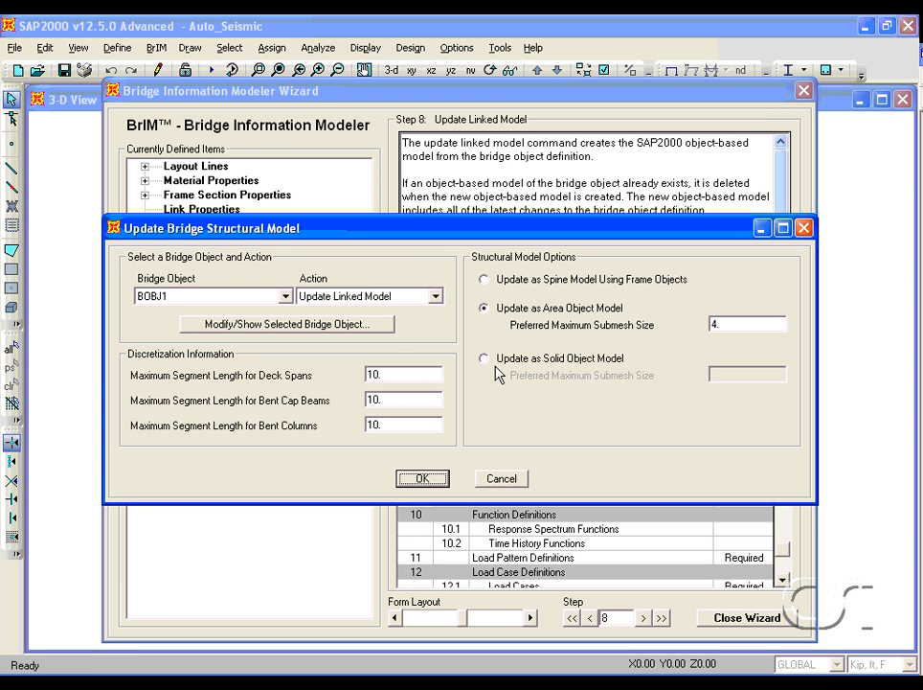
pyautogui.click(436, 478)
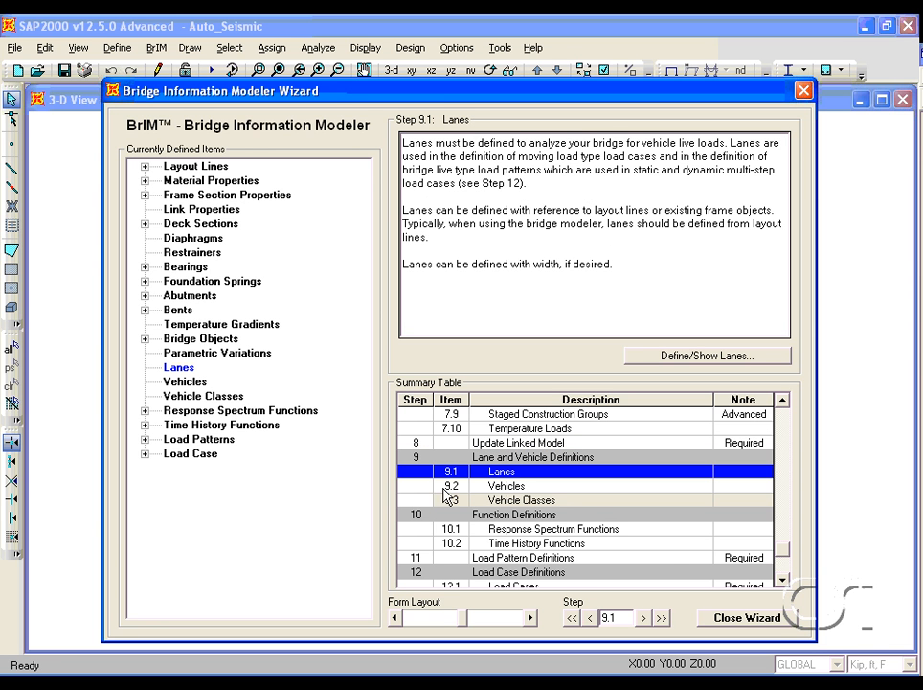
# - Close the wizard and zoom in on a bent's column and pile cap in the X-Z elevation view
pyautogui.click(733, 618)
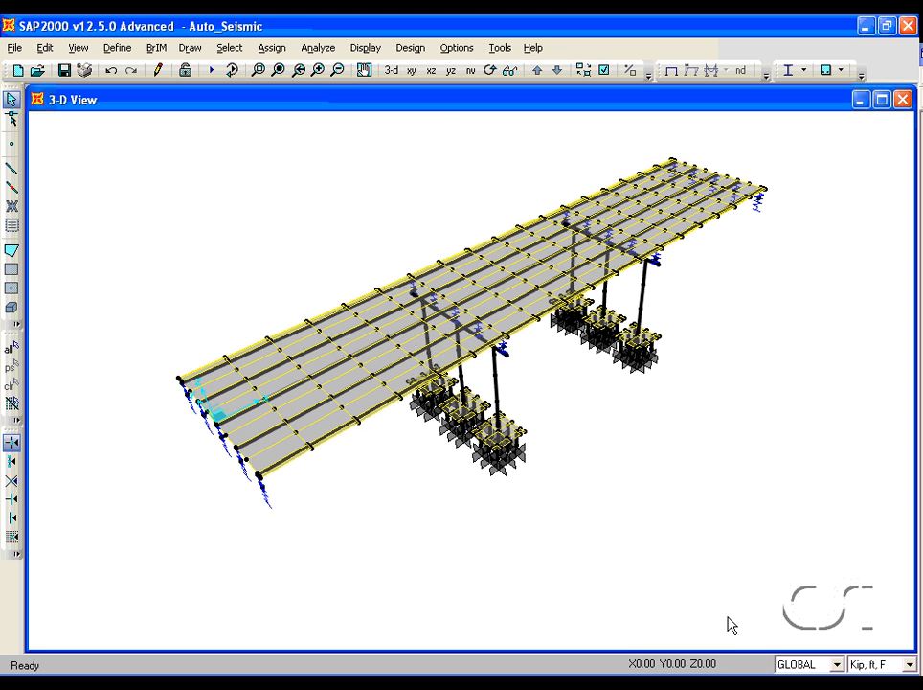
pyautogui.click(430, 73)
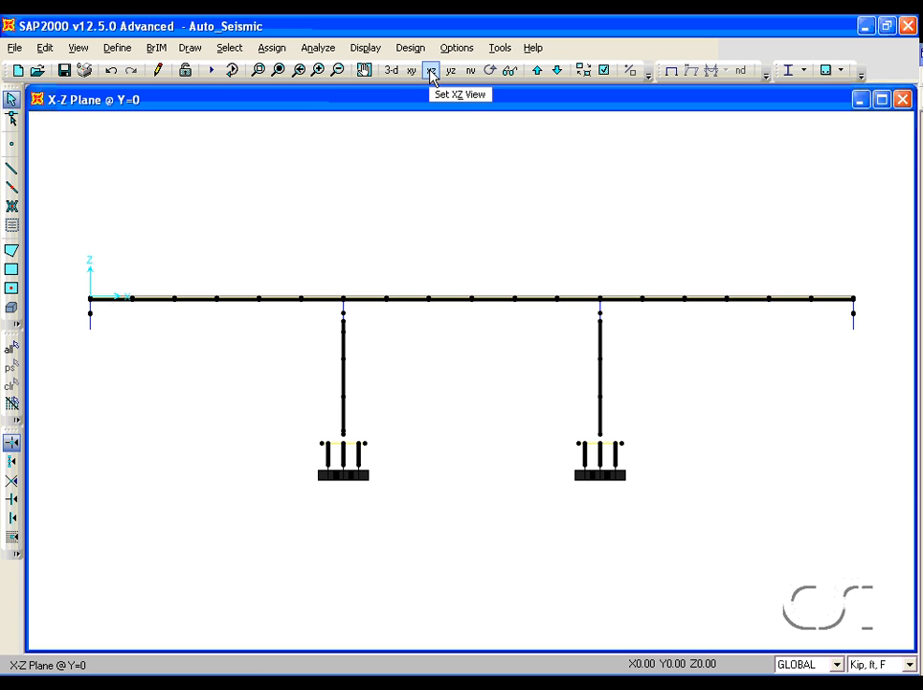
pyautogui.click(259, 71)
pyautogui.moveTo(265, 388); pyautogui.dragTo(406, 539)
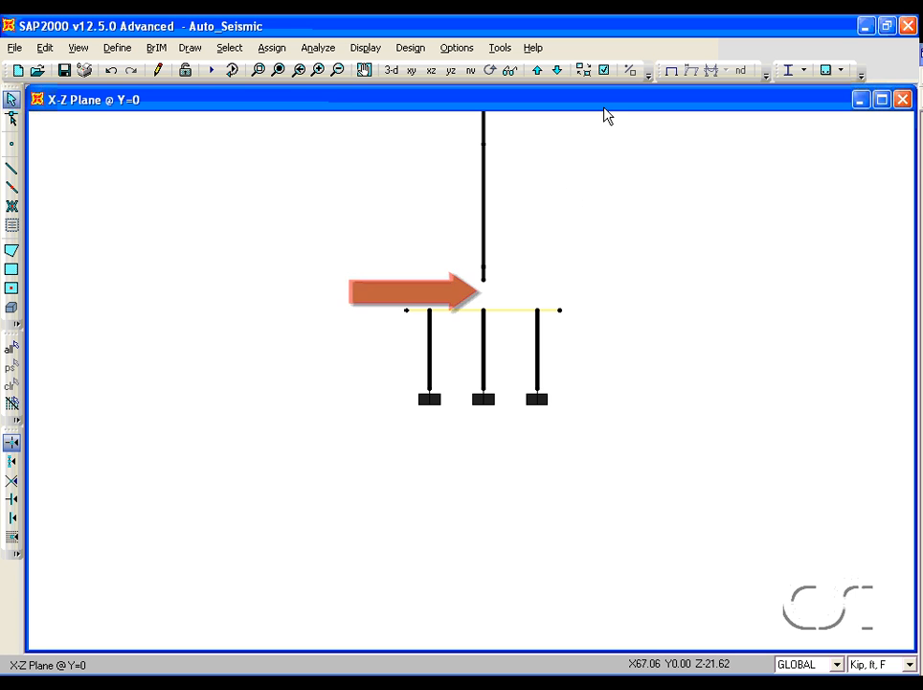
# - Switch on extruded view to inspect the bent's pile cap, then switch extruded view off again
pyautogui.click(603, 71)
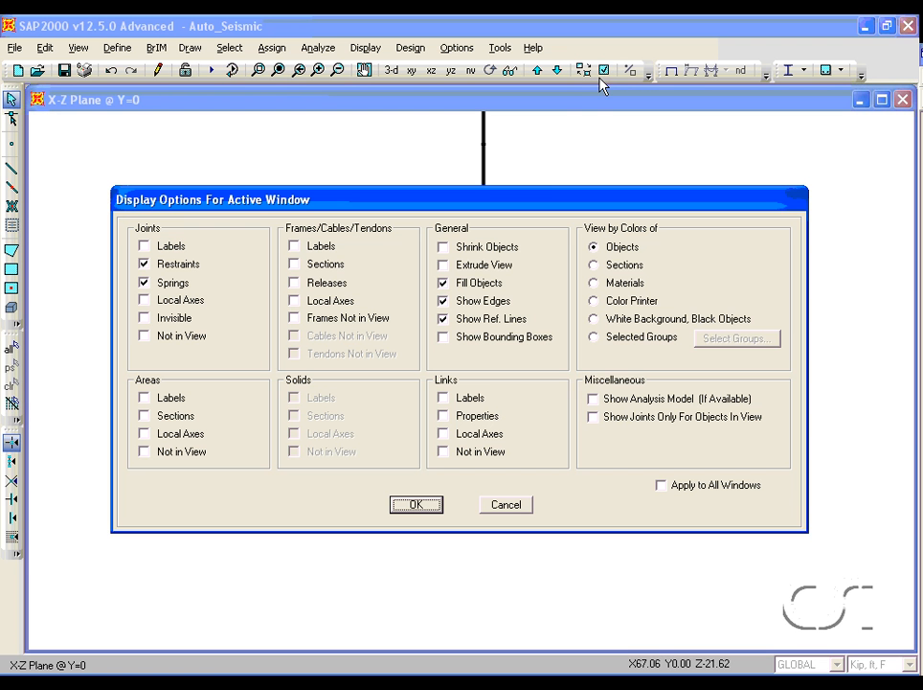
pyautogui.click(472, 266)
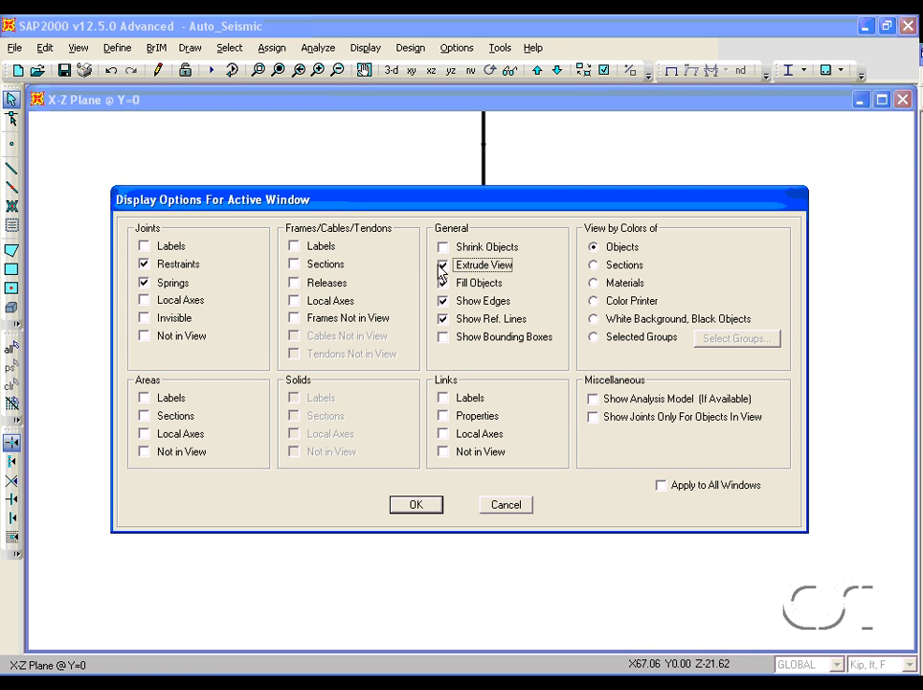
pyautogui.click(418, 505)
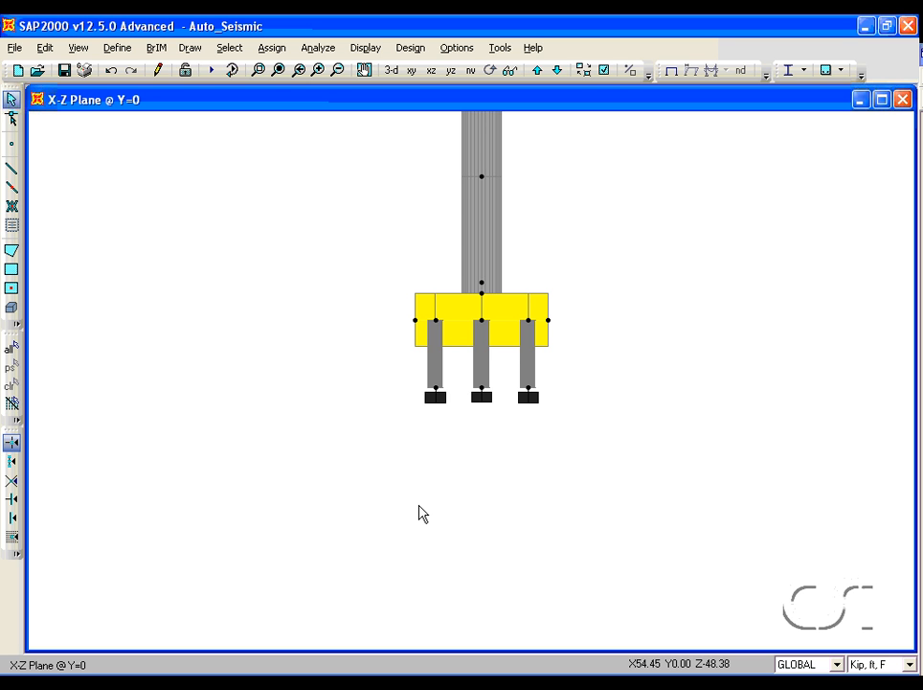
pyautogui.click(606, 74)
pyautogui.click(494, 264)
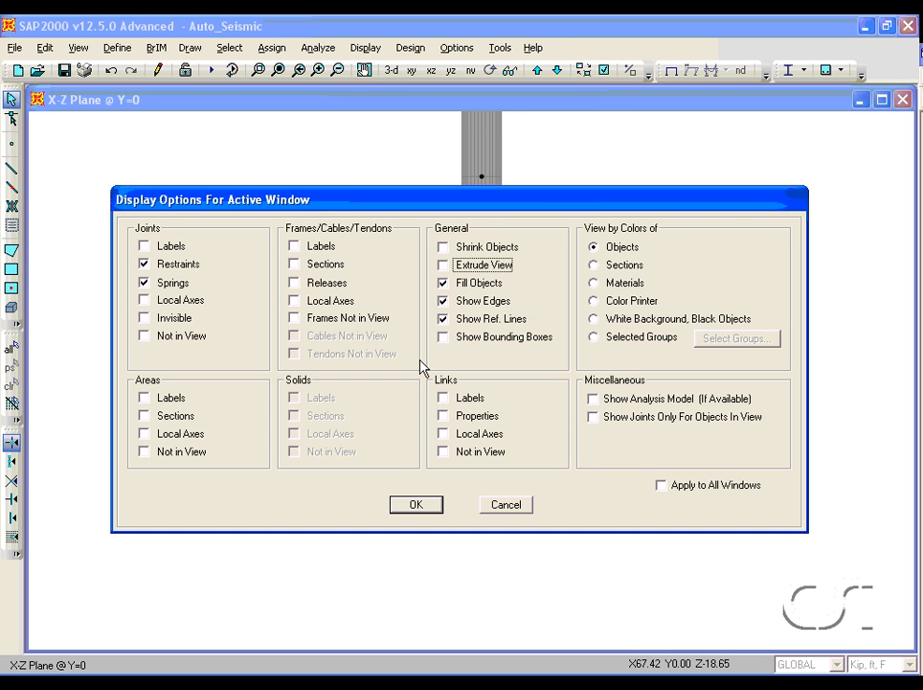
pyautogui.click(398, 505)
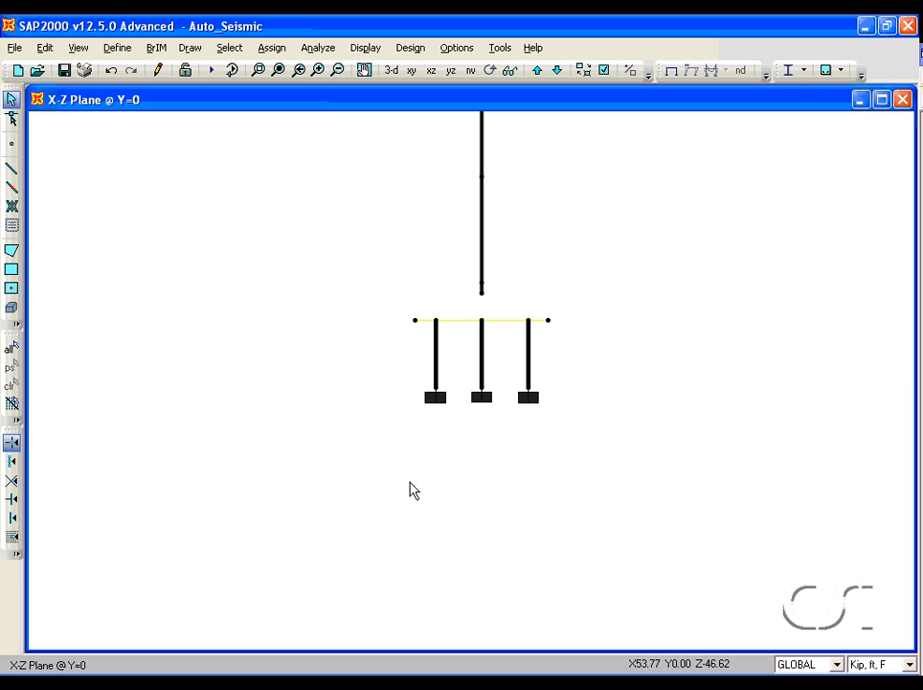
# - Return to the default 3D view and review the DEAD and SDEAD load patterns
pyautogui.click(397, 74)
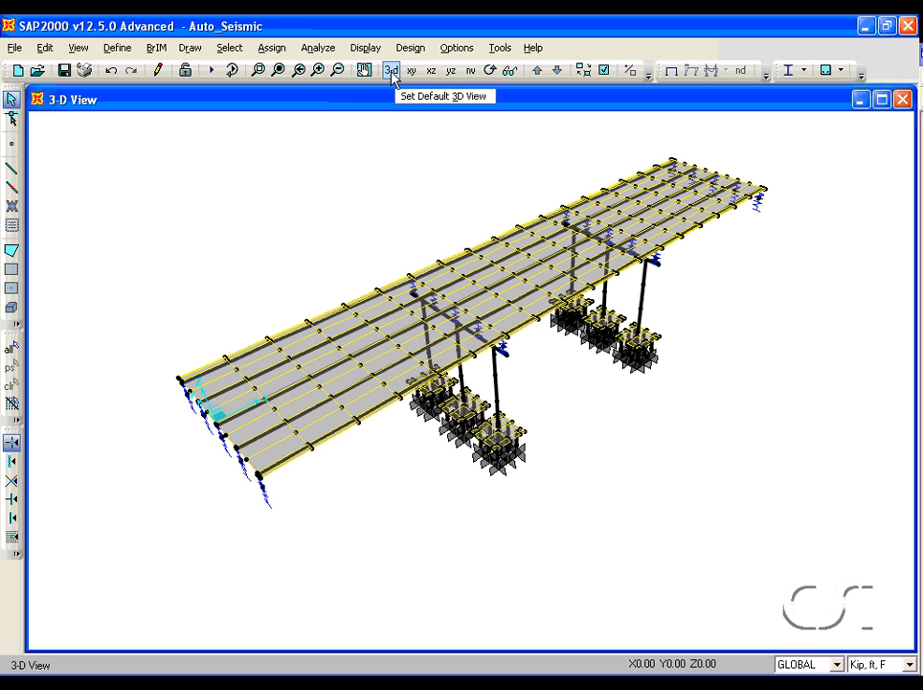
pyautogui.click(115, 49)
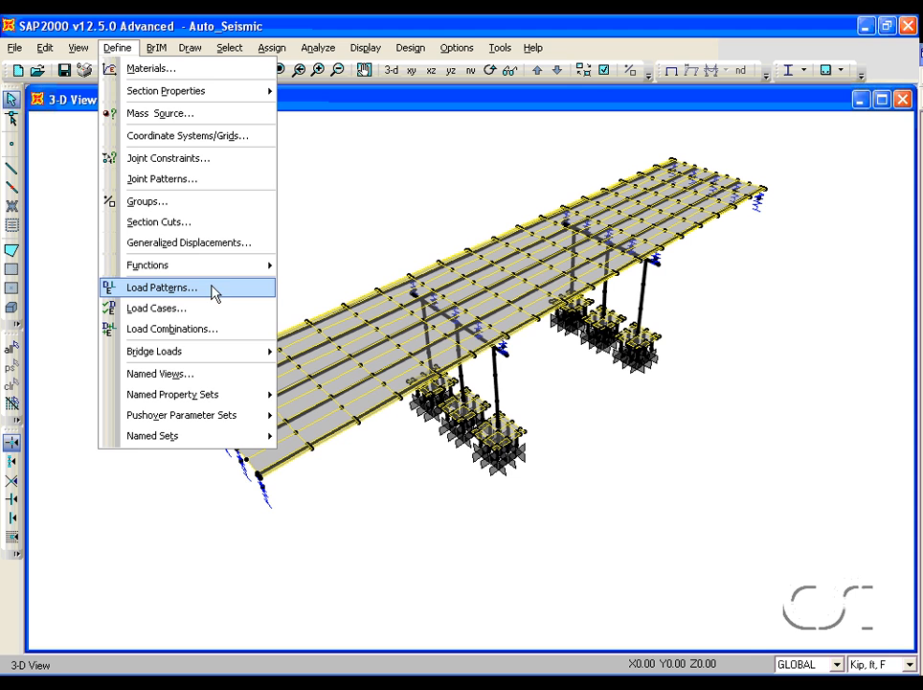
pyautogui.click(181, 292)
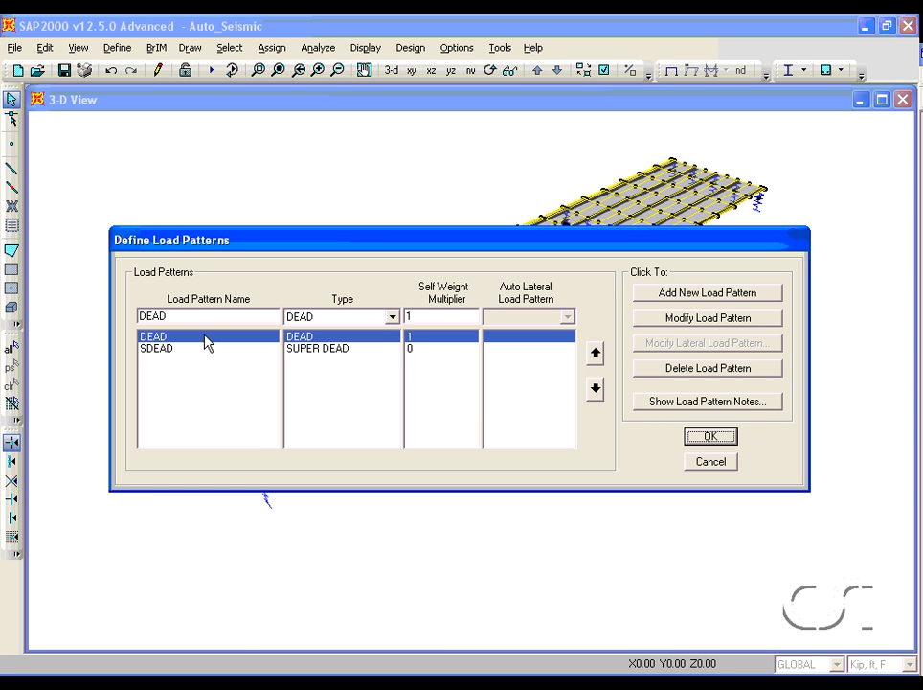
pyautogui.click(195, 355)
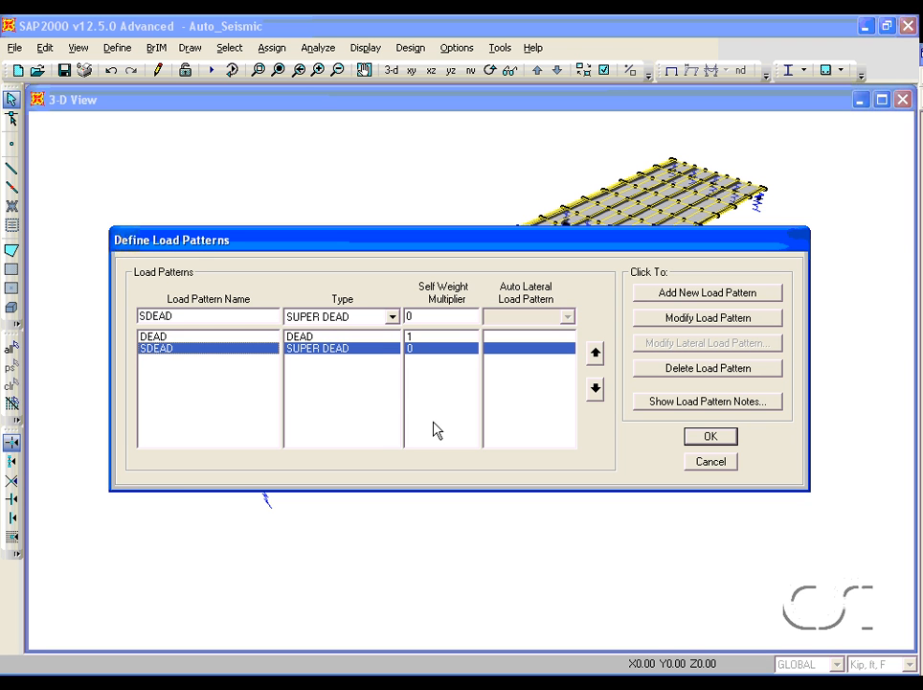
pyautogui.click(710, 439)
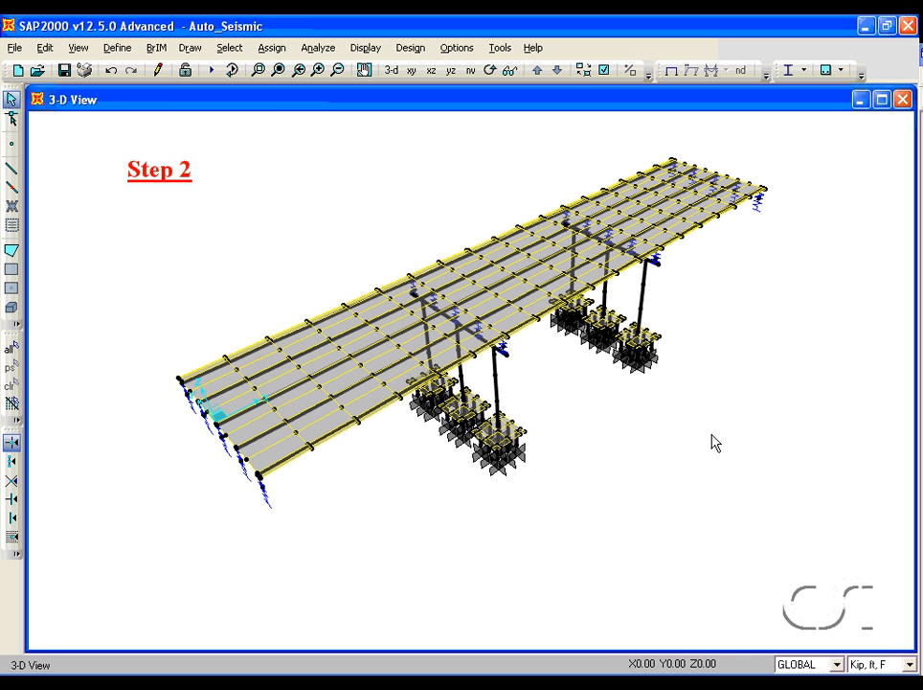
# - Add a new response spectrum function of type NCHRP 20-07
pyautogui.click(119, 49)
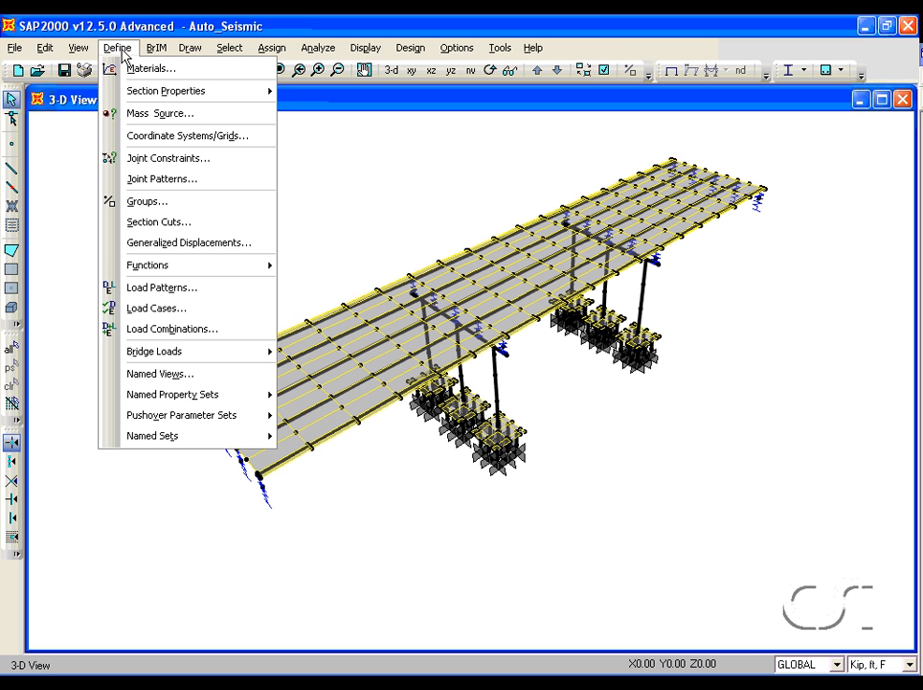
pyautogui.moveTo(138, 265)
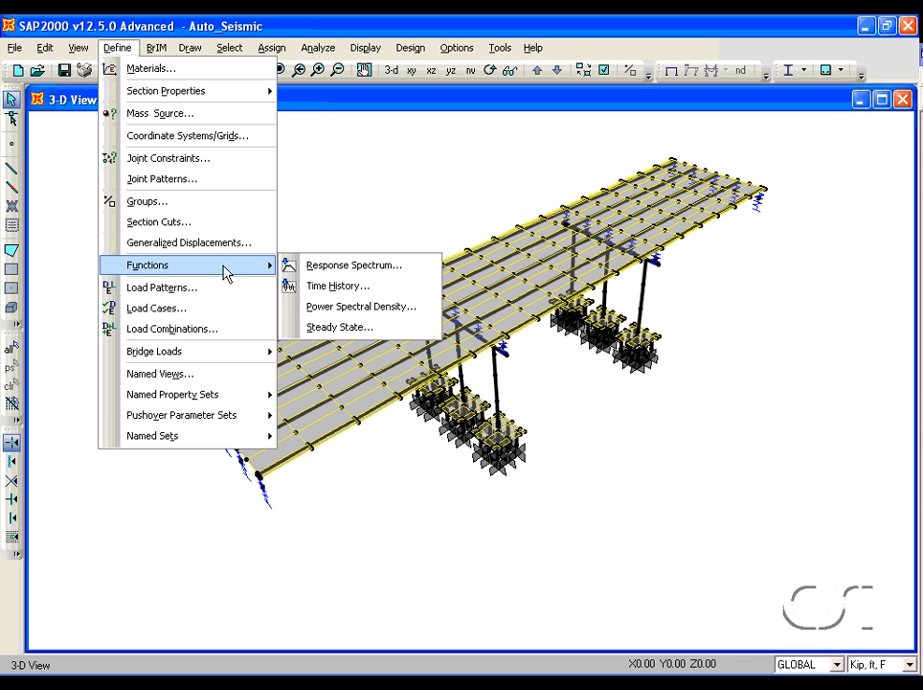
pyautogui.click(373, 268)
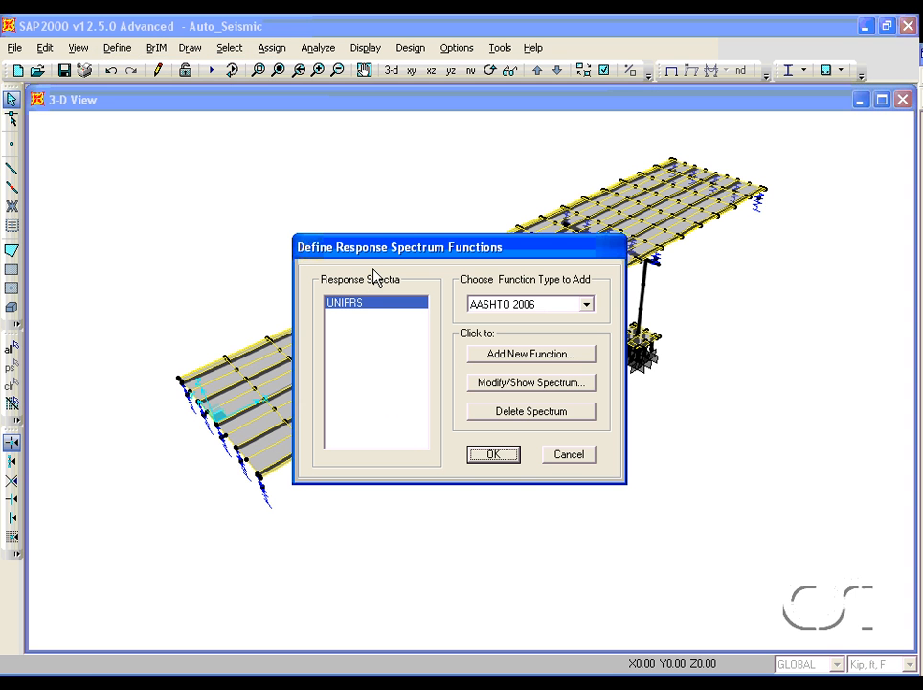
pyautogui.click(534, 306)
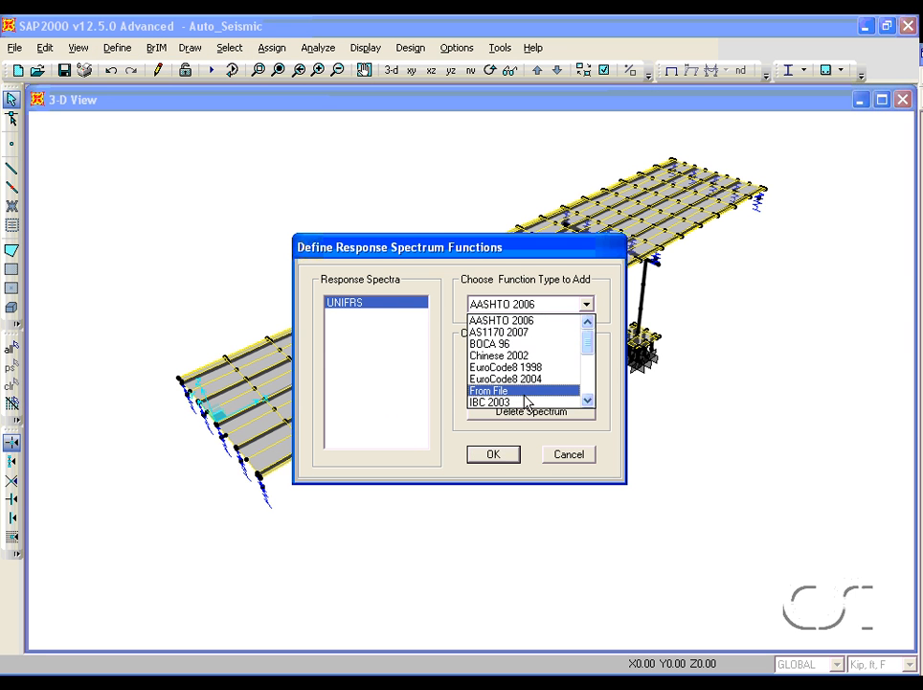
pyautogui.moveTo(591, 351); pyautogui.dragTo(588, 378)
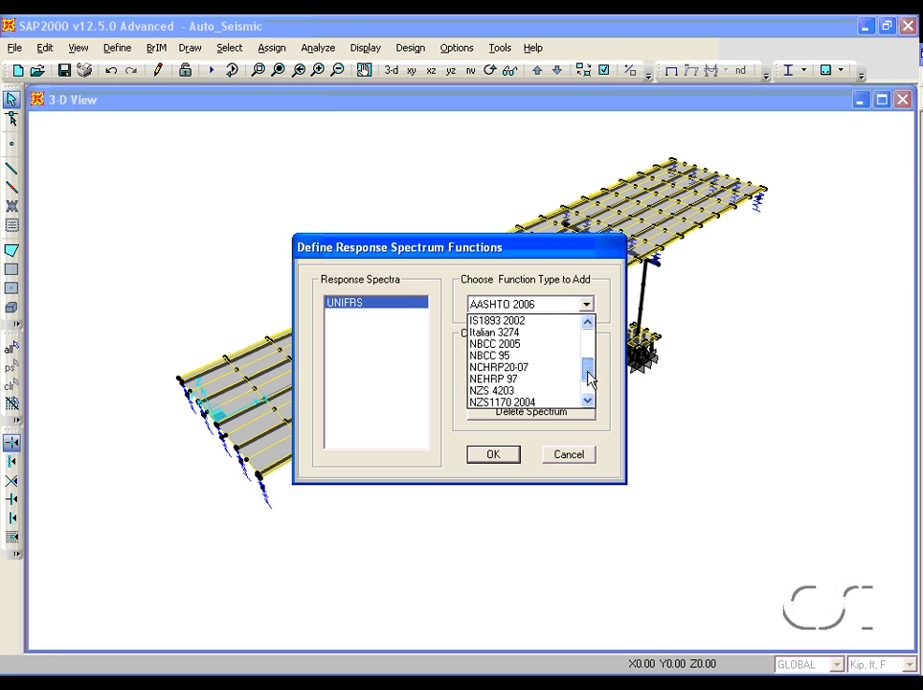
pyautogui.click(526, 368)
pyautogui.click(527, 357)
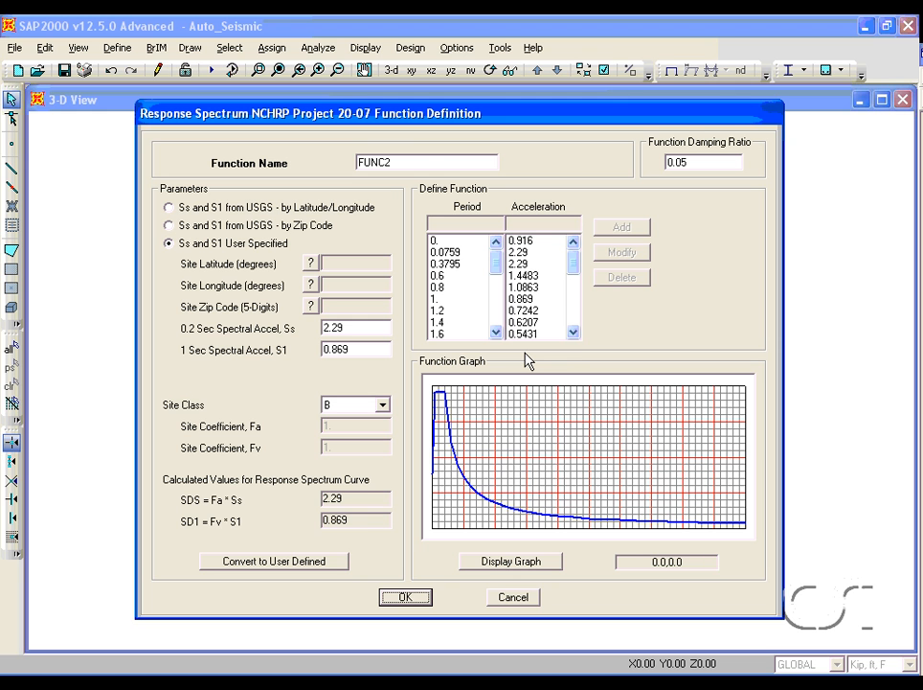
# - Name the function EQ and take Ss and S1 from USGS by latitude/longitude
pyautogui.doubleClick(409, 163)
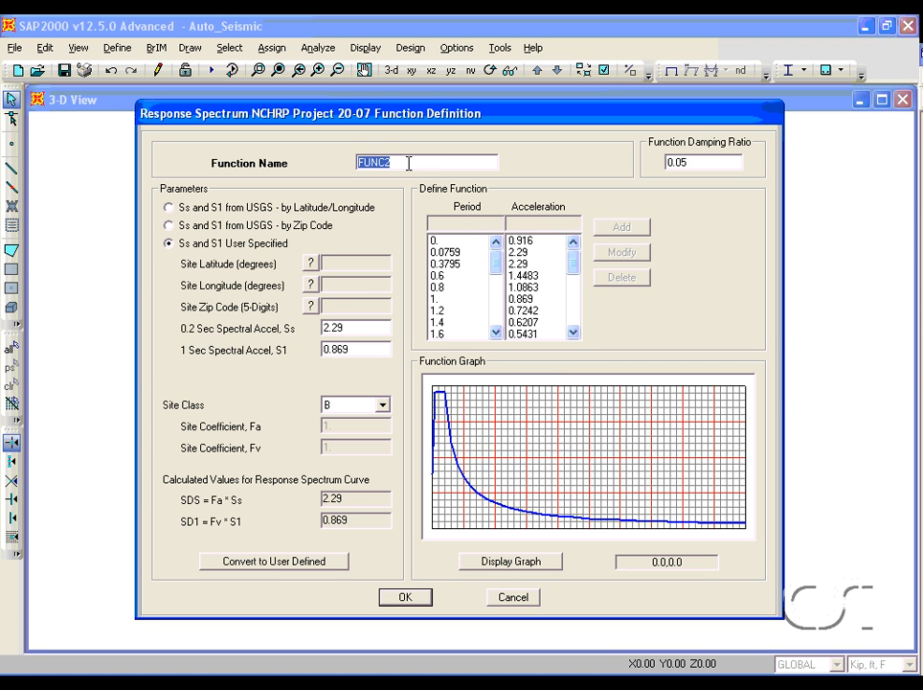
pyautogui.write('EQ')
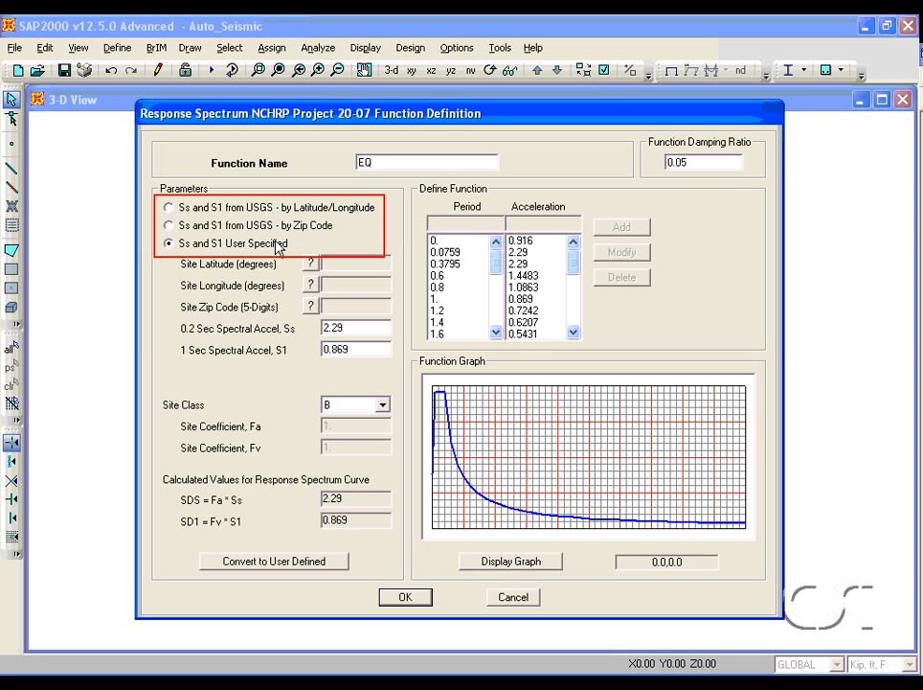
pyautogui.click(170, 208)
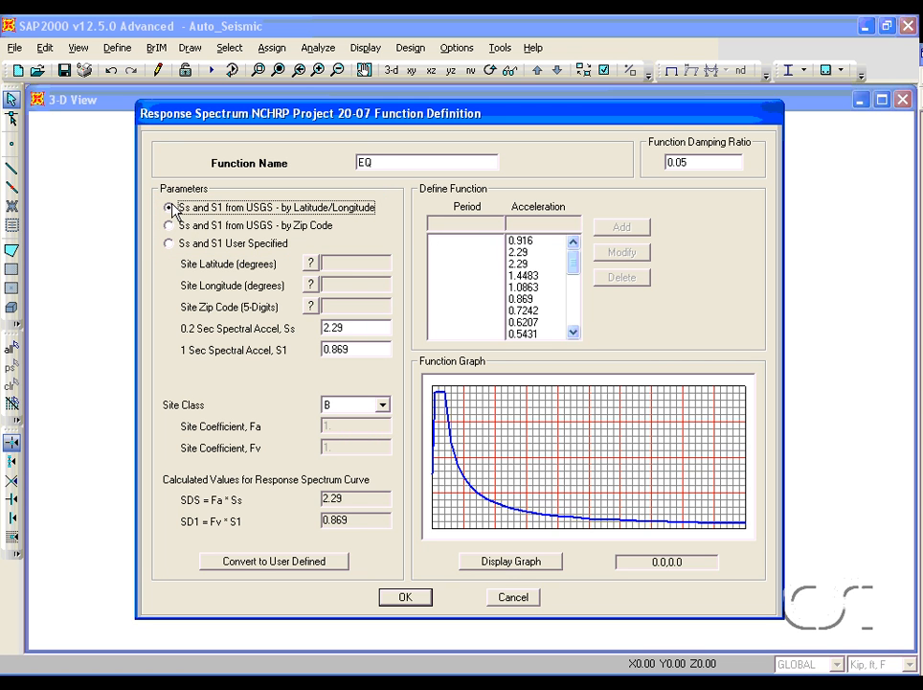
# - Set the site latitude to 36 and the site longitude to -89.817 degrees
pyautogui.doubleClick(363, 262)
pyautogui.press('BackSpace')
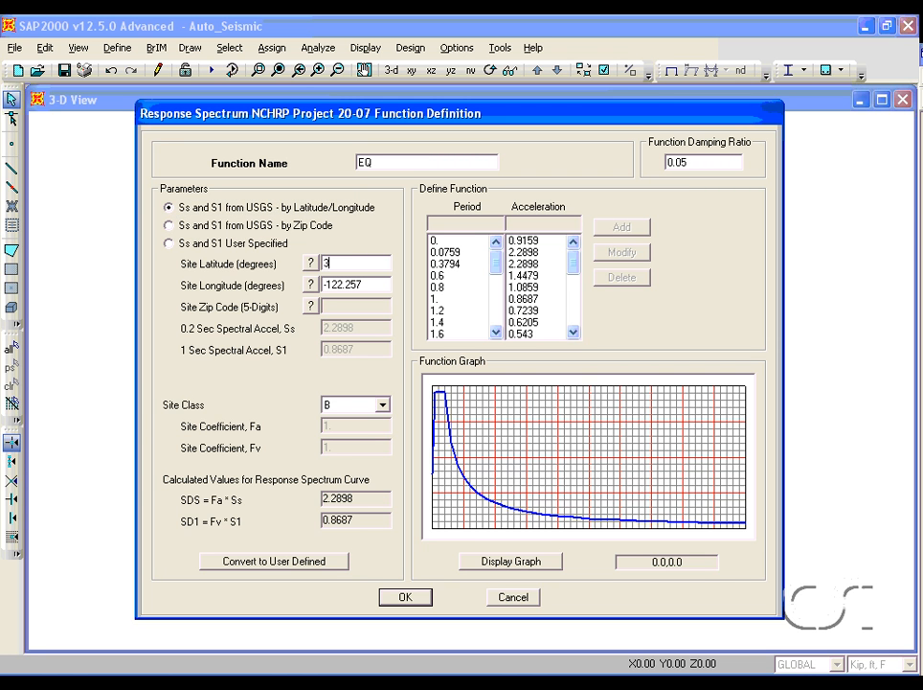
pyautogui.write('36')
pyautogui.doubleClick(363, 285)
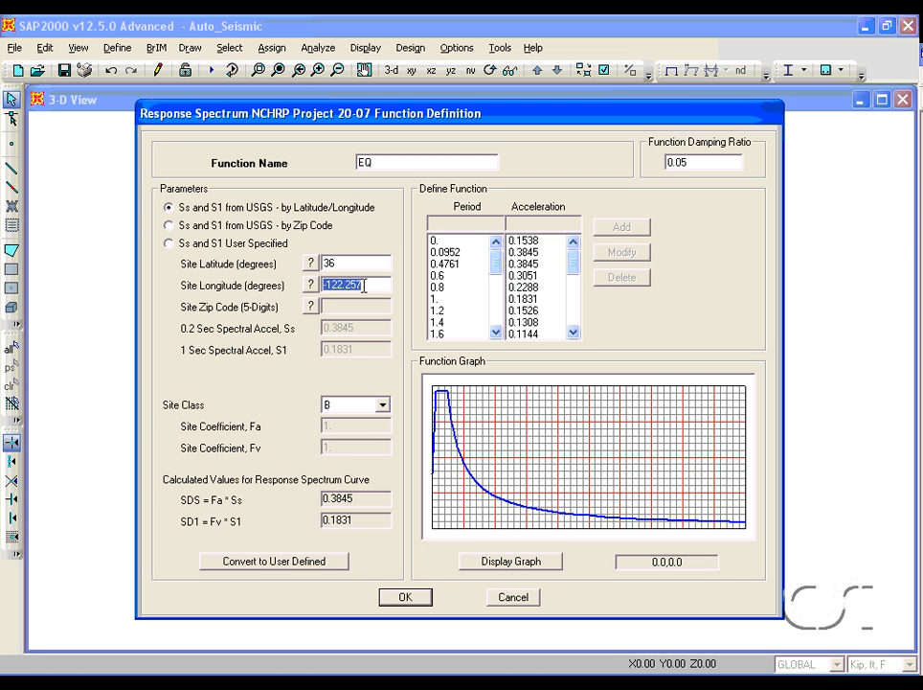
pyautogui.write('-89.817')
# - Set the site class to D and accept the EQ response spectrum function
pyautogui.click(380, 405)
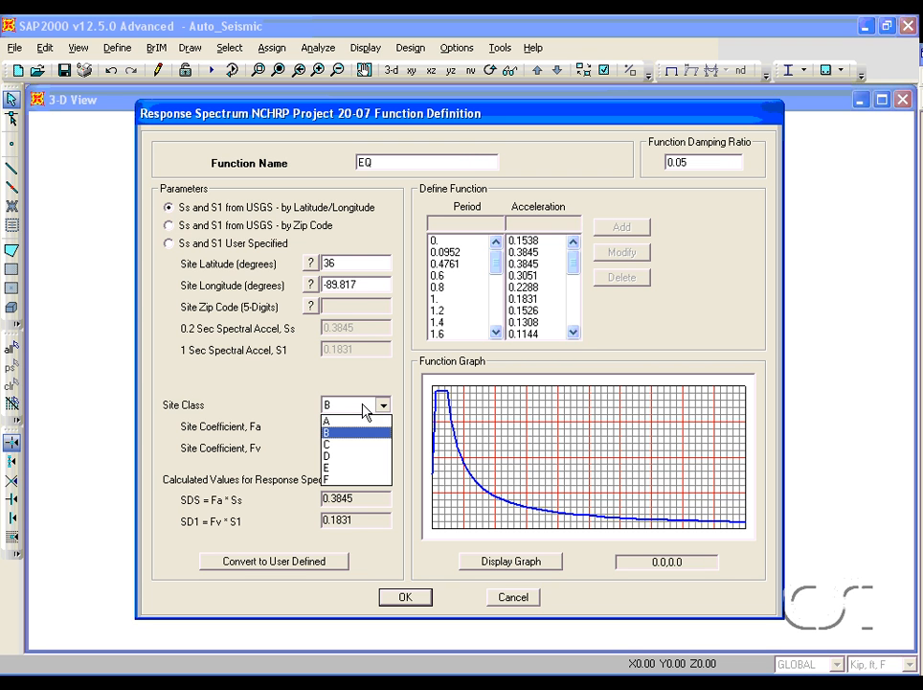
pyautogui.click(330, 456)
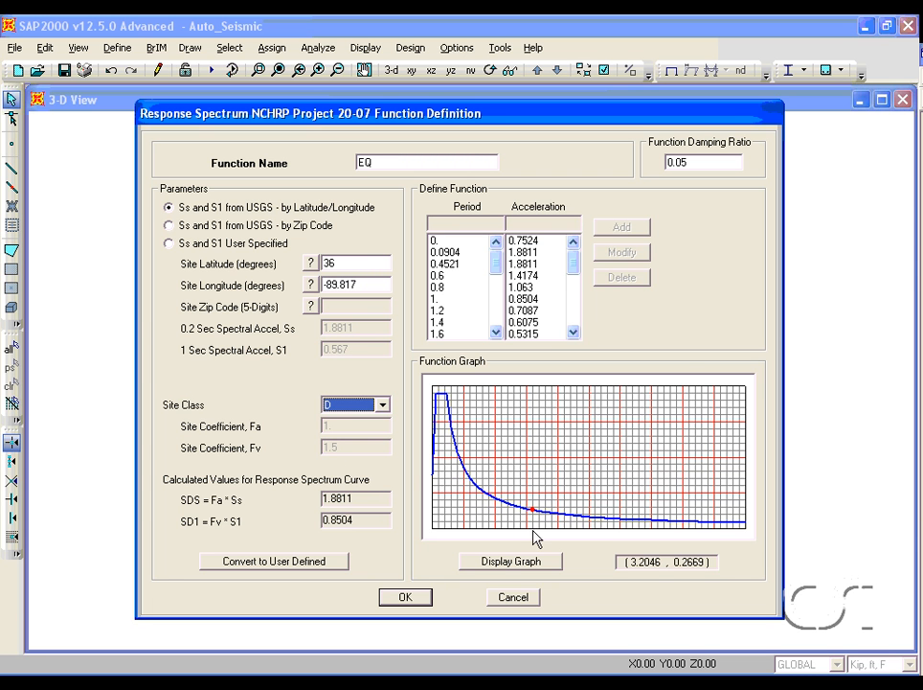
pyautogui.click(406, 597)
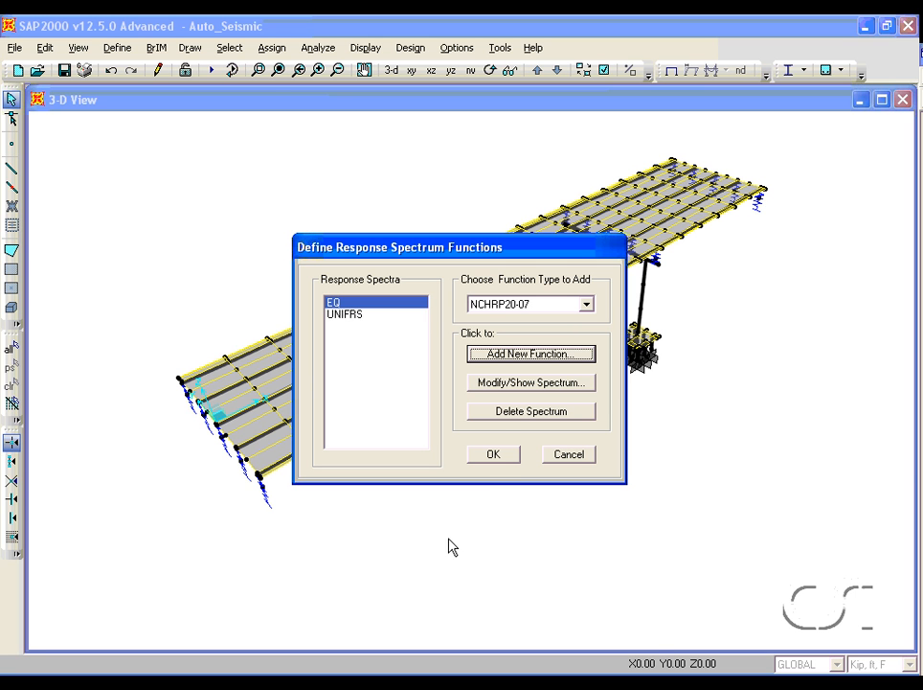
pyautogui.click(494, 454)
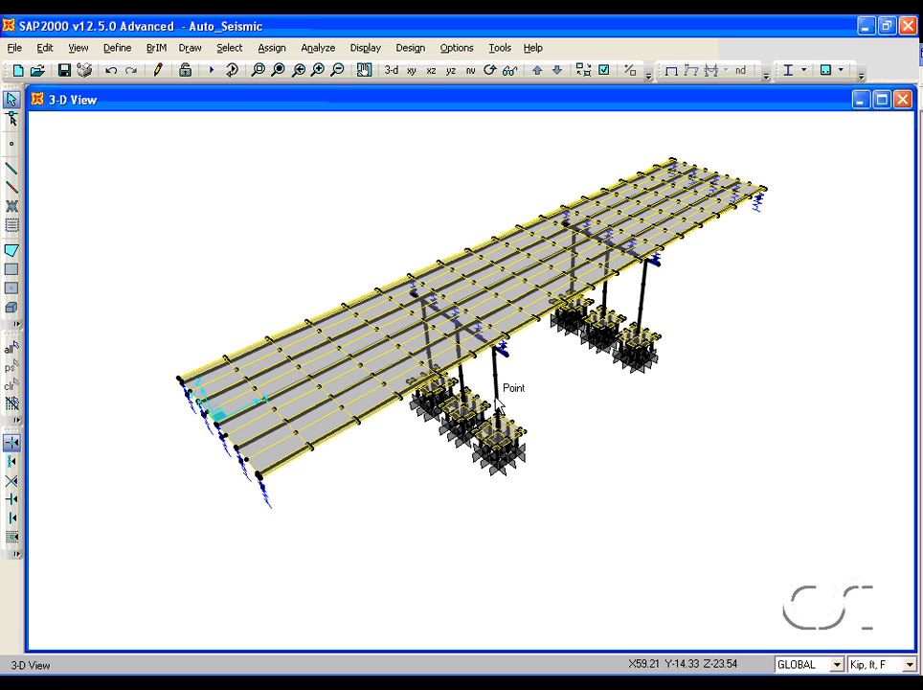
# - Add a new bridge seismic design request for BOBJ1 with the foundation group set to FTN
pyautogui.click(413, 53)
pyautogui.moveTo(415, 205)
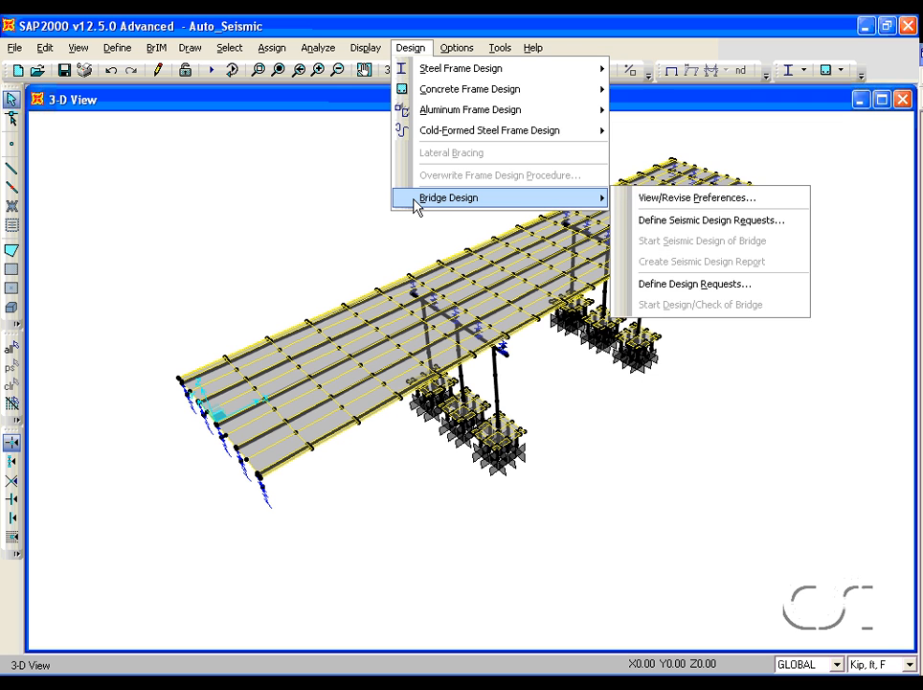
pyautogui.click(710, 223)
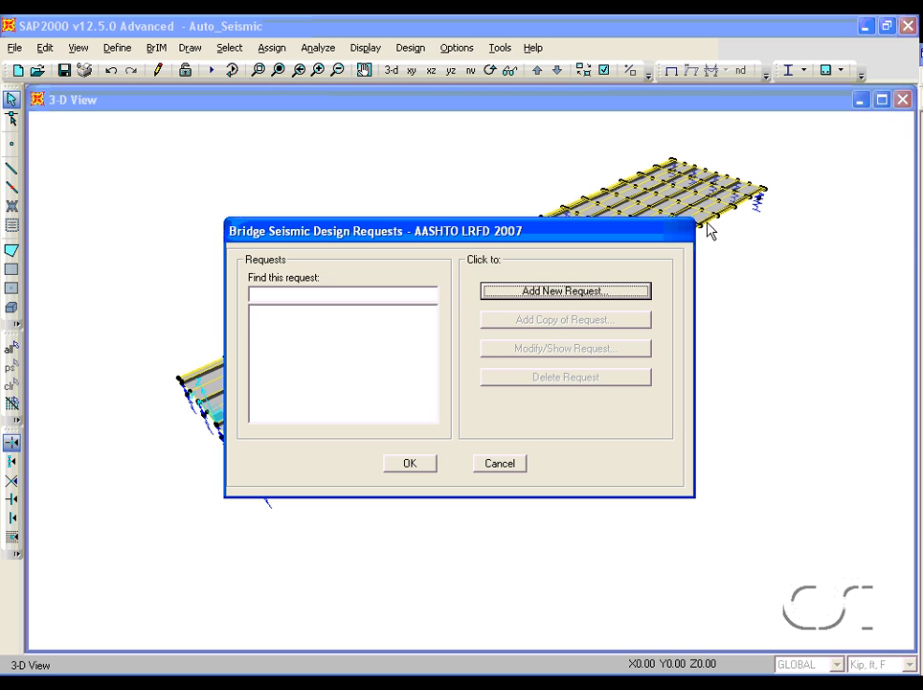
pyautogui.click(596, 293)
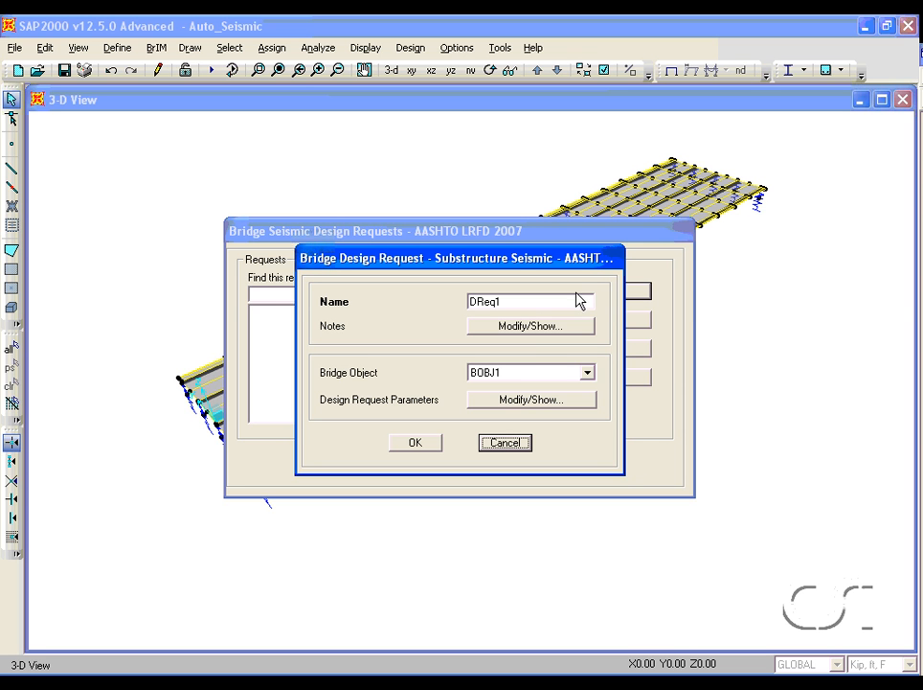
pyautogui.click(531, 401)
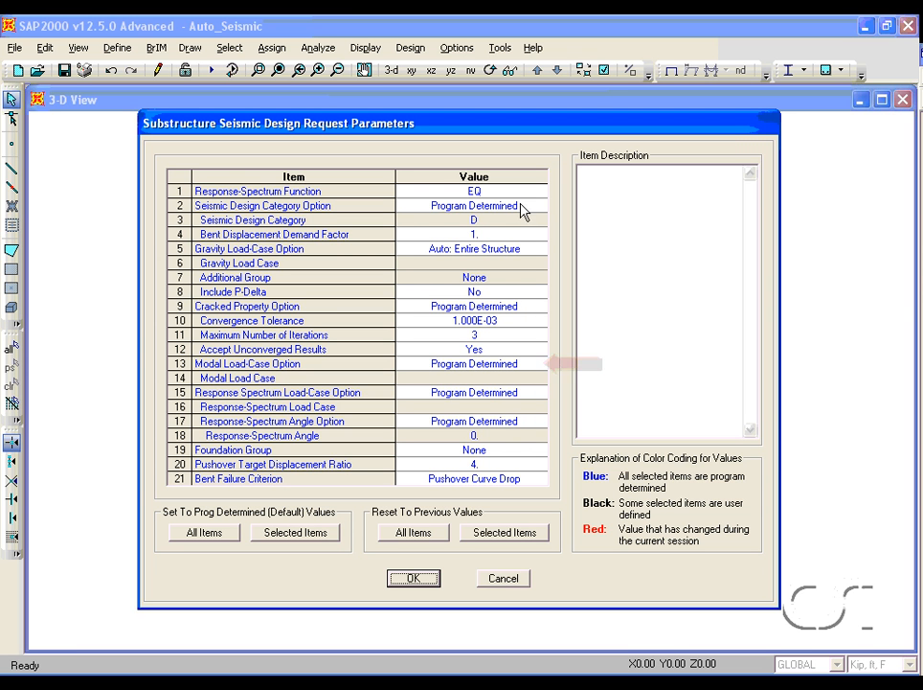
pyautogui.click(484, 452)
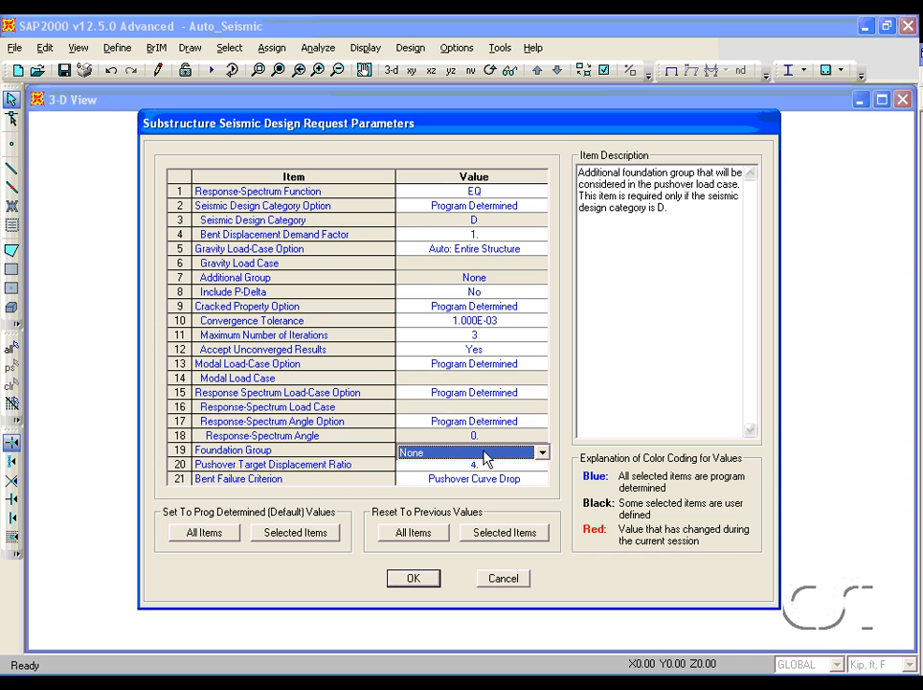
pyautogui.click(537, 454)
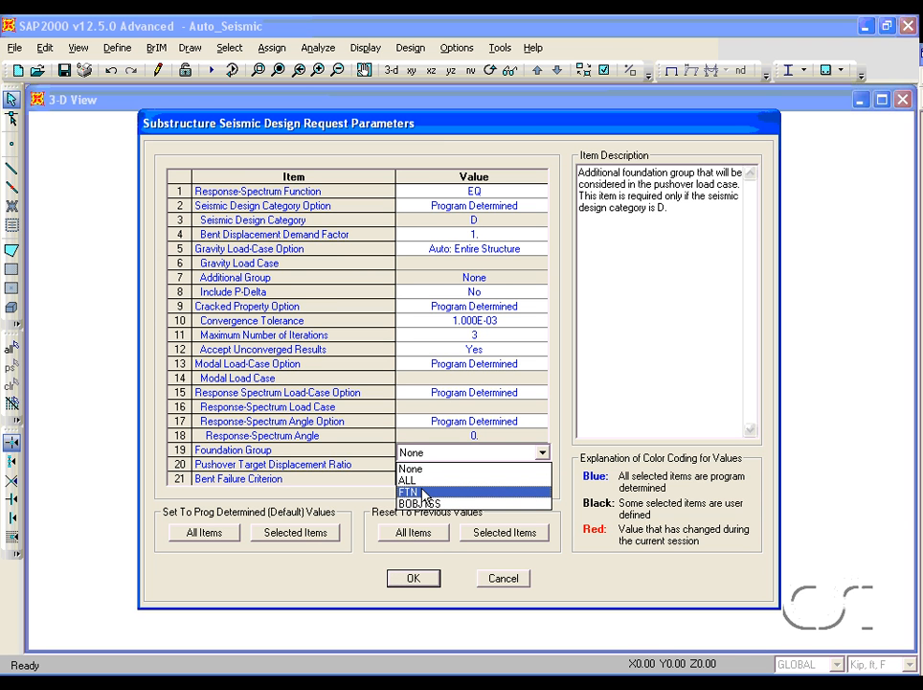
pyautogui.click(422, 493)
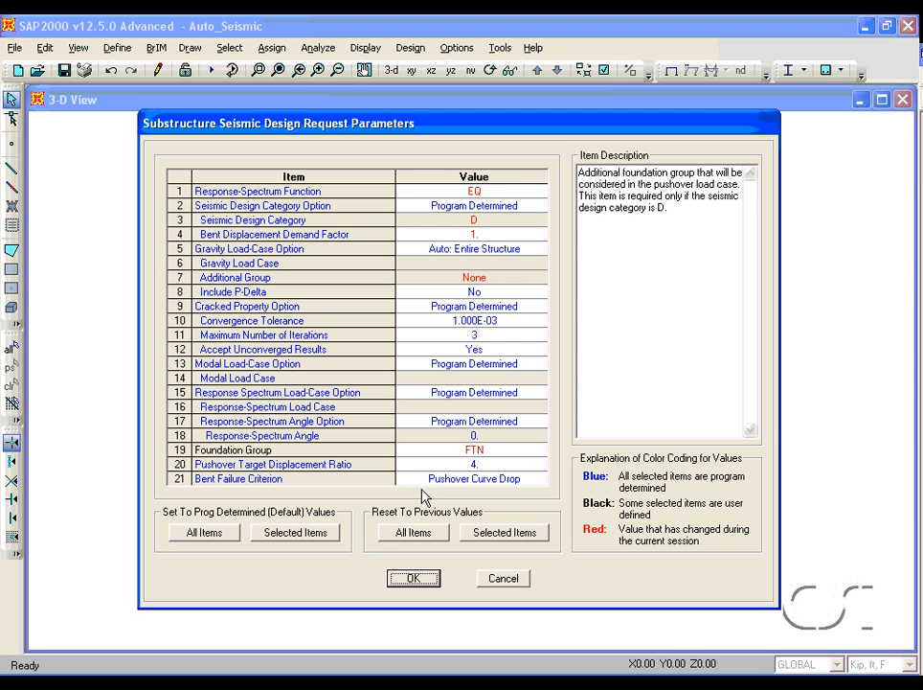
pyautogui.click(413, 579)
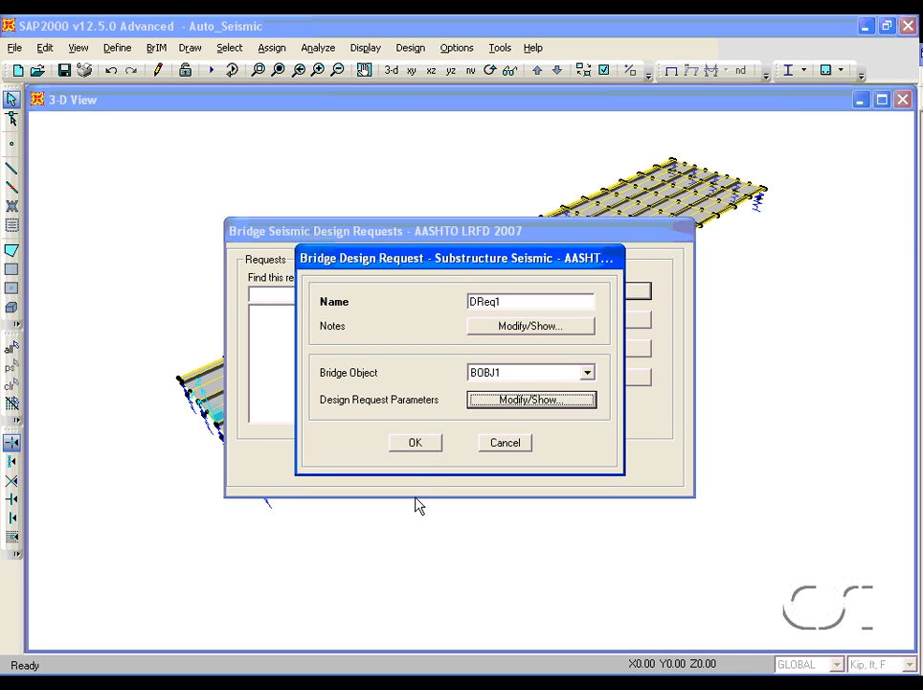
pyautogui.click(416, 446)
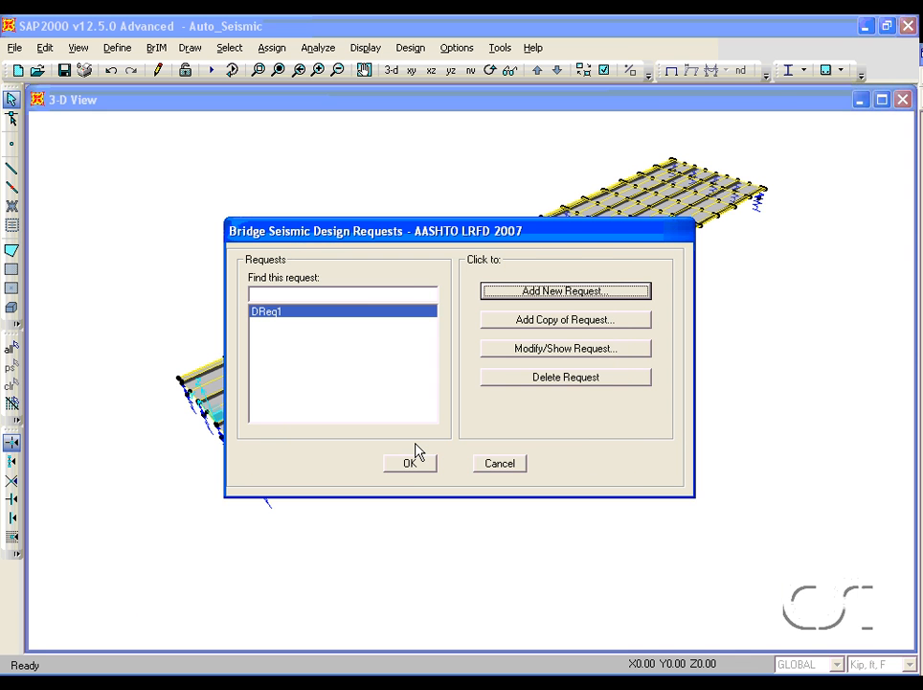
pyautogui.click(412, 466)
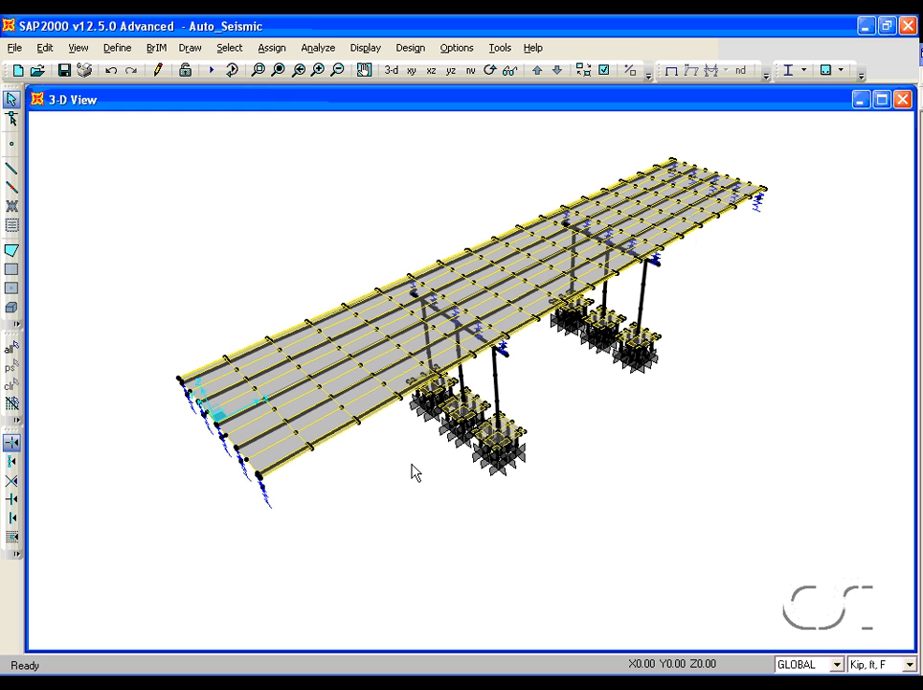
# - Review the currently defined load cases
pyautogui.click(120, 50)
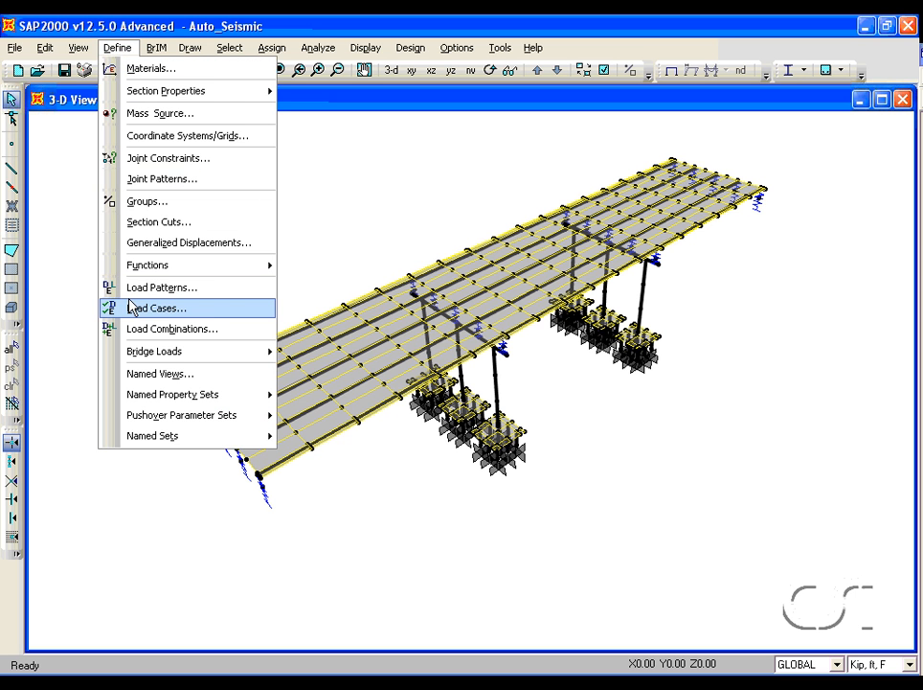
pyautogui.click(167, 313)
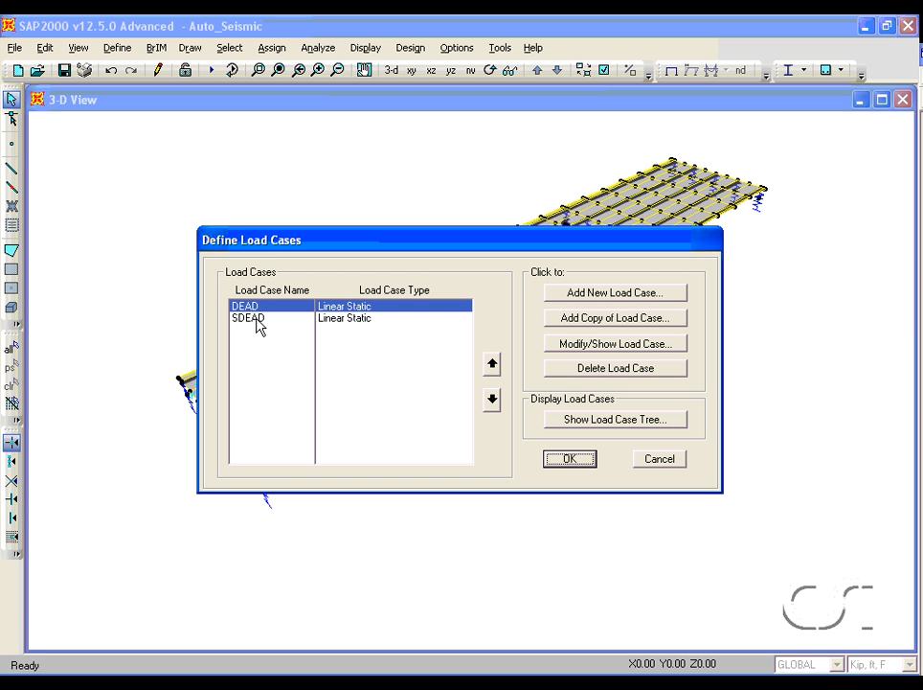
pyautogui.click(569, 461)
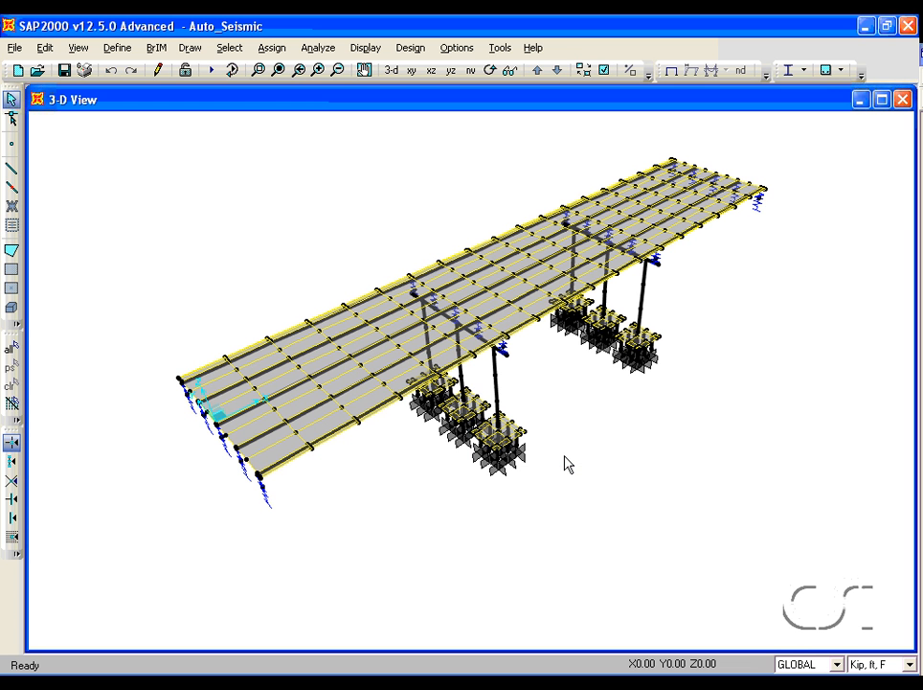
# - Start the seismic design of the bridge and run the design for request DReq1
pyautogui.click(412, 47)
pyautogui.moveTo(446, 200)
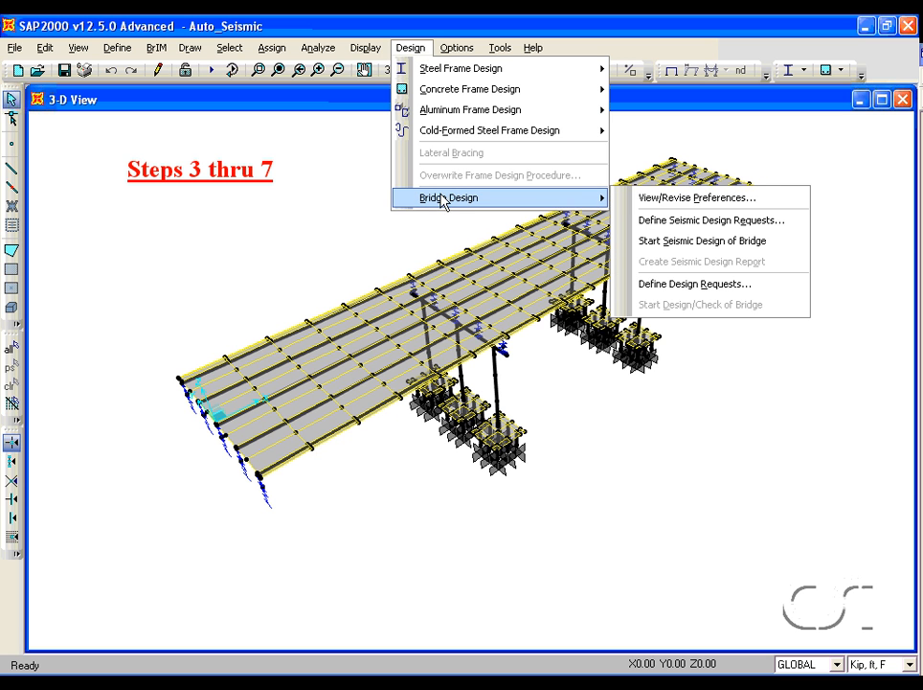
pyautogui.click(708, 243)
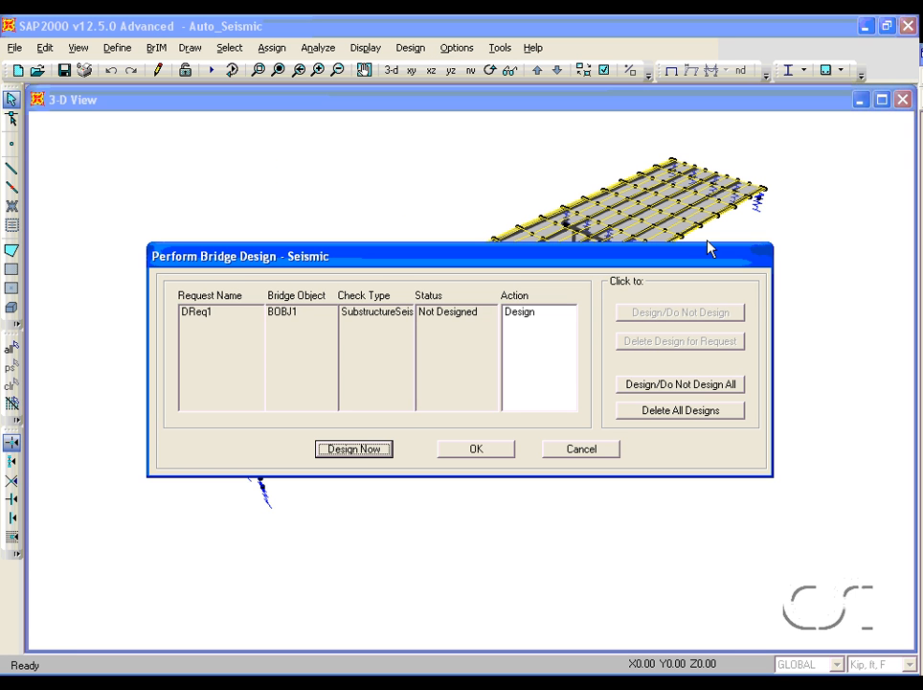
pyautogui.click(354, 449)
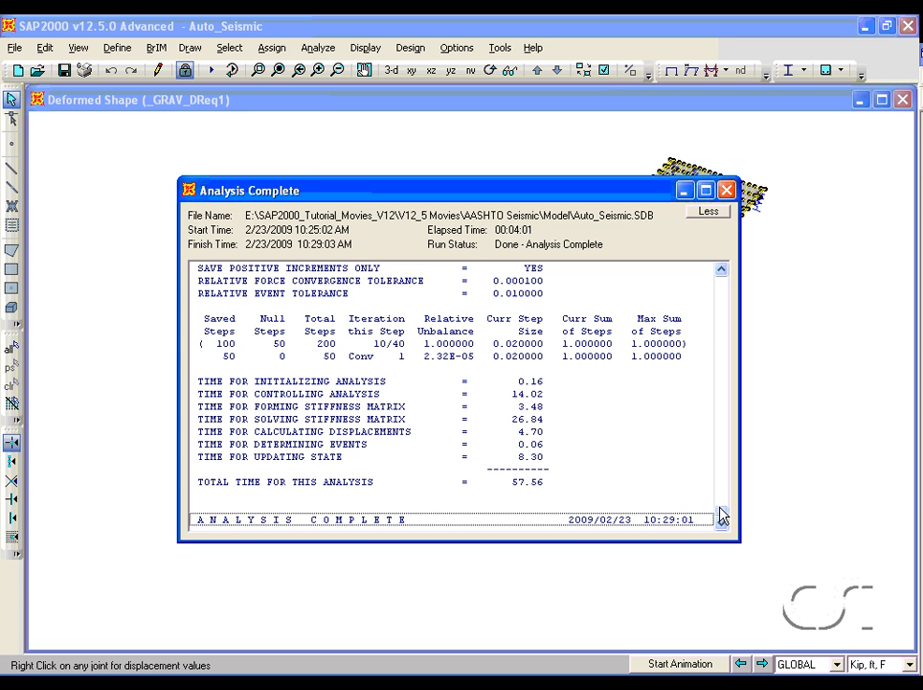
# - Scroll through the analysis log to examine the analysis cases run, then close it
pyautogui.moveTo(723, 518); pyautogui.dragTo(719, 287)
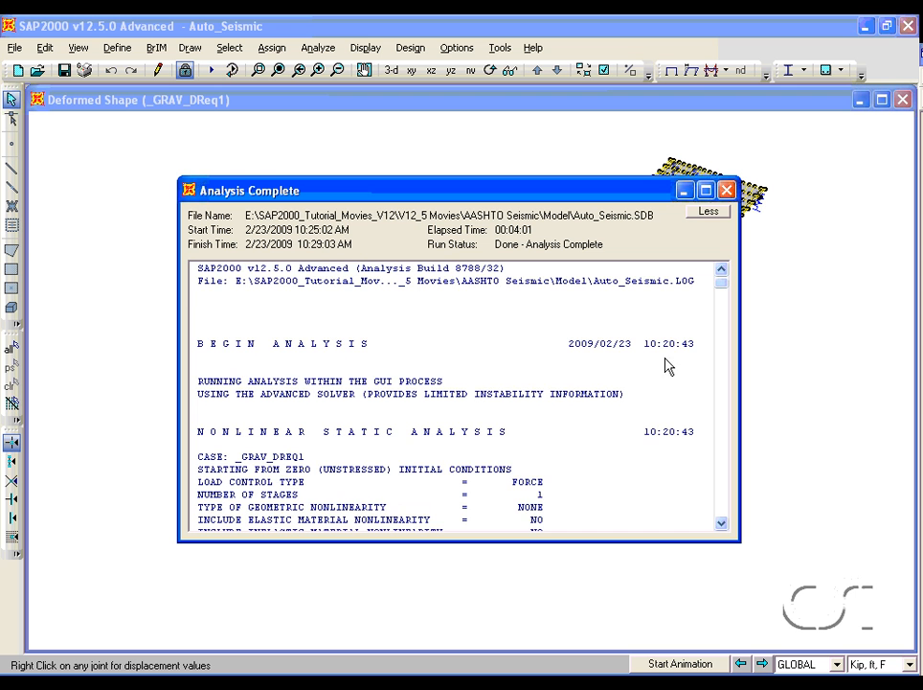
pyautogui.scroll(-2, 682, 472)
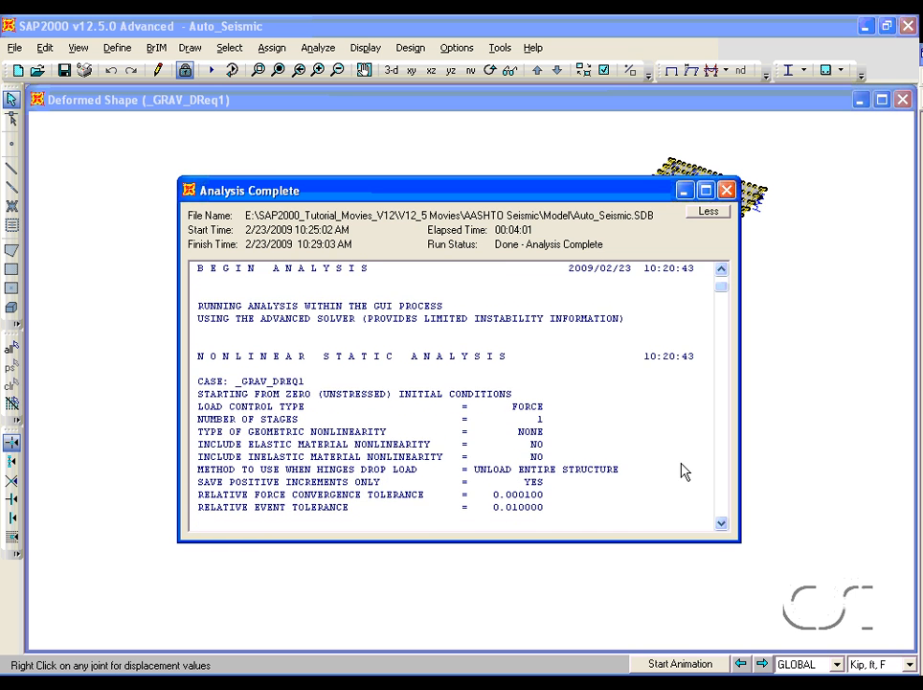
pyautogui.scroll(-1, 682, 472)
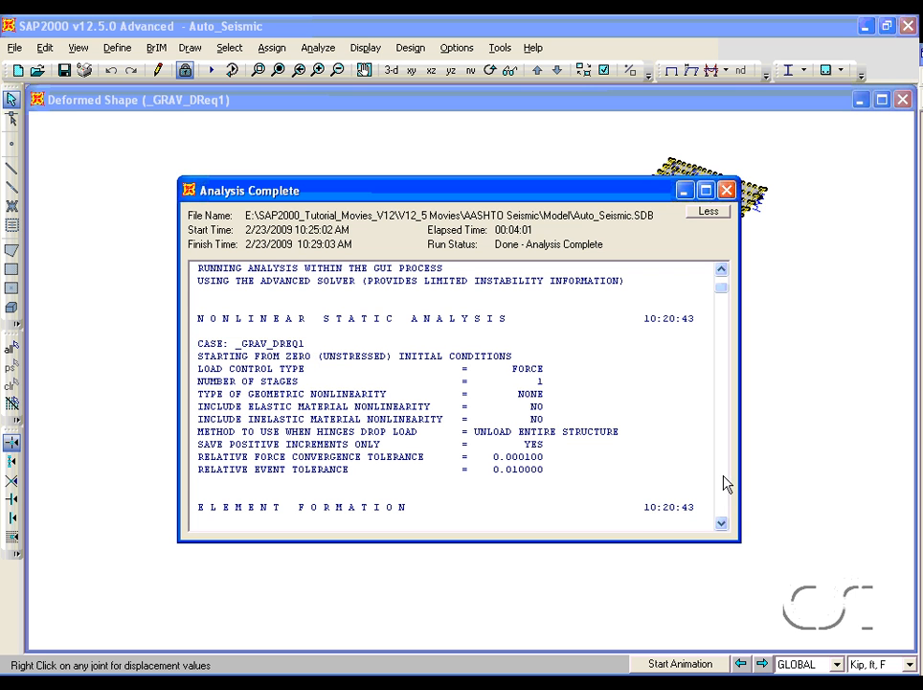
pyautogui.click(722, 524)
pyautogui.moveTo(721, 524); pyautogui.dragTo(721, 528)
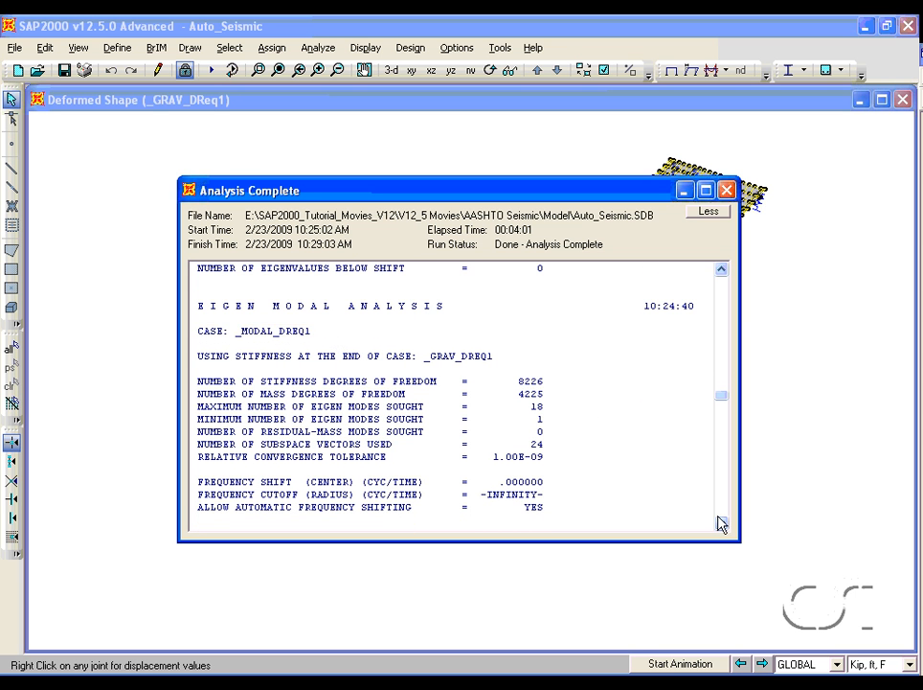
pyautogui.moveTo(722, 526); pyautogui.dragTo(721, 526)
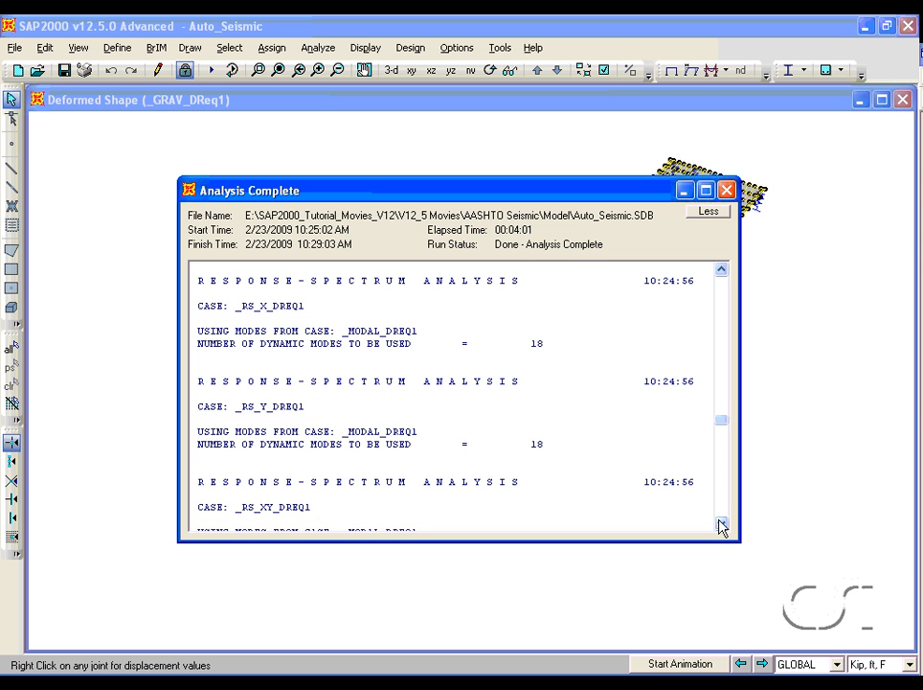
pyautogui.moveTo(721, 526); pyautogui.dragTo(721, 526)
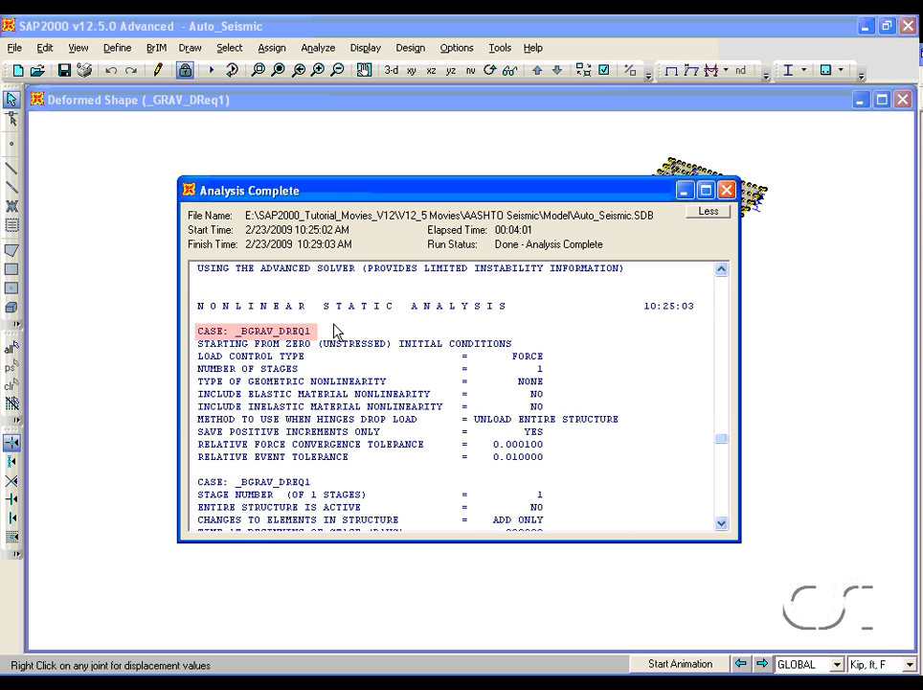
pyautogui.click(722, 523)
pyautogui.moveTo(722, 524); pyautogui.dragTo(722, 523)
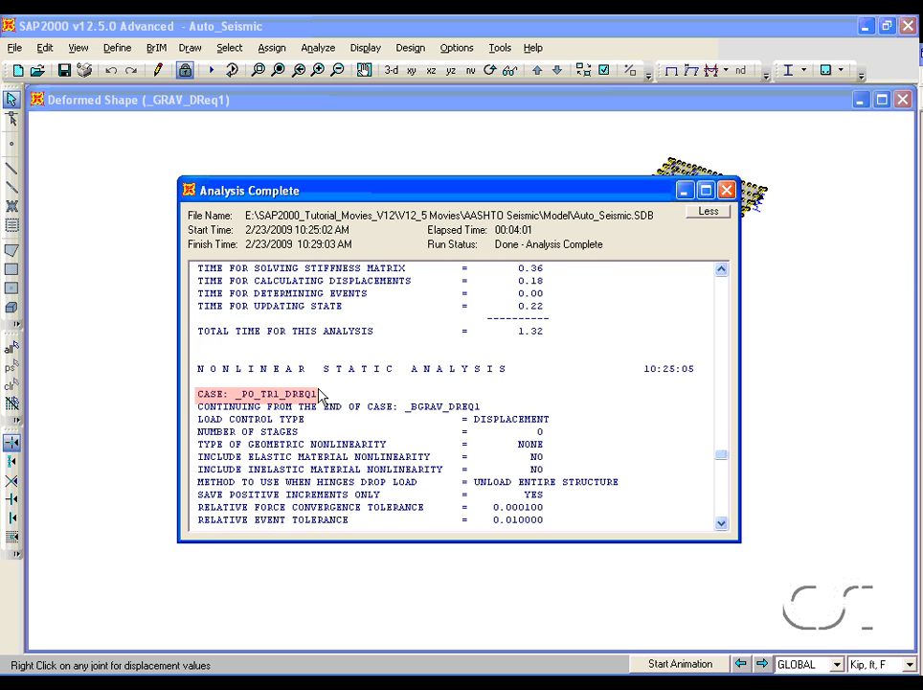
pyautogui.click(722, 523)
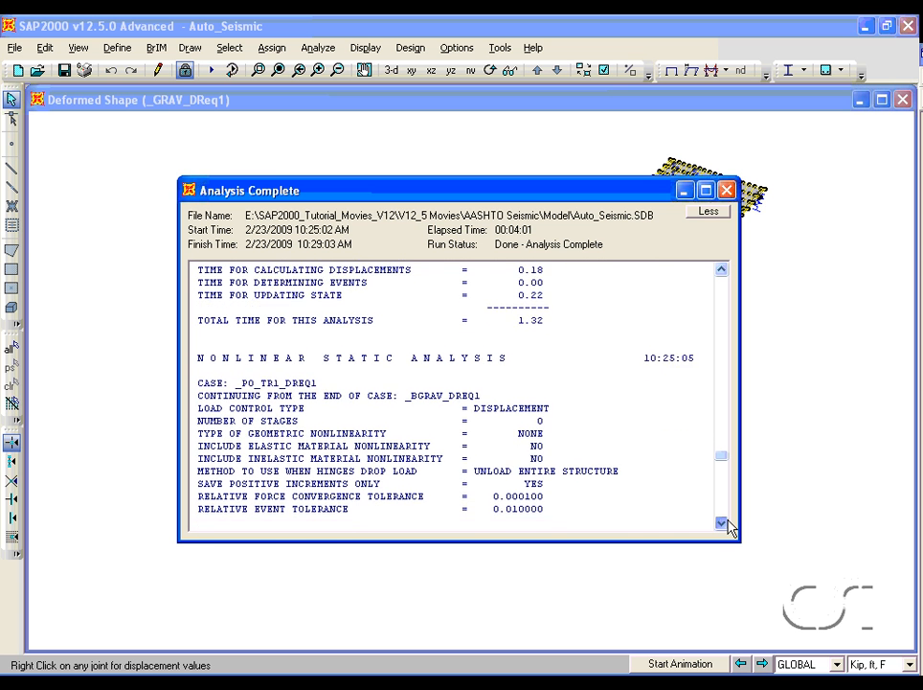
pyautogui.moveTo(722, 523); pyautogui.dragTo(722, 523)
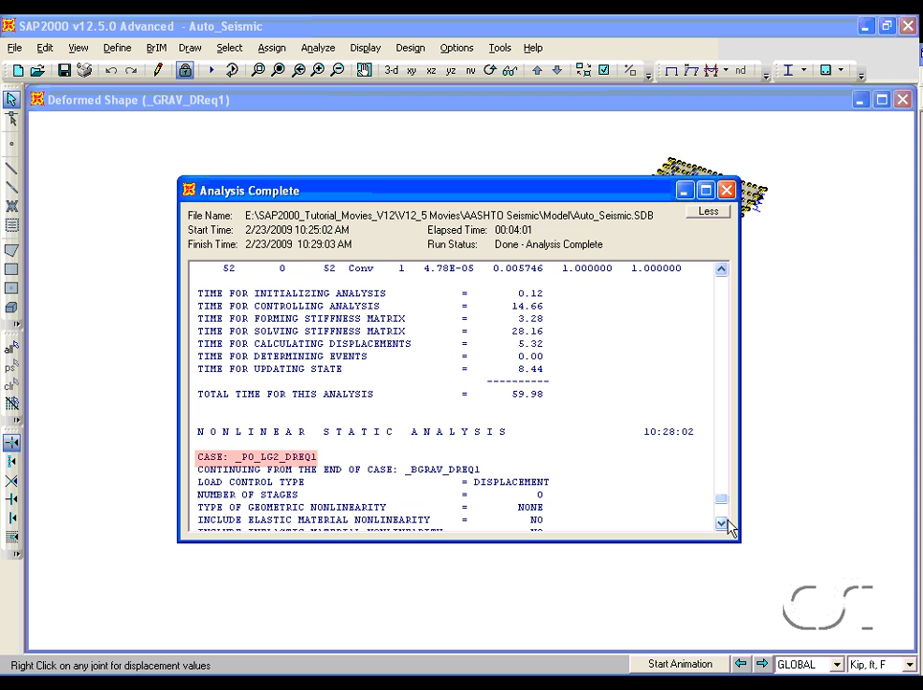
pyautogui.moveTo(722, 523); pyautogui.dragTo(724, 523)
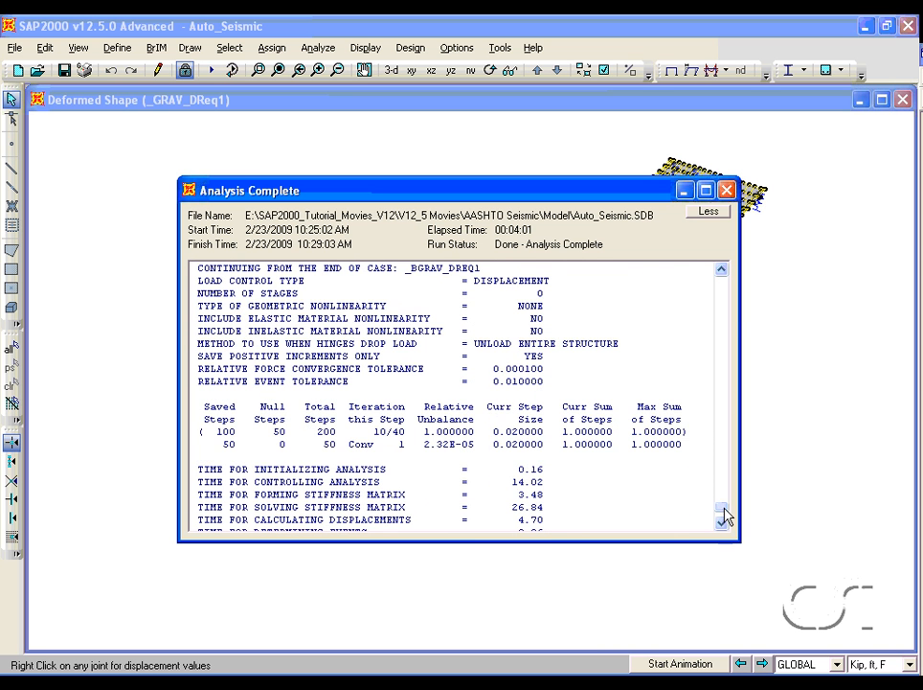
pyautogui.click(727, 191)
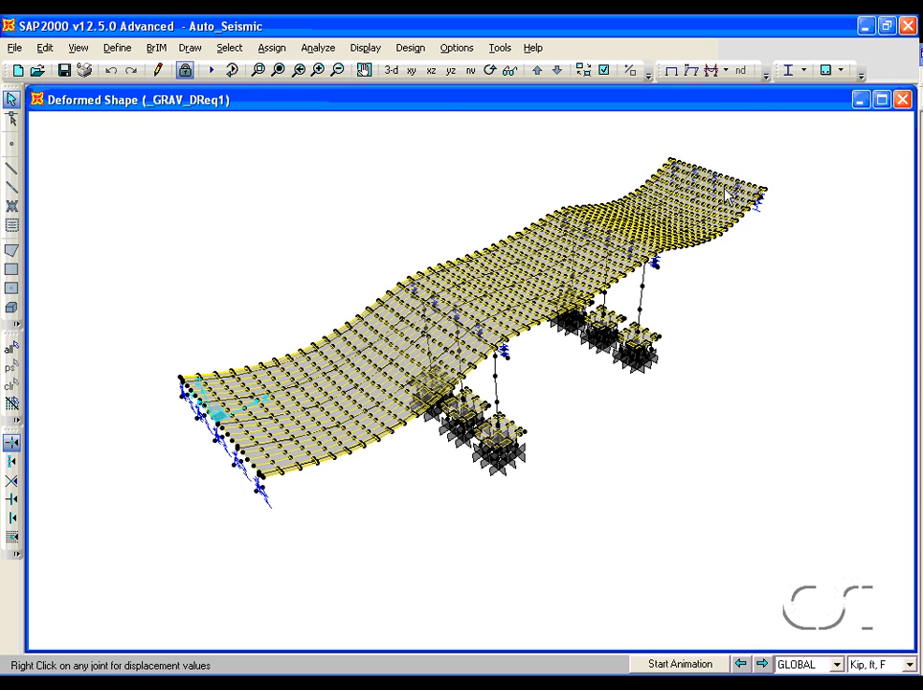
# - Open the _GRAV_DReq1 load case and inspect its staged construction data, then close the load case dialogs
pyautogui.click(115, 48)
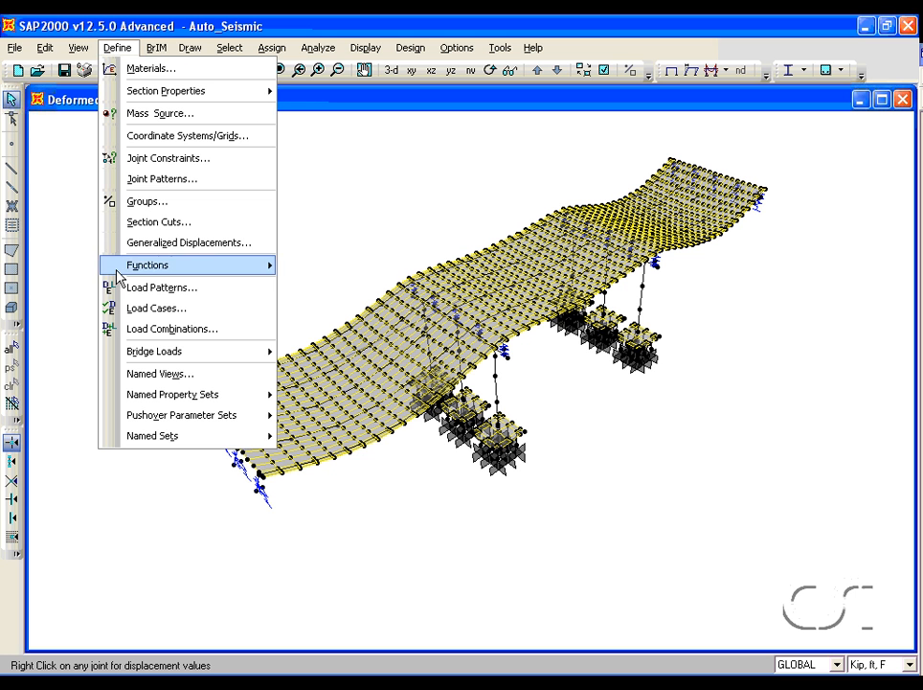
pyautogui.click(153, 309)
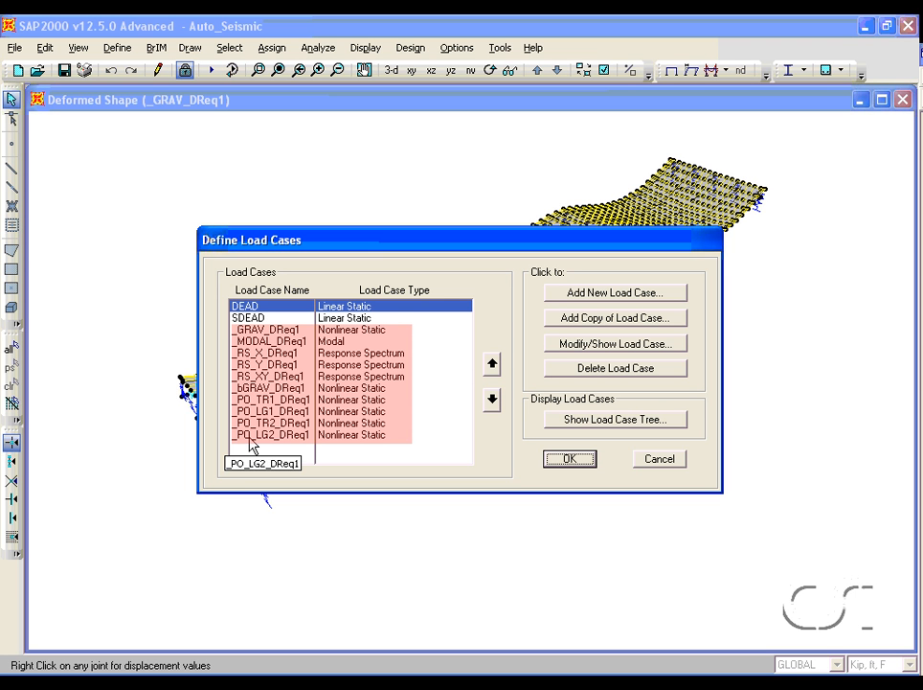
pyautogui.click(346, 329)
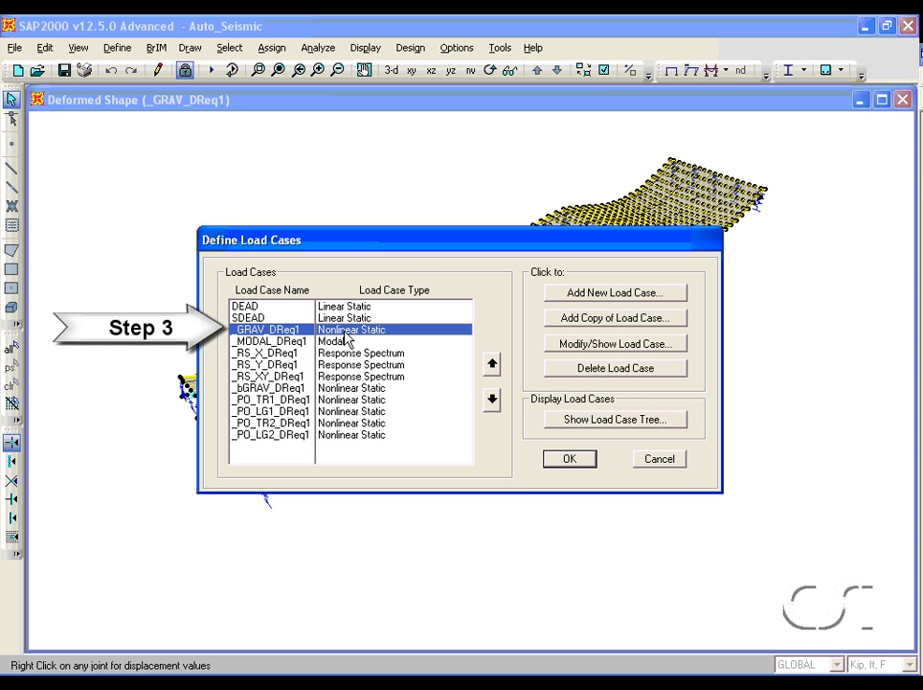
pyautogui.click(572, 345)
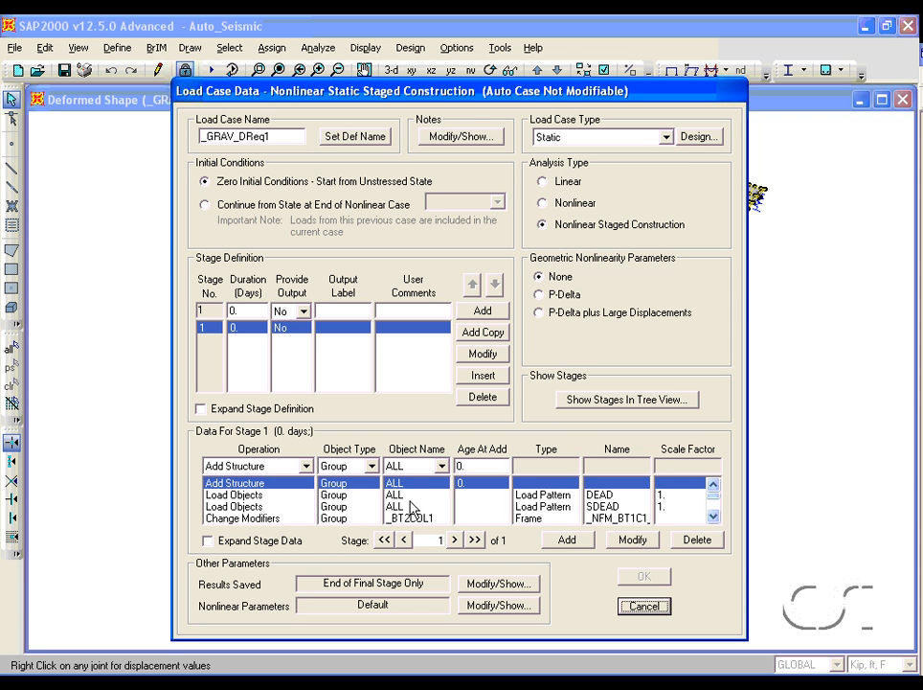
pyautogui.click(714, 516)
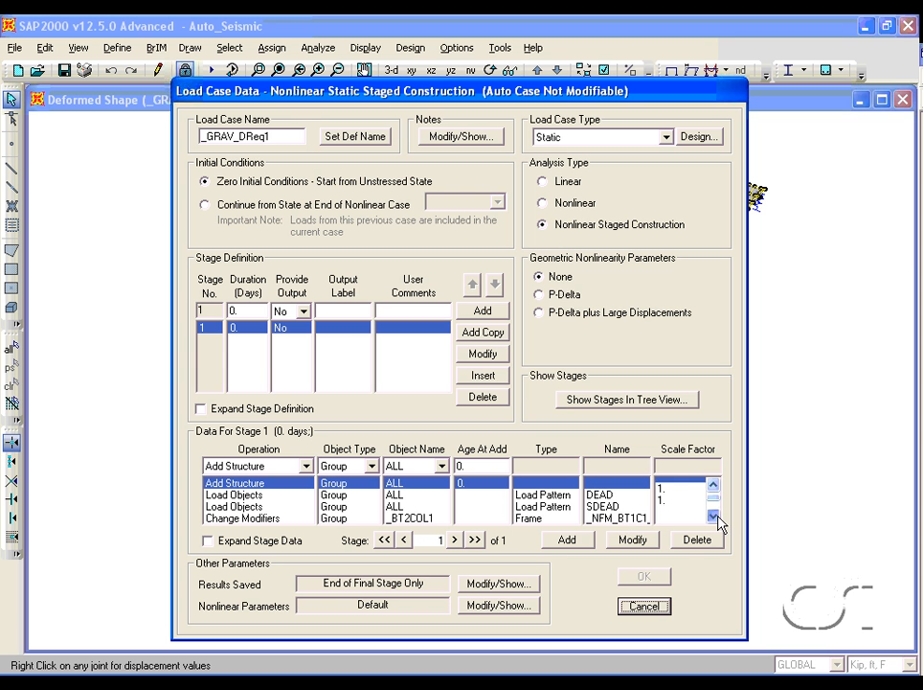
pyautogui.click(713, 516)
pyautogui.click(713, 517)
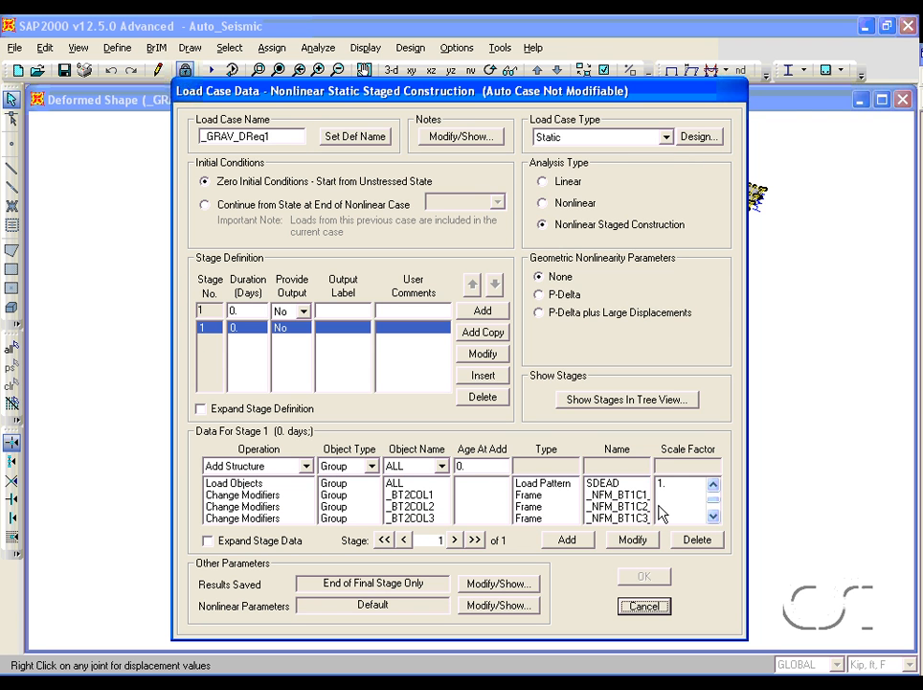
pyautogui.click(412, 494)
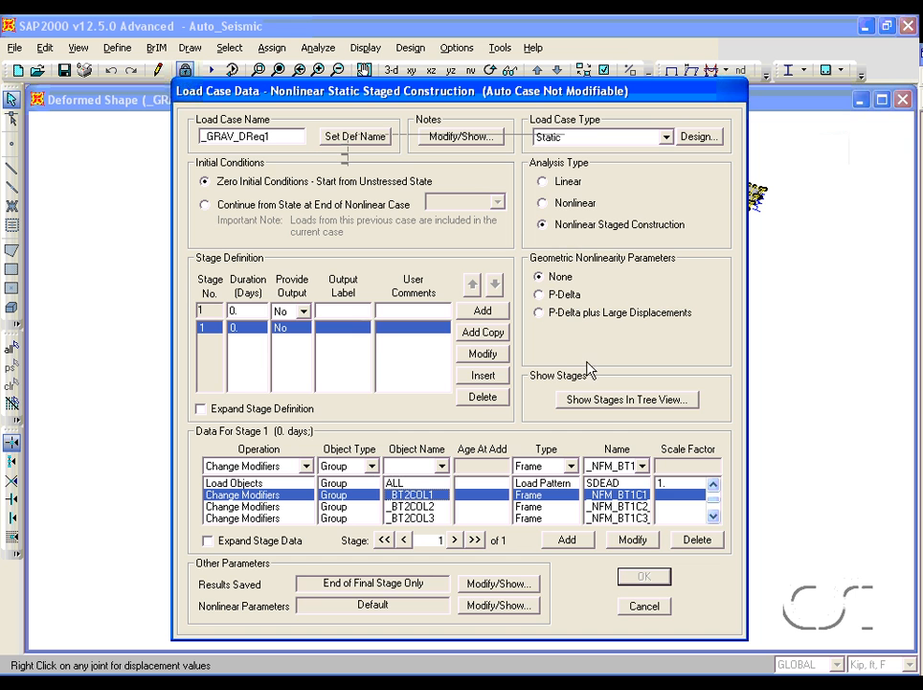
pyautogui.click(640, 607)
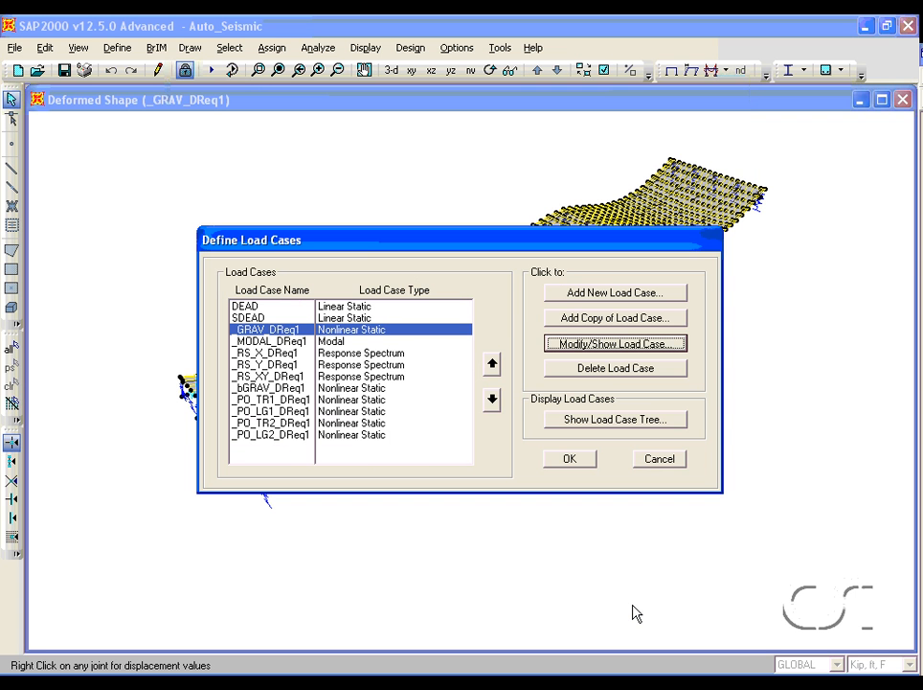
pyautogui.click(652, 461)
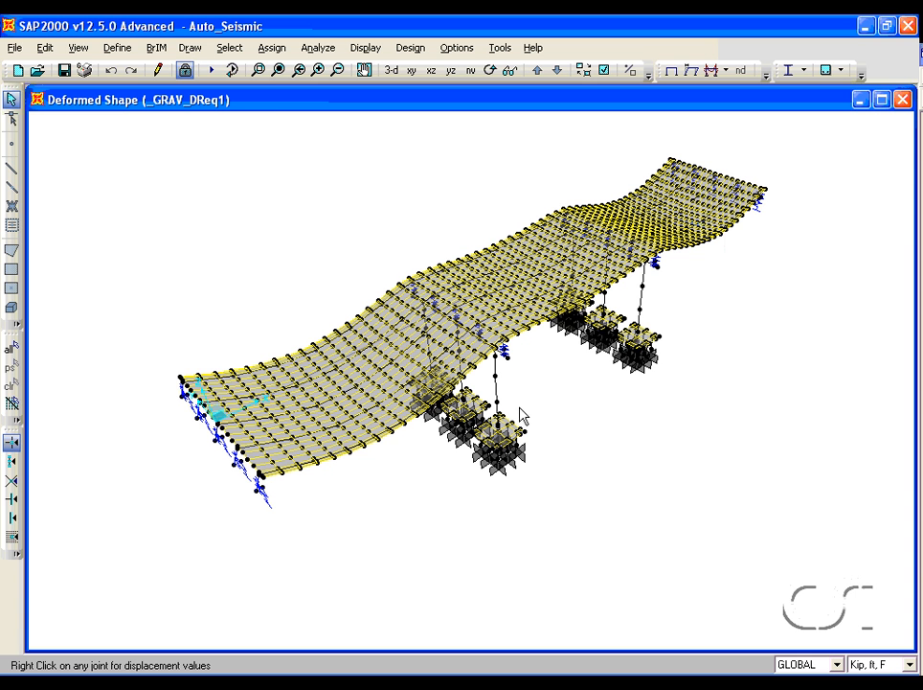
# - Inspect the automatically generated frame property modifiers, such as _NFM_BT1C3_DReq1, and close them without changes
pyautogui.click(127, 51)
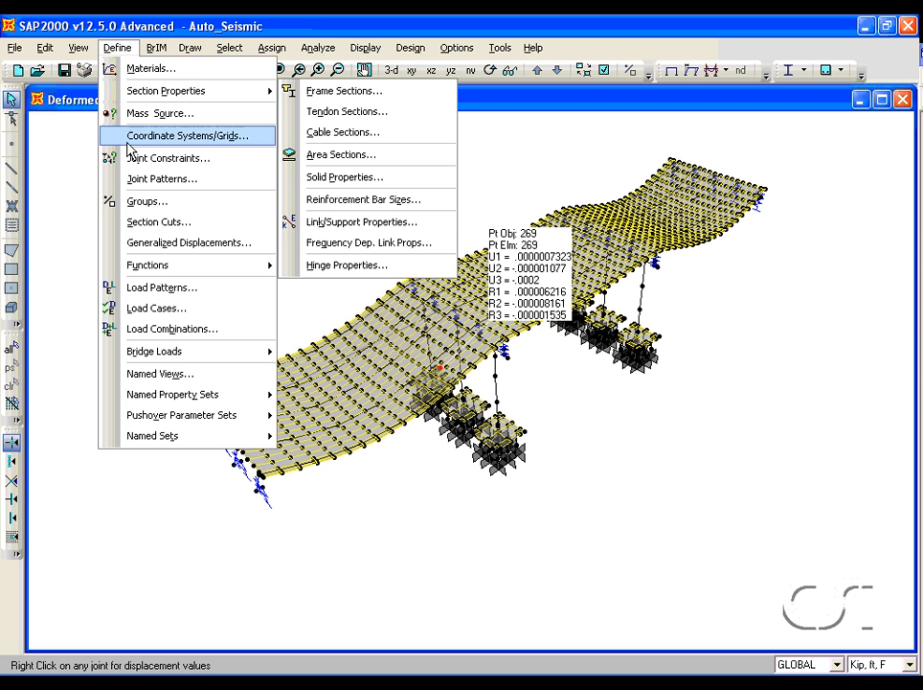
pyautogui.moveTo(158, 391)
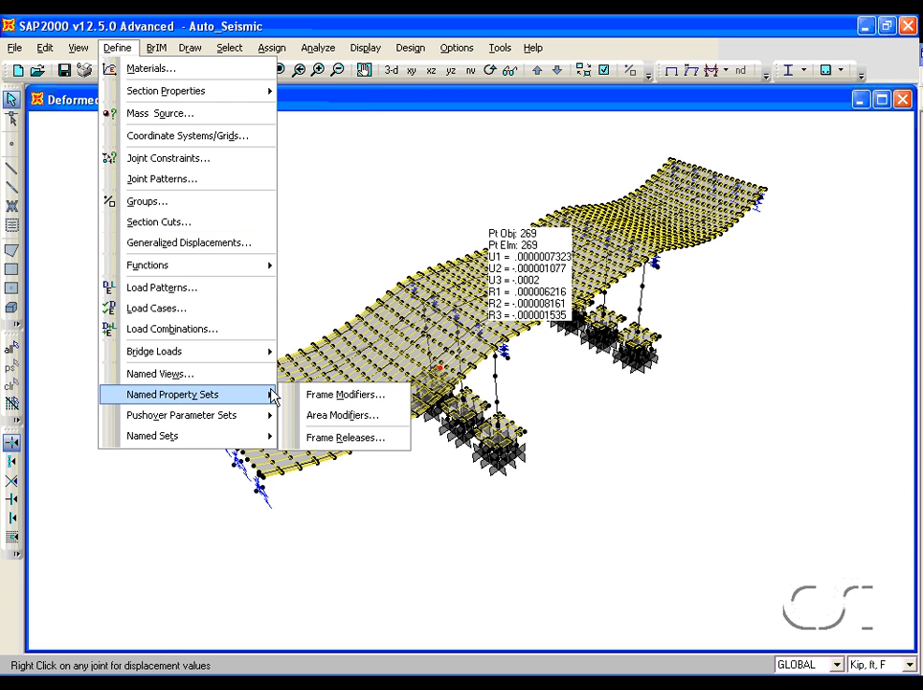
pyautogui.click(325, 394)
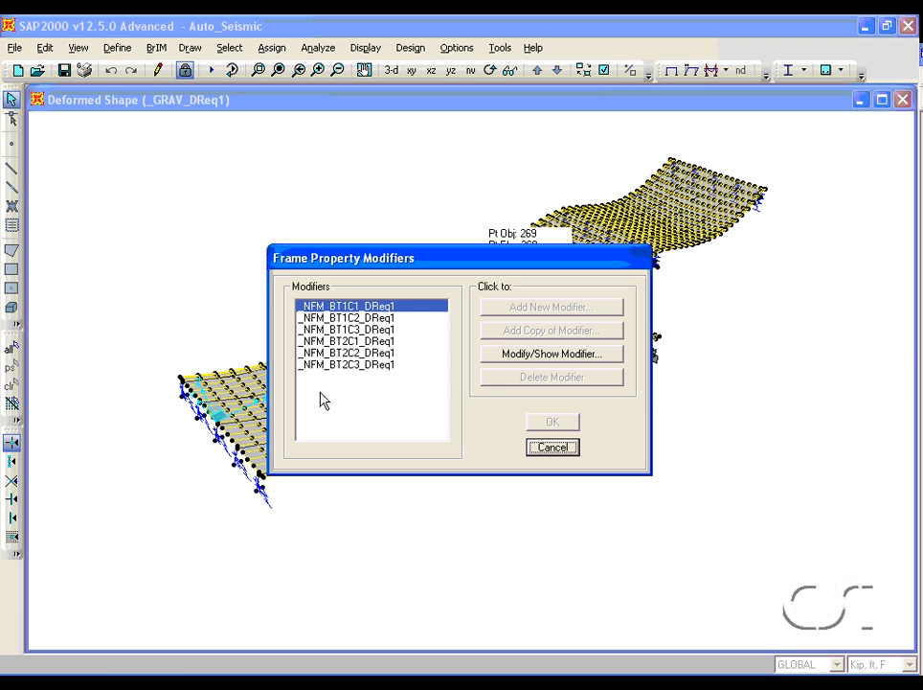
pyautogui.click(367, 330)
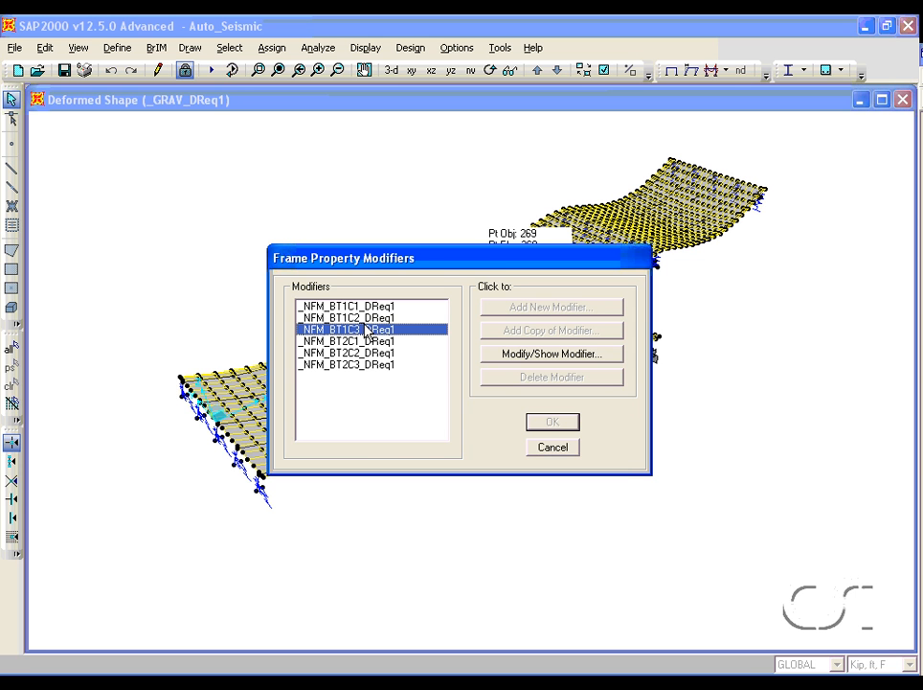
pyautogui.click(507, 356)
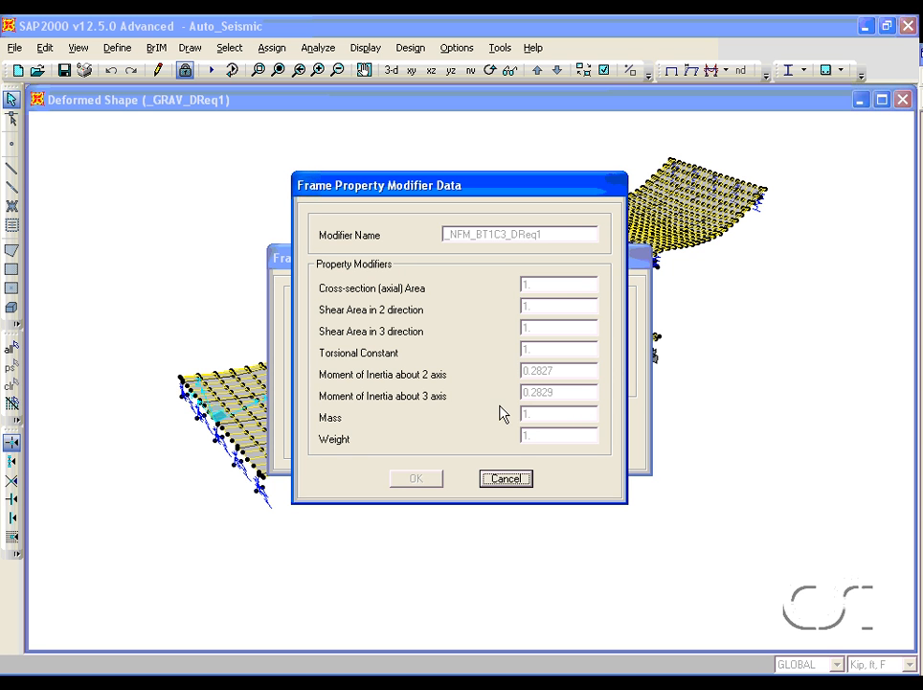
pyautogui.click(505, 479)
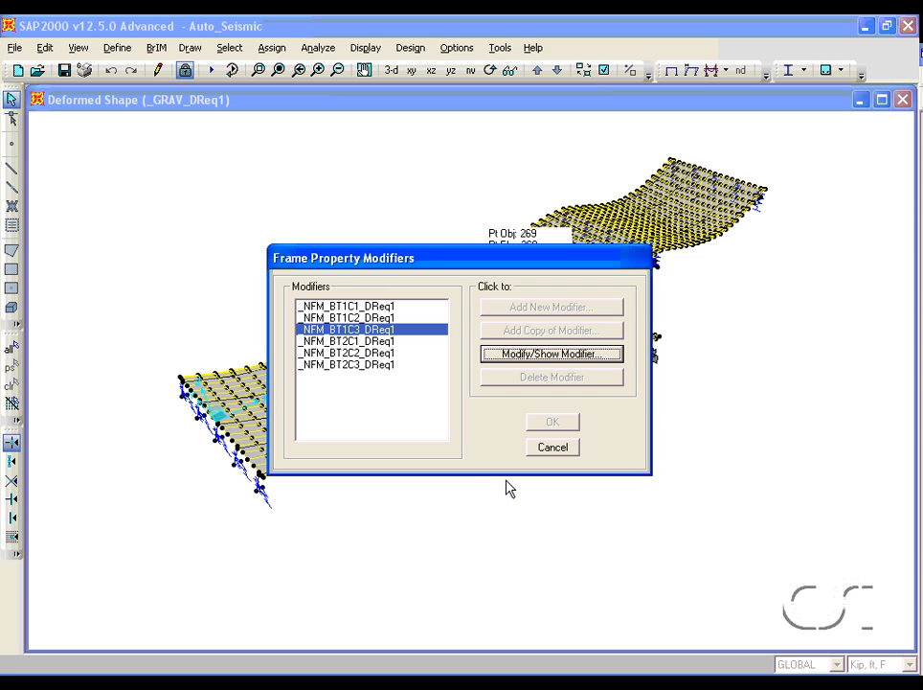
pyautogui.click(550, 450)
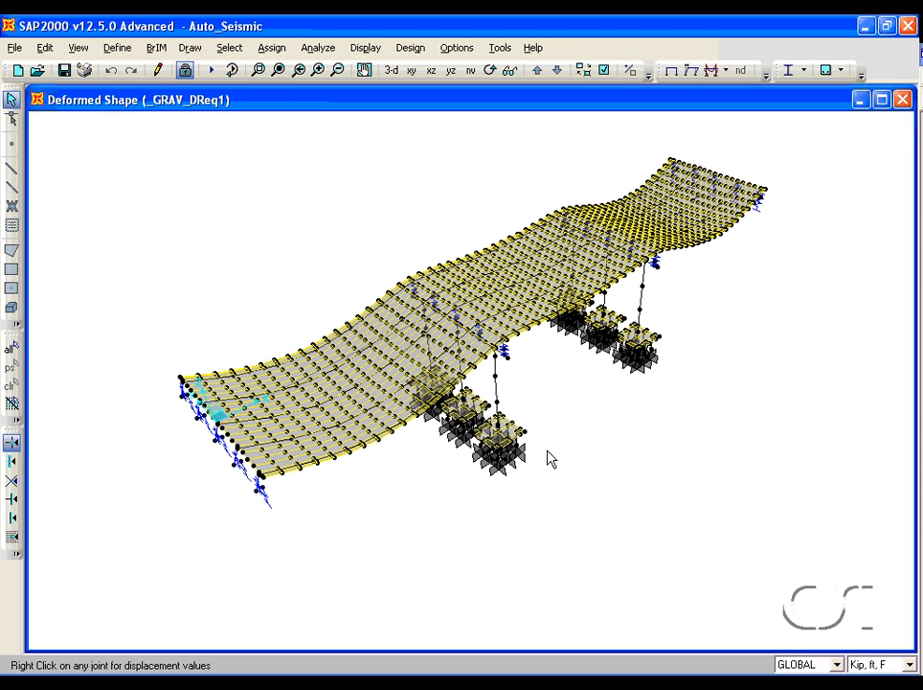
# - Review the settings of the _MODAL_DReq1 modal load case and close the load case dialogs
pyautogui.click(113, 48)
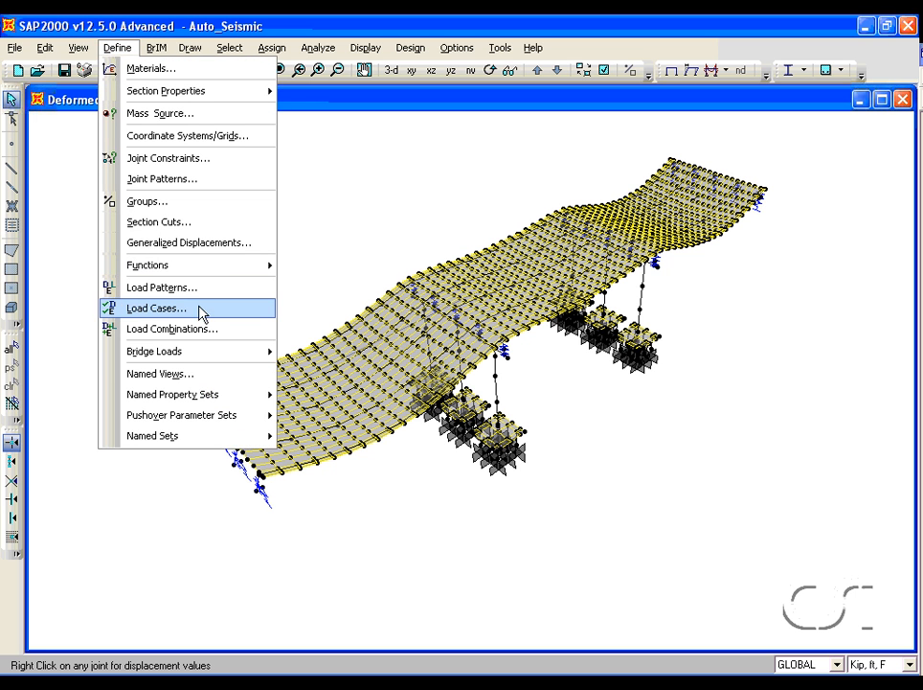
pyautogui.click(169, 308)
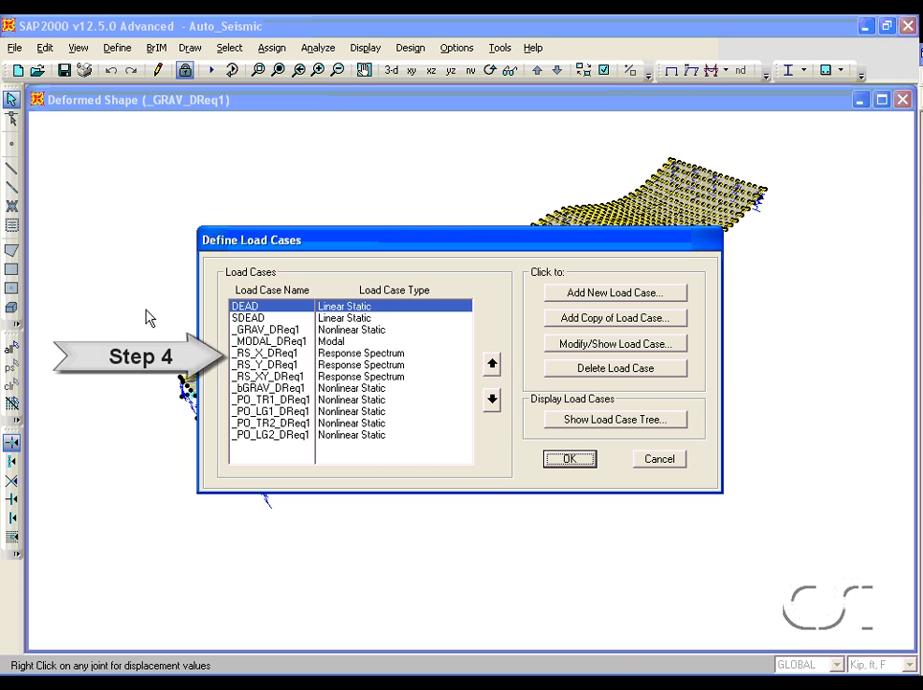
pyautogui.click(336, 342)
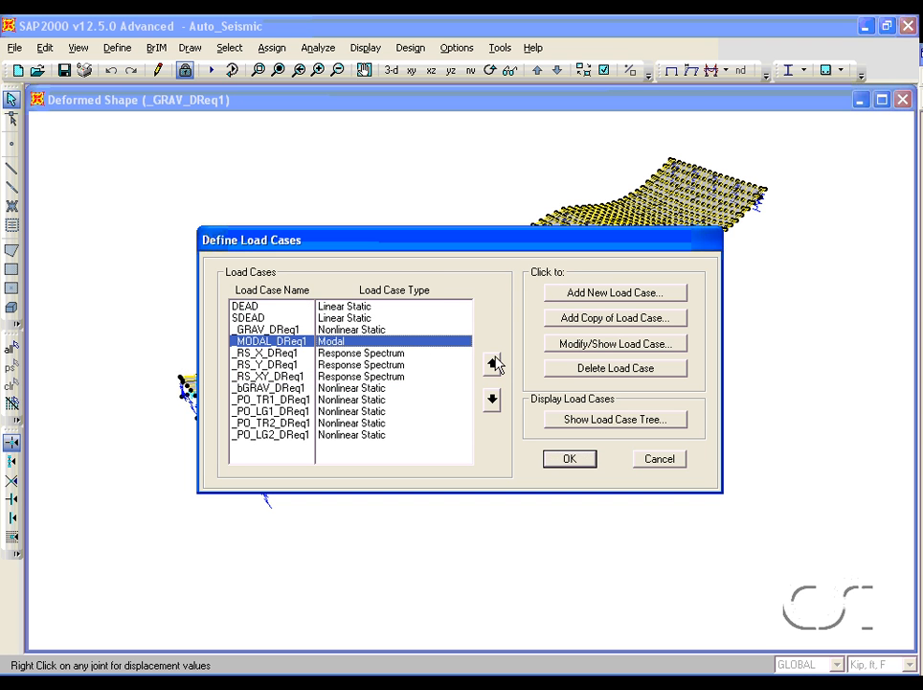
pyautogui.click(564, 351)
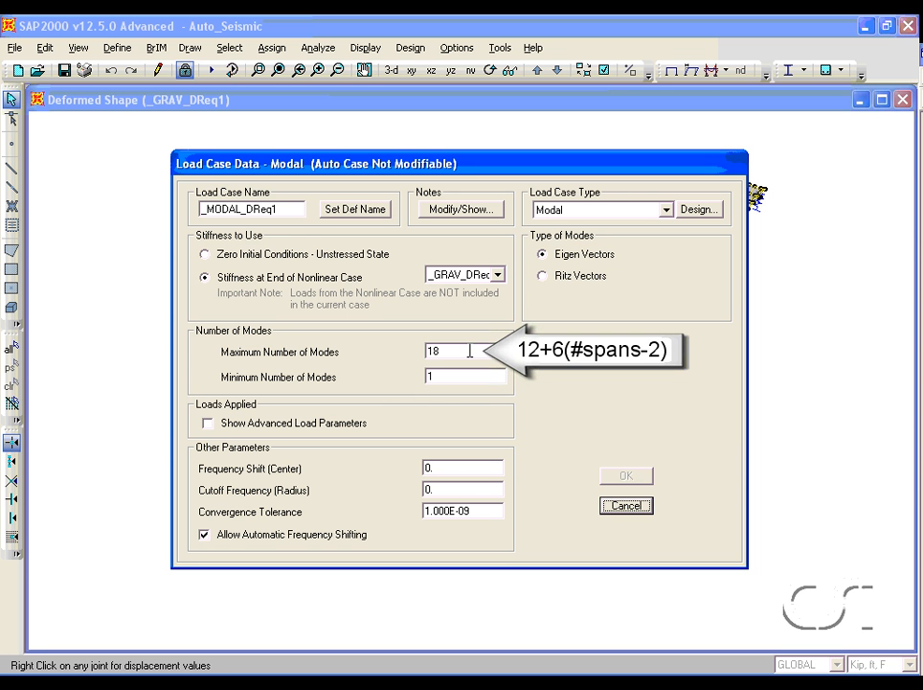
pyautogui.click(632, 512)
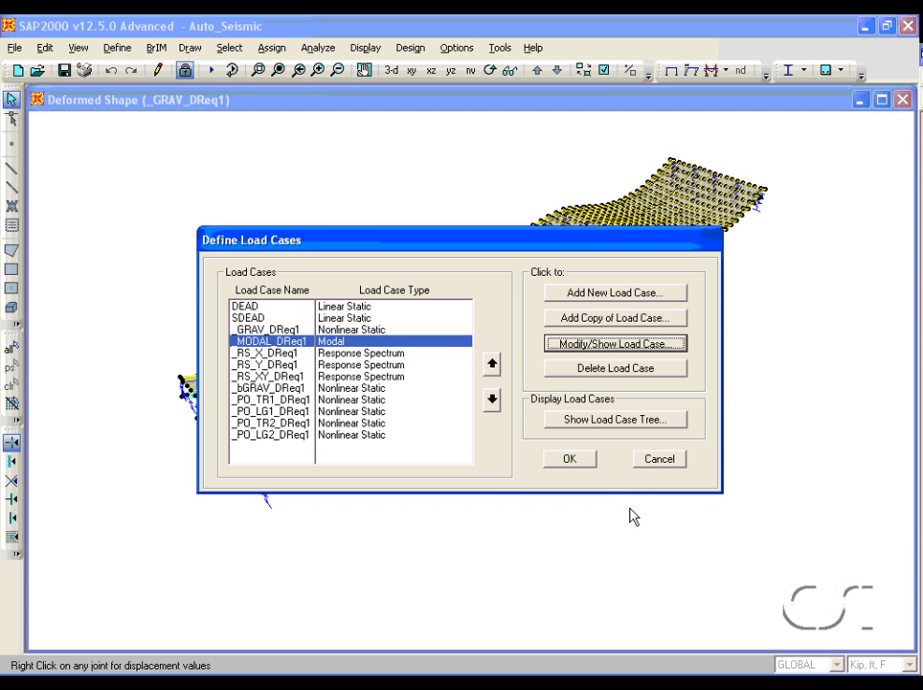
pyautogui.click(645, 463)
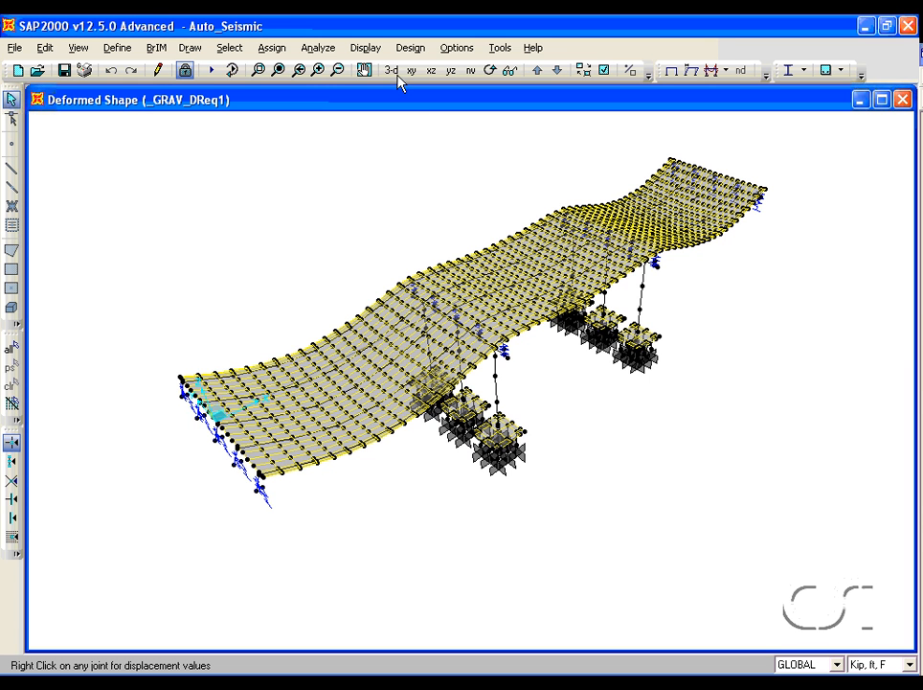
# - Tile the display into two vertical windows and make the new 3-D view window active
pyautogui.click(450, 48)
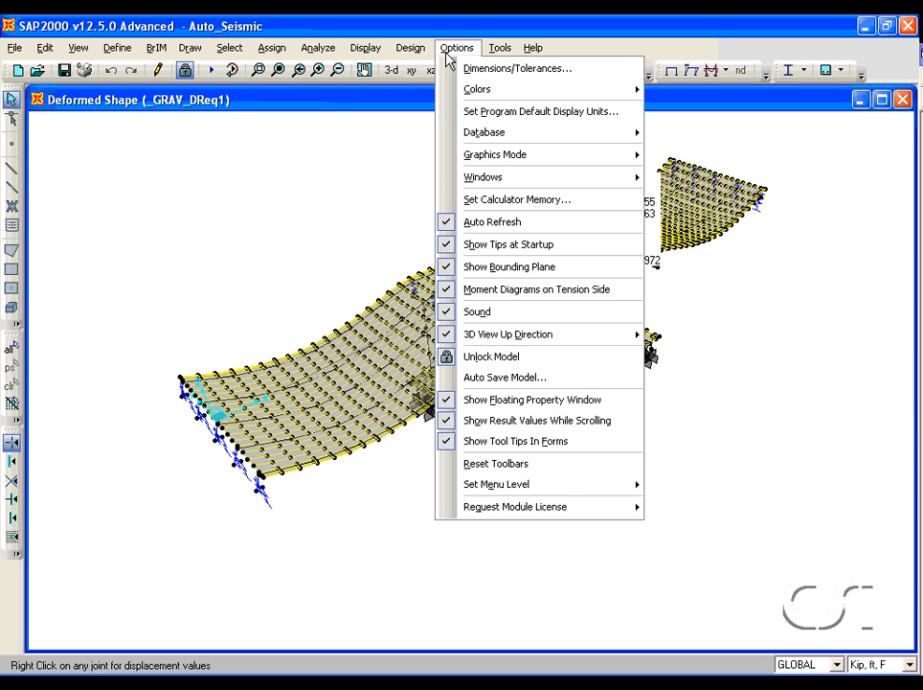
pyautogui.moveTo(497, 182)
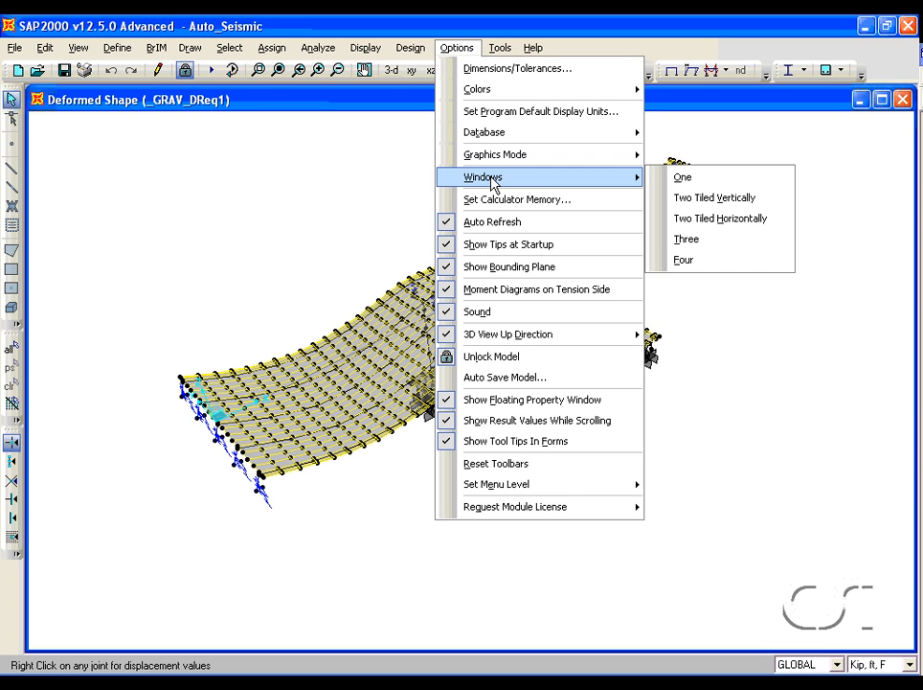
pyautogui.click(670, 197)
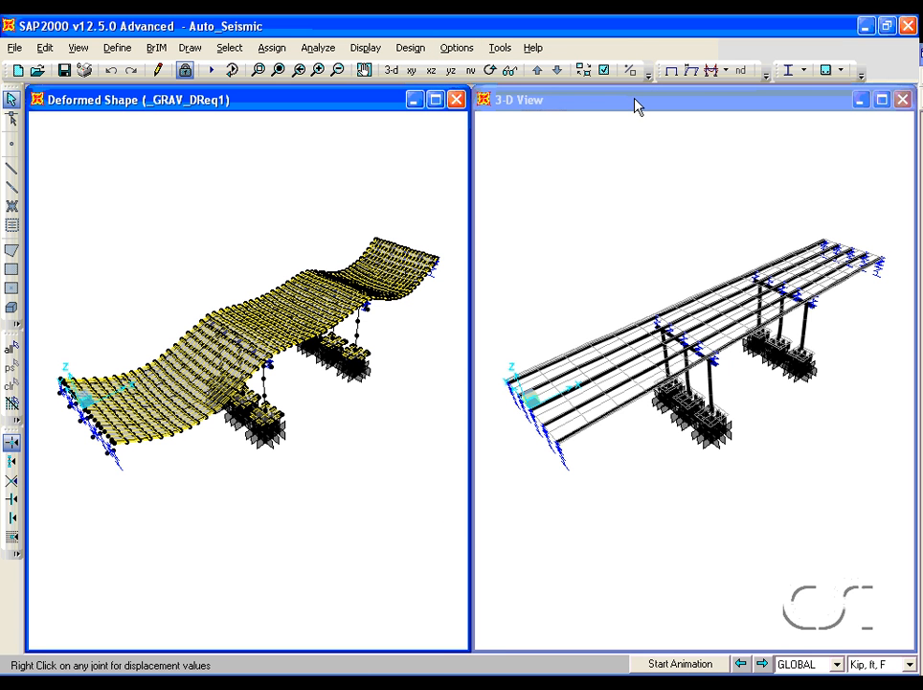
pyautogui.click(637, 105)
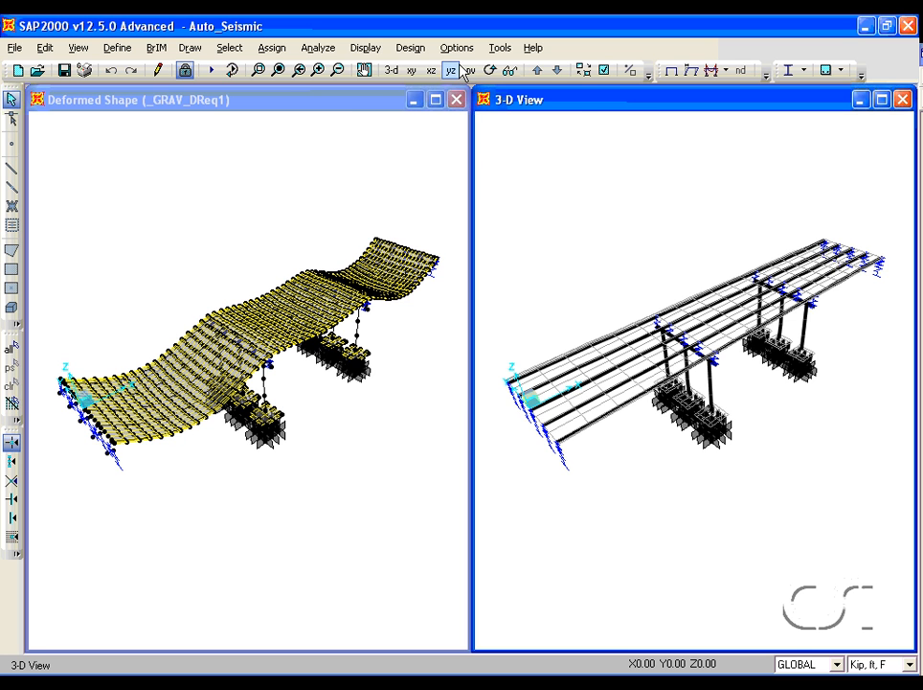
# - Display the deformed shape for the _MODAL_DReq1 case in the second window
pyautogui.click(368, 50)
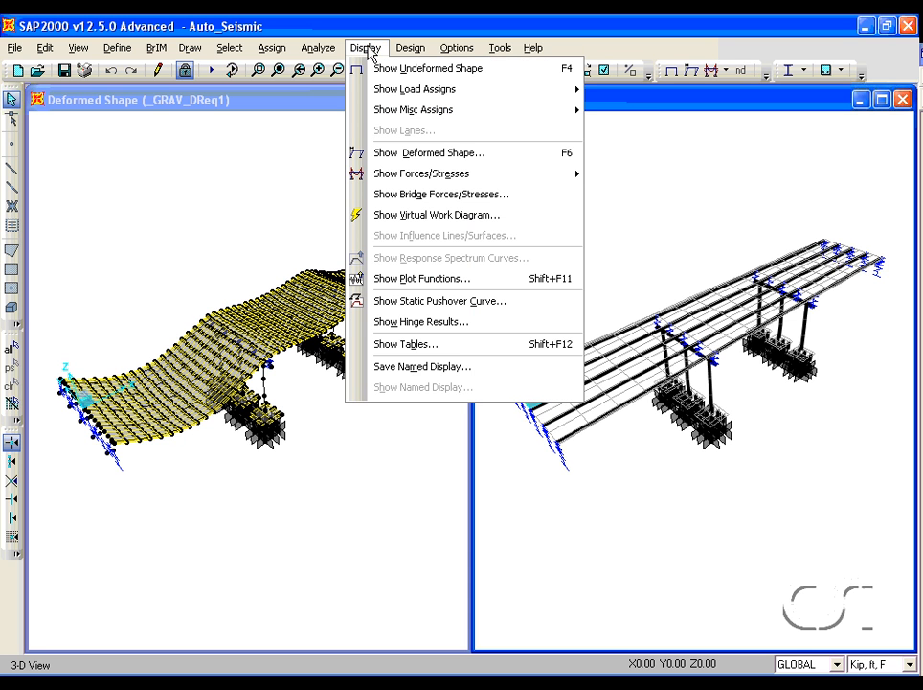
pyautogui.click(394, 152)
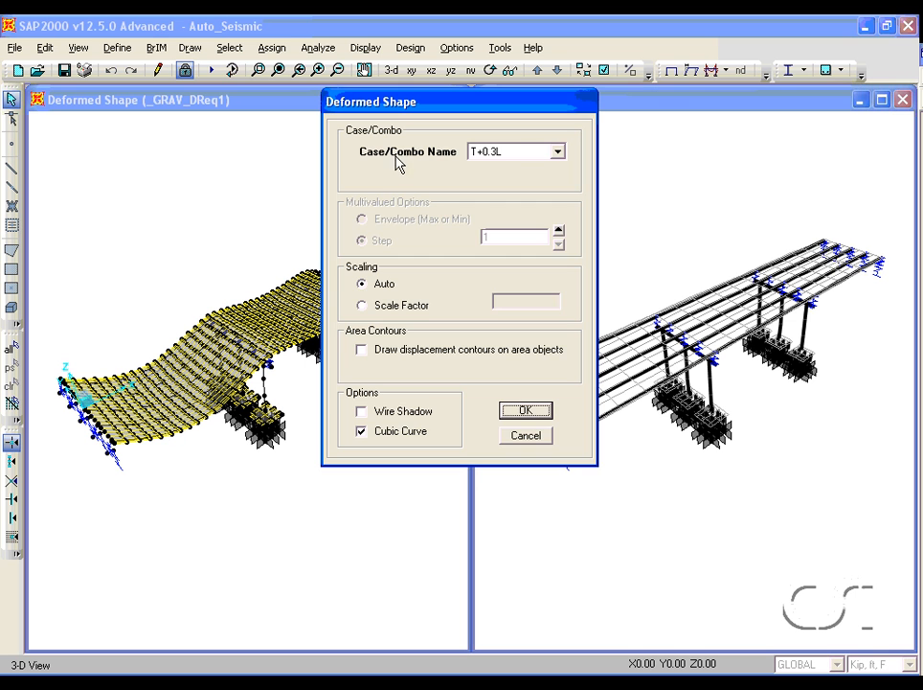
pyautogui.click(487, 154)
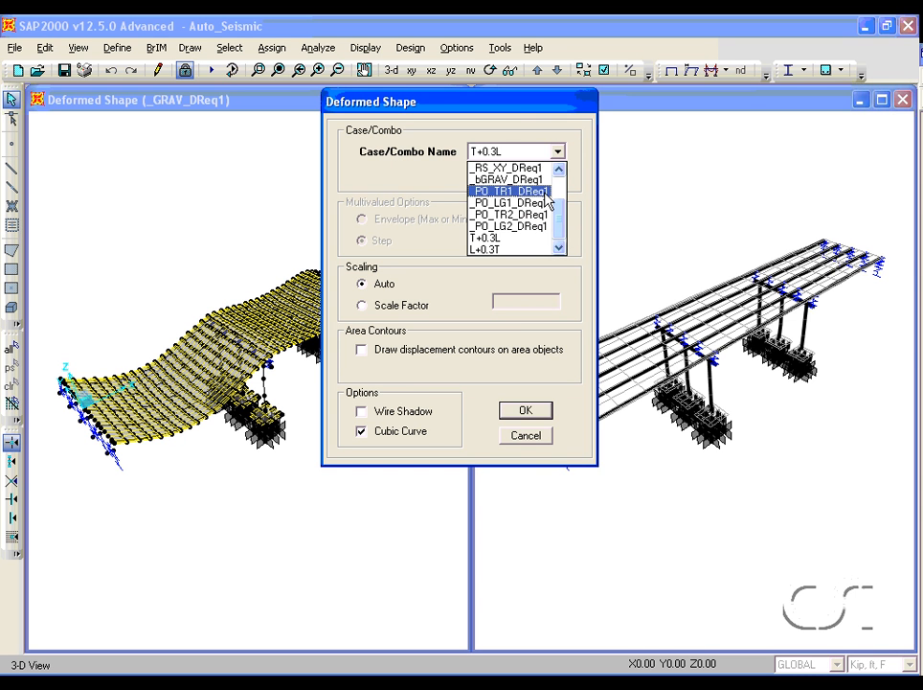
pyautogui.moveTo(560, 223); pyautogui.dragTo(559, 179)
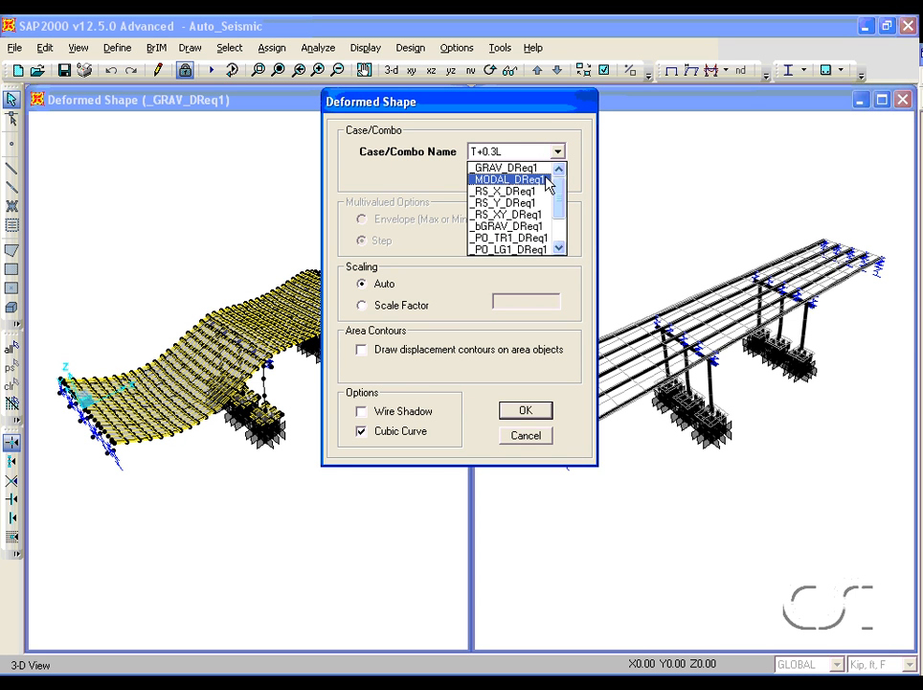
pyautogui.click(551, 178)
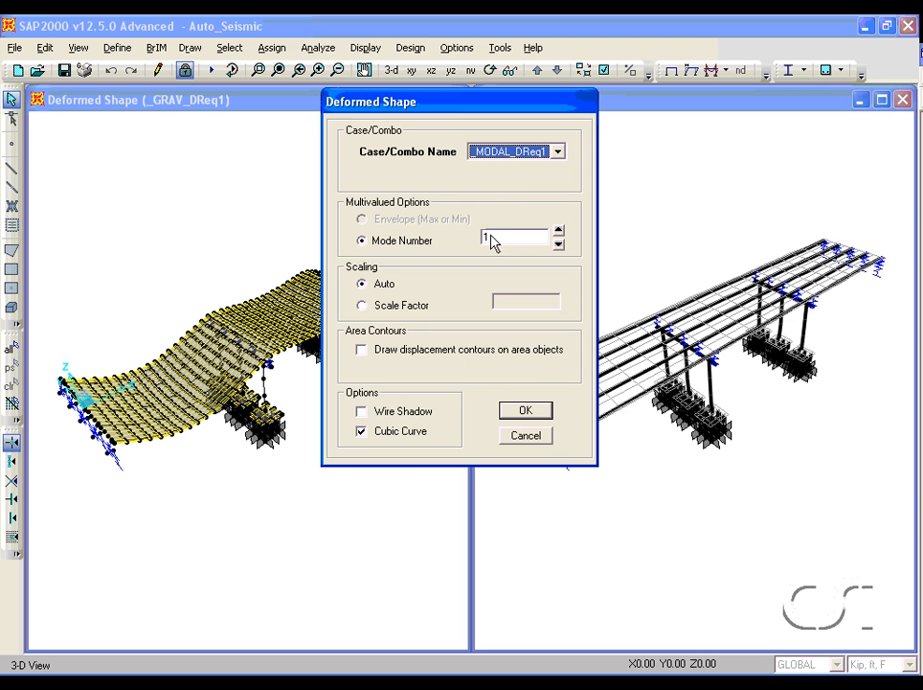
pyautogui.click(520, 409)
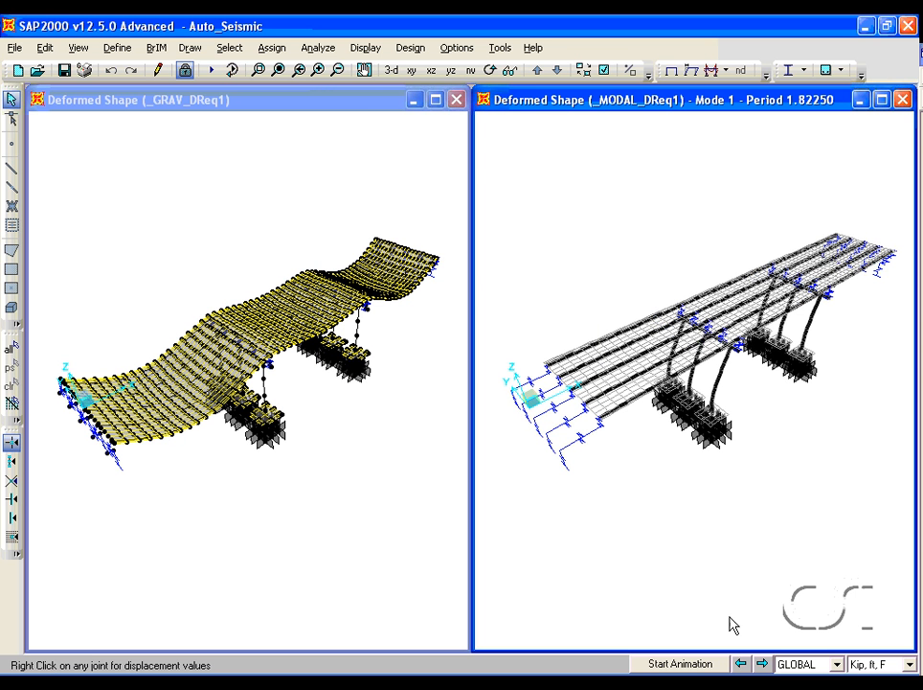
# - Step through the next mode shapes of the _MODAL_DReq1 case
pyautogui.click(763, 663)
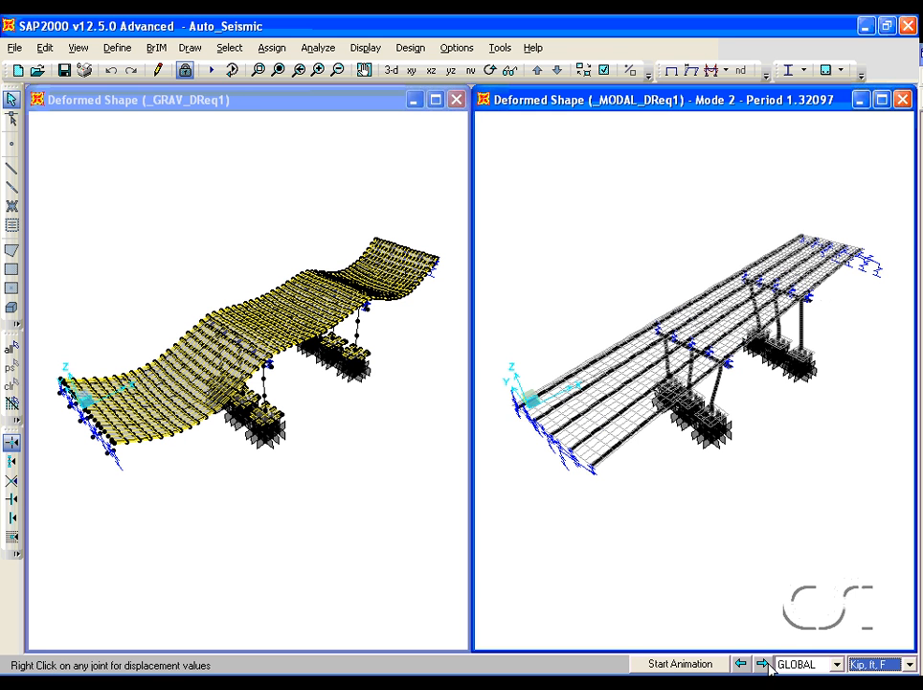
pyautogui.click(765, 664)
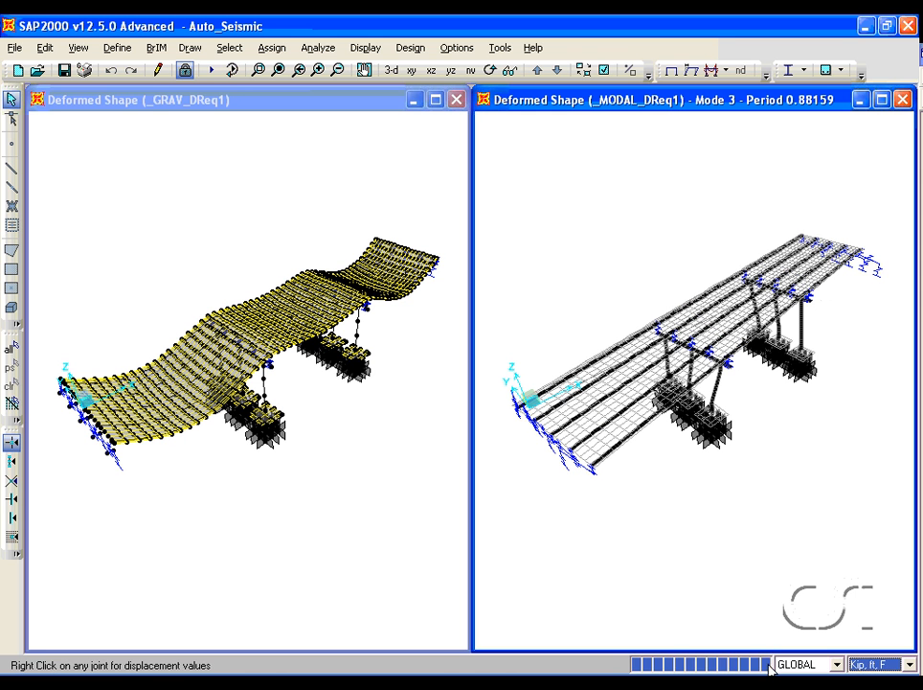
pyautogui.click(763, 663)
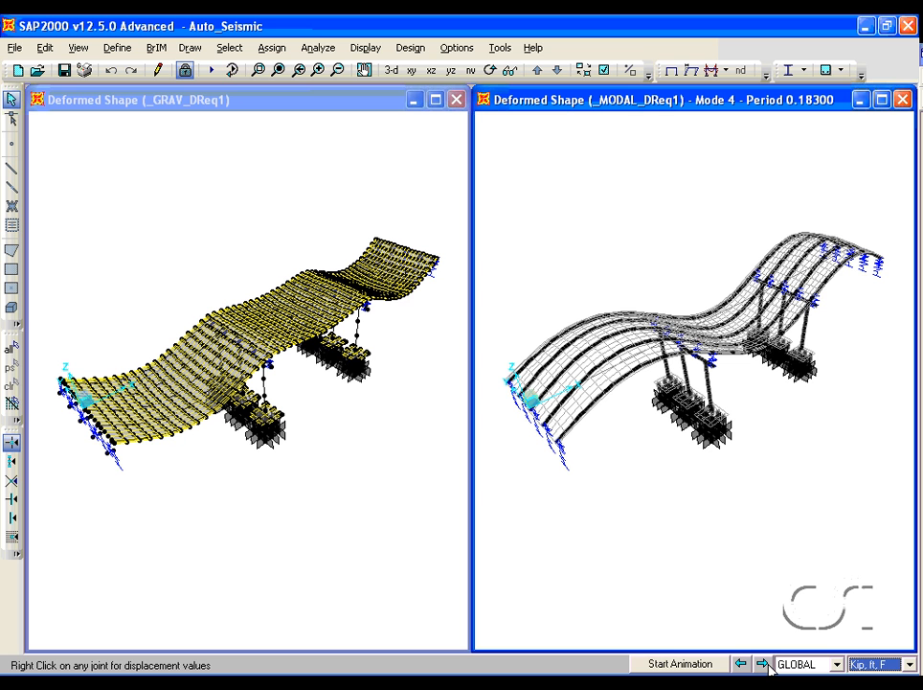
# - Show mode 5 of the modal case and review the settings of the _RS_X_DReq1 response spectrum load case
pyautogui.click(765, 664)
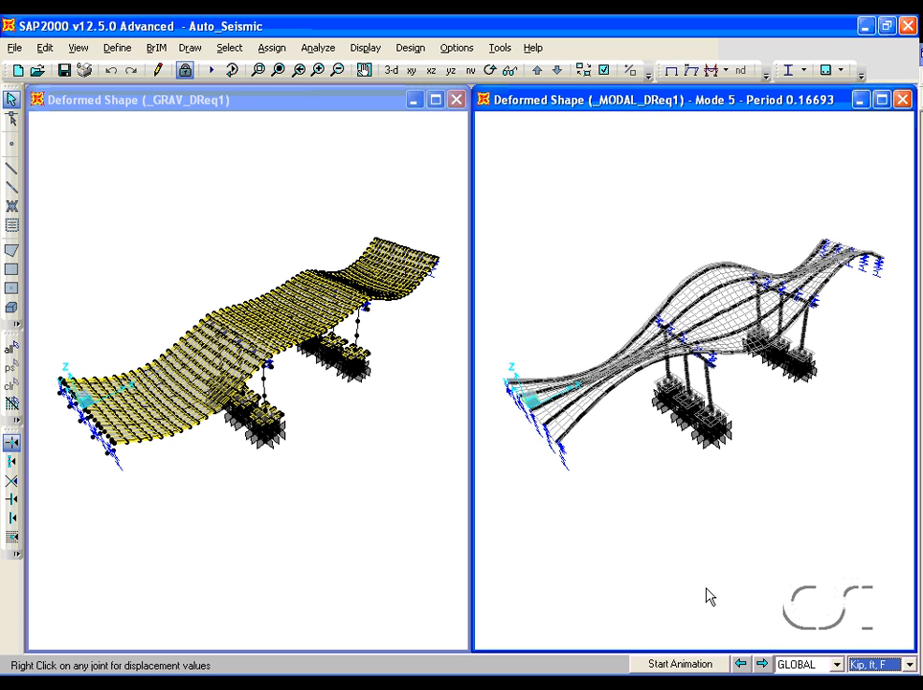
pyautogui.click(115, 48)
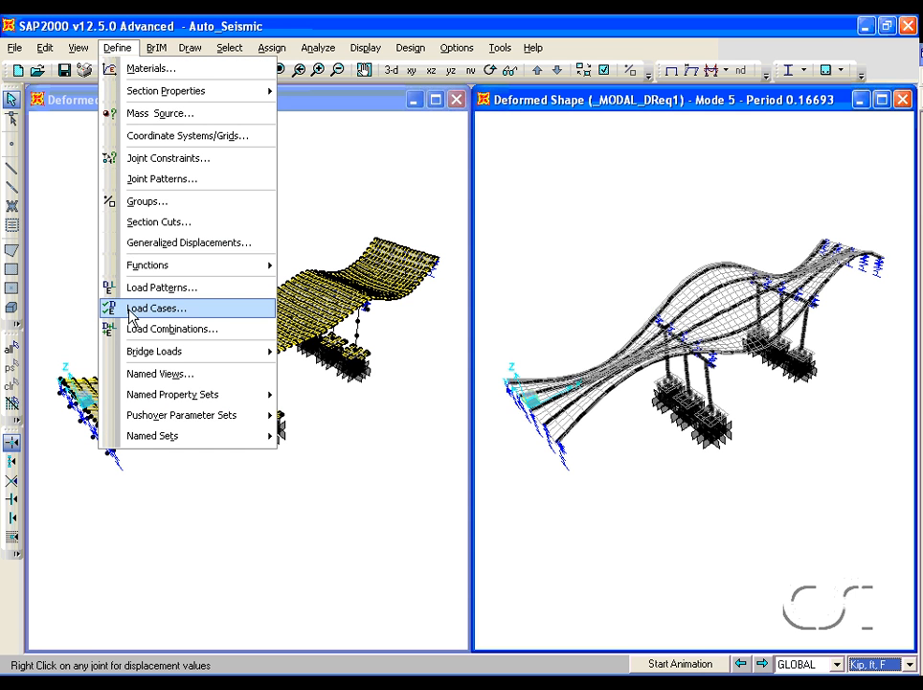
pyautogui.click(188, 311)
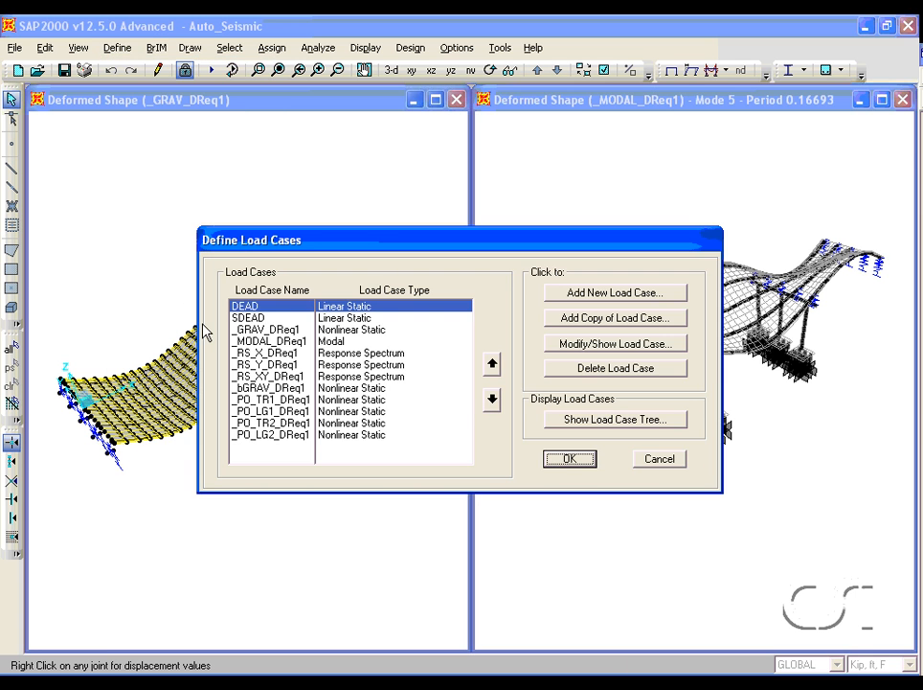
pyautogui.click(349, 352)
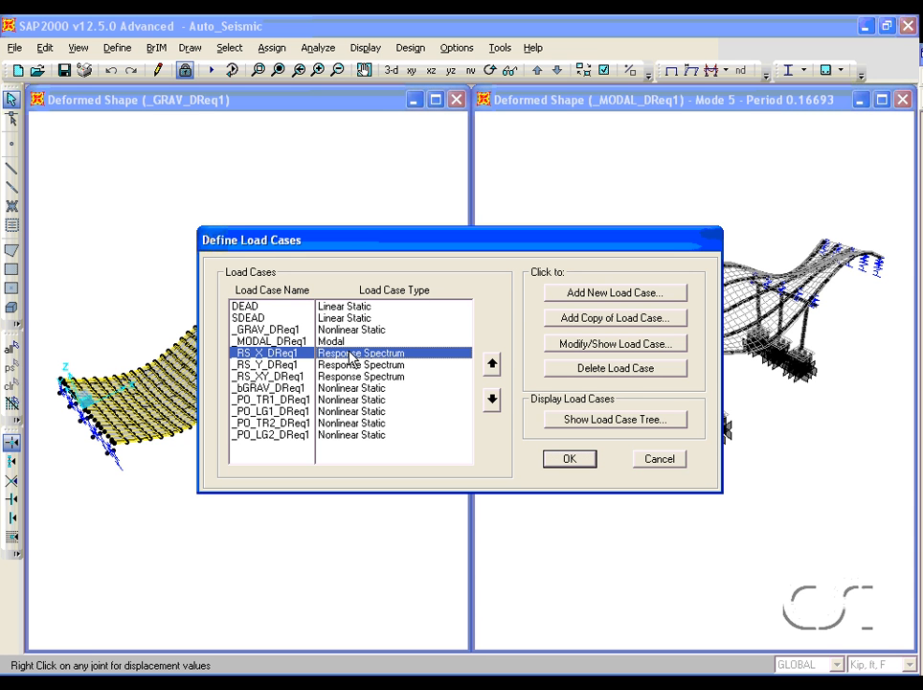
pyautogui.click(587, 350)
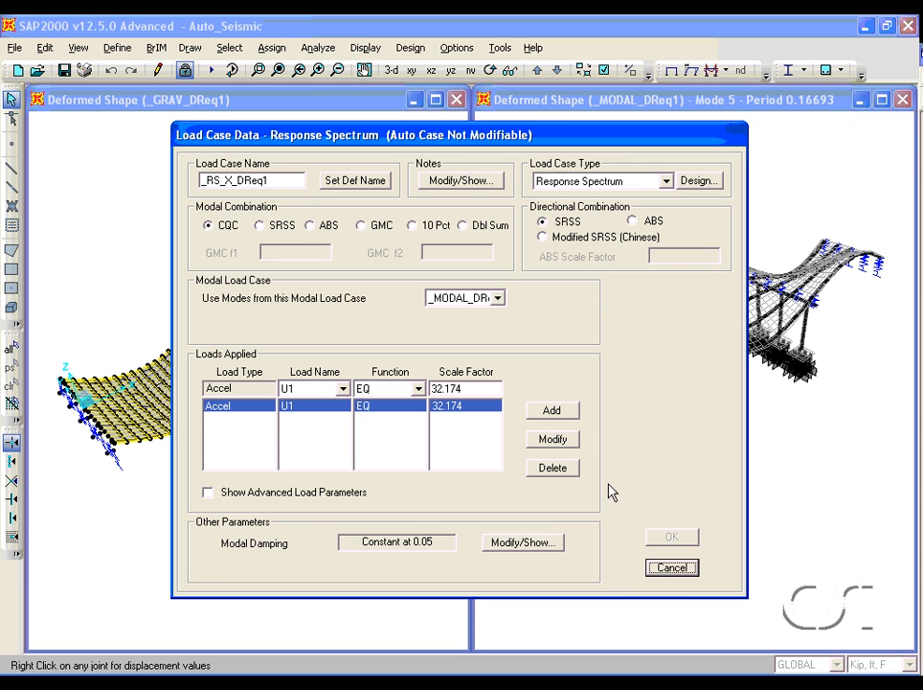
pyautogui.click(671, 568)
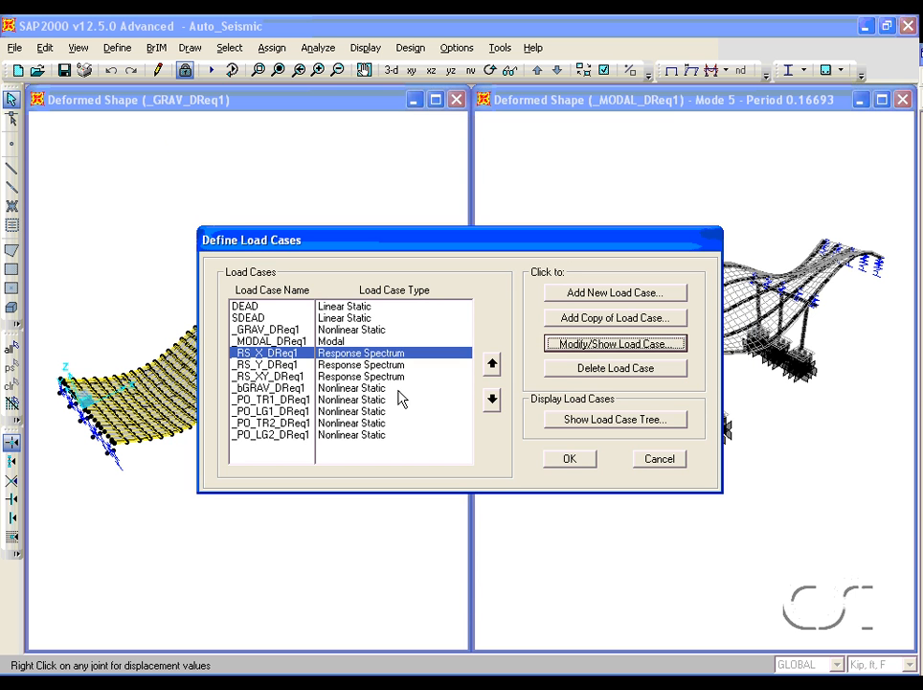
# - Review the settings of the _RS_Y_DReq1 response spectrum load case
pyautogui.click(386, 368)
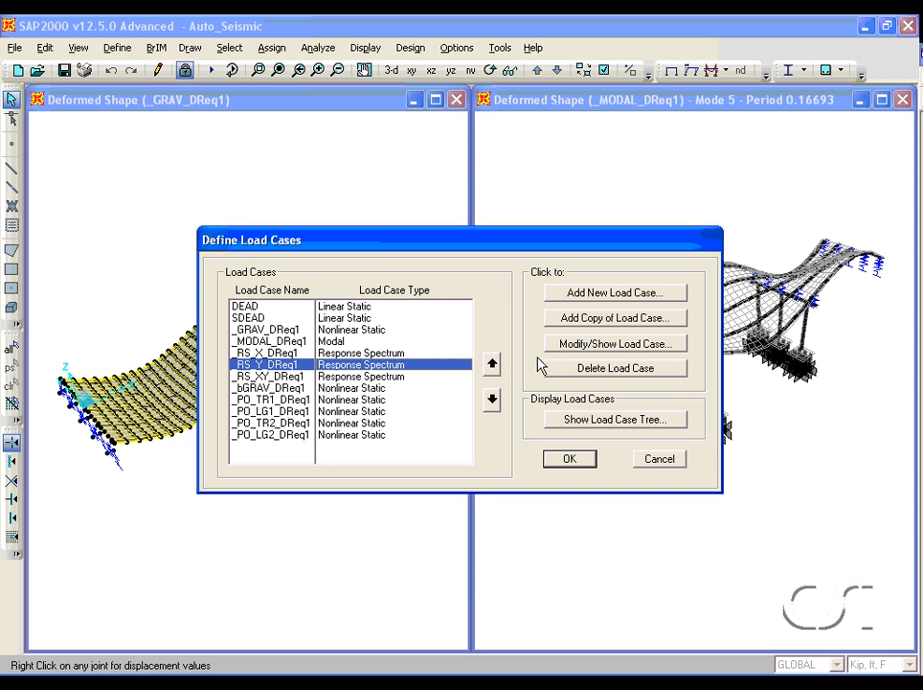
pyautogui.click(565, 347)
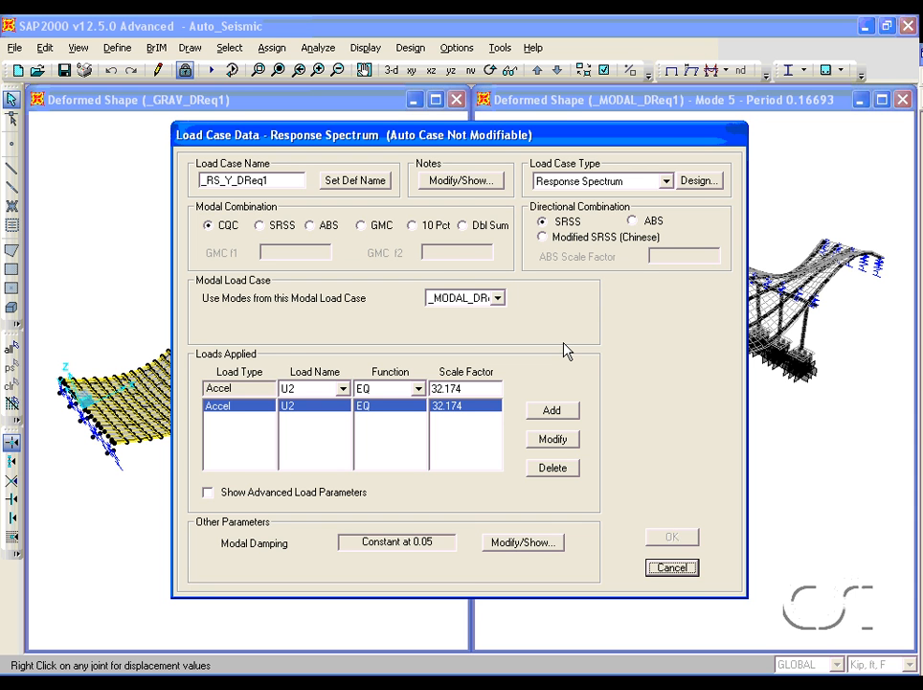
pyautogui.click(677, 570)
# - Review the settings of the _RS_XY_DReq1 response spectrum load case and close the load case list
pyautogui.click(404, 377)
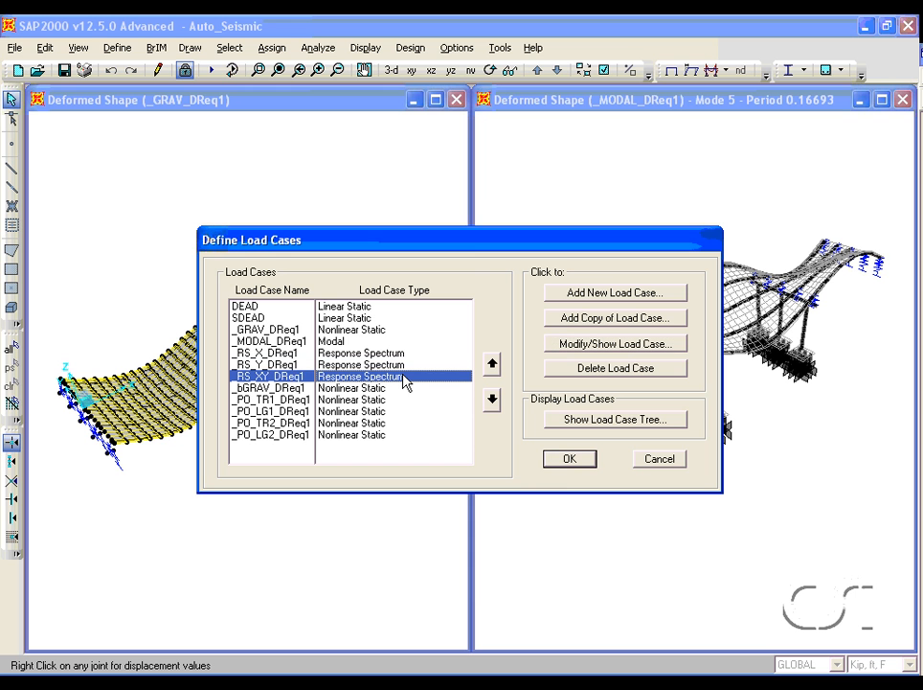
pyautogui.click(574, 349)
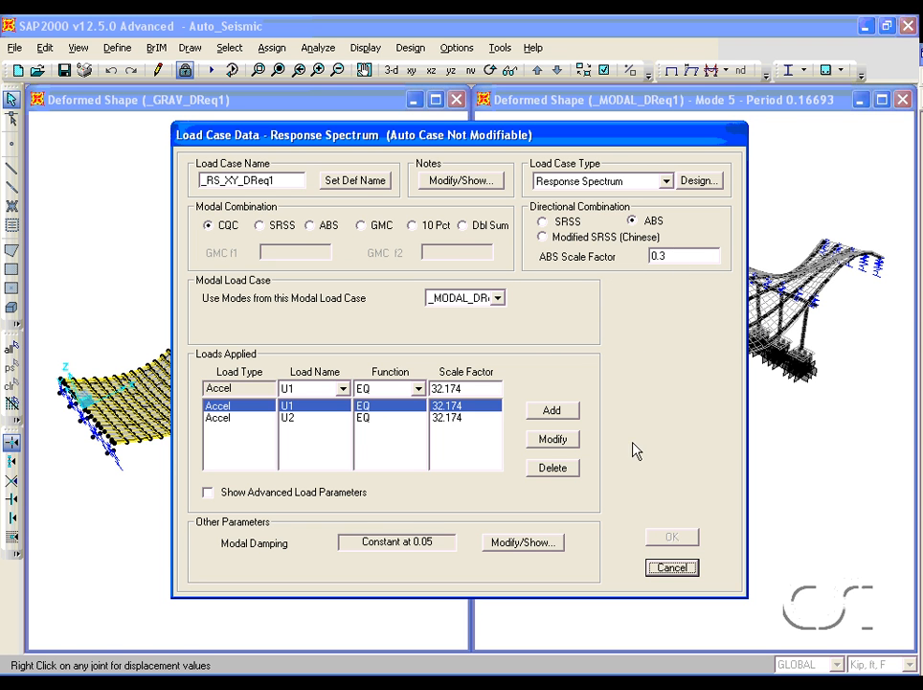
pyautogui.click(667, 570)
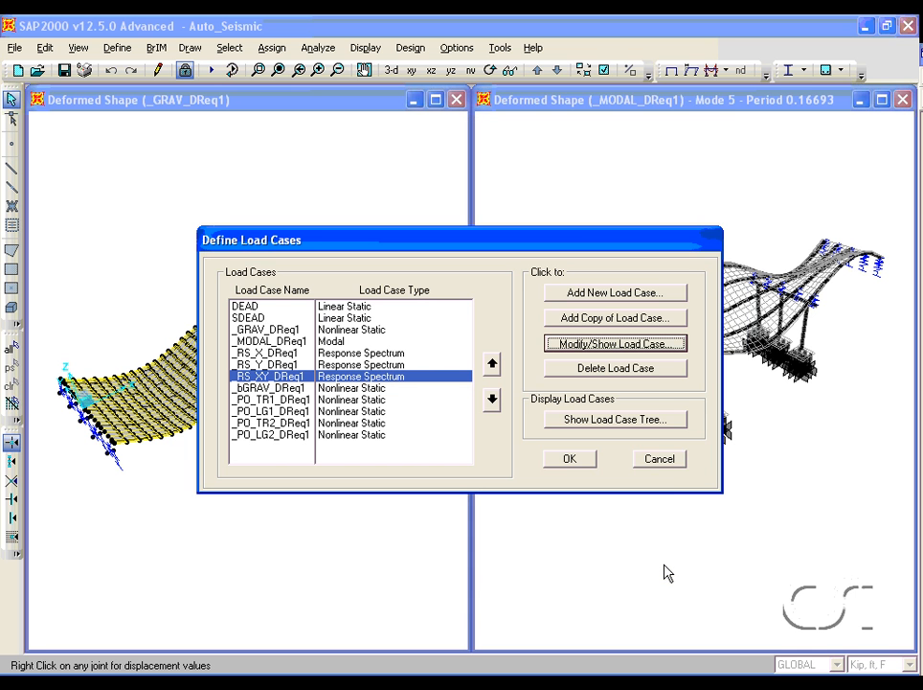
pyautogui.click(660, 458)
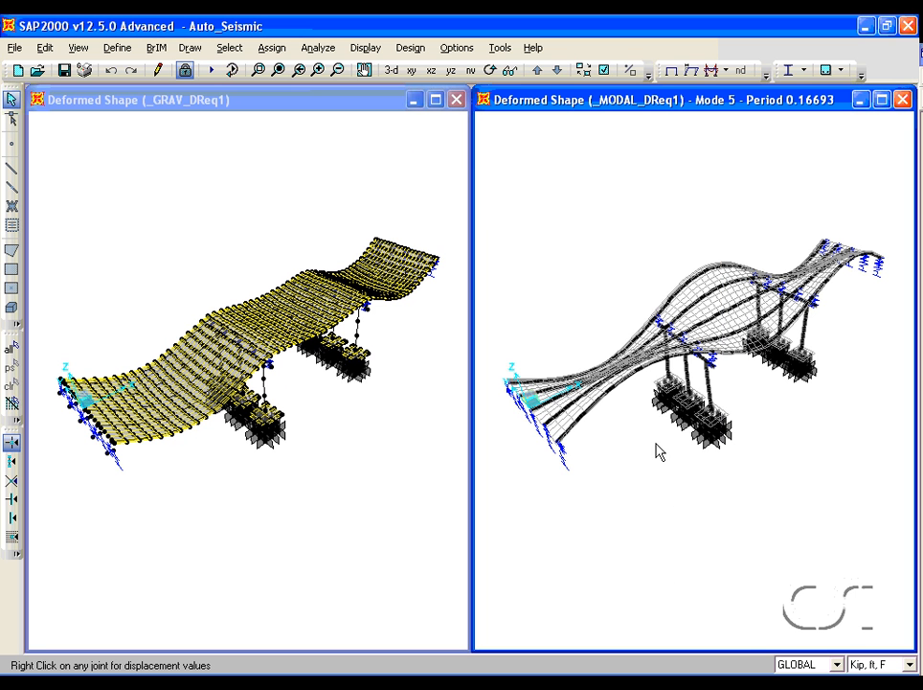
# - Check a joint's displacements, then display the deformed shape for the _RS_XY_DReq1 case in the second window
pyautogui.rightClick(637, 365)
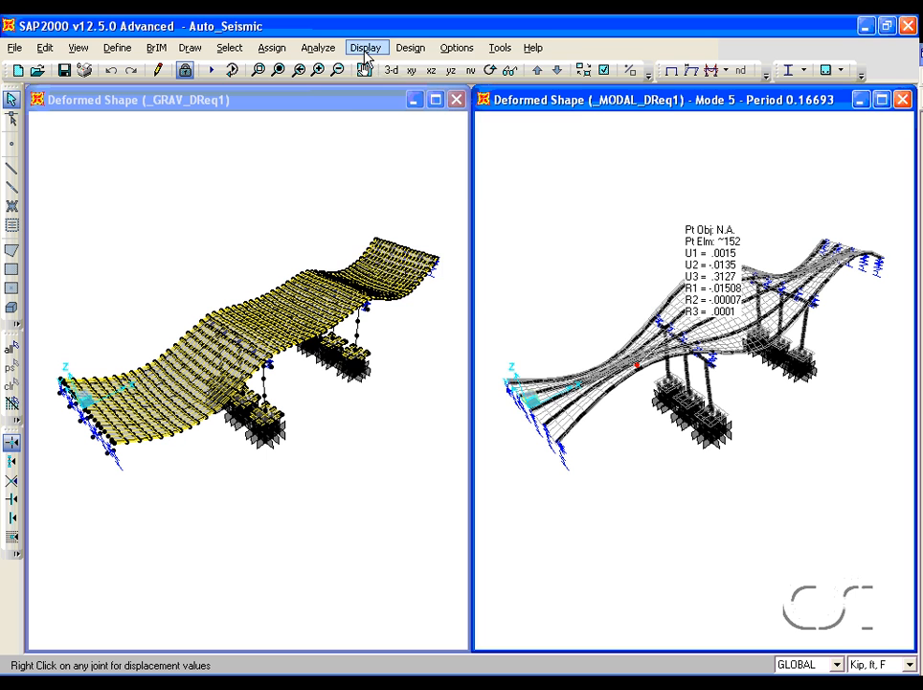
pyautogui.click(365, 48)
pyautogui.click(391, 152)
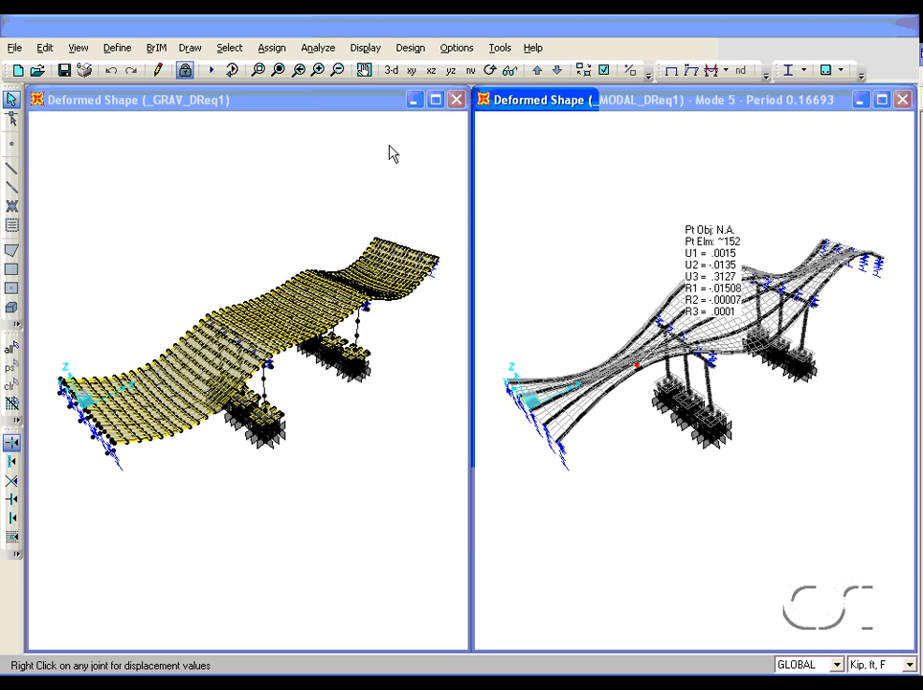
pyautogui.click(507, 152)
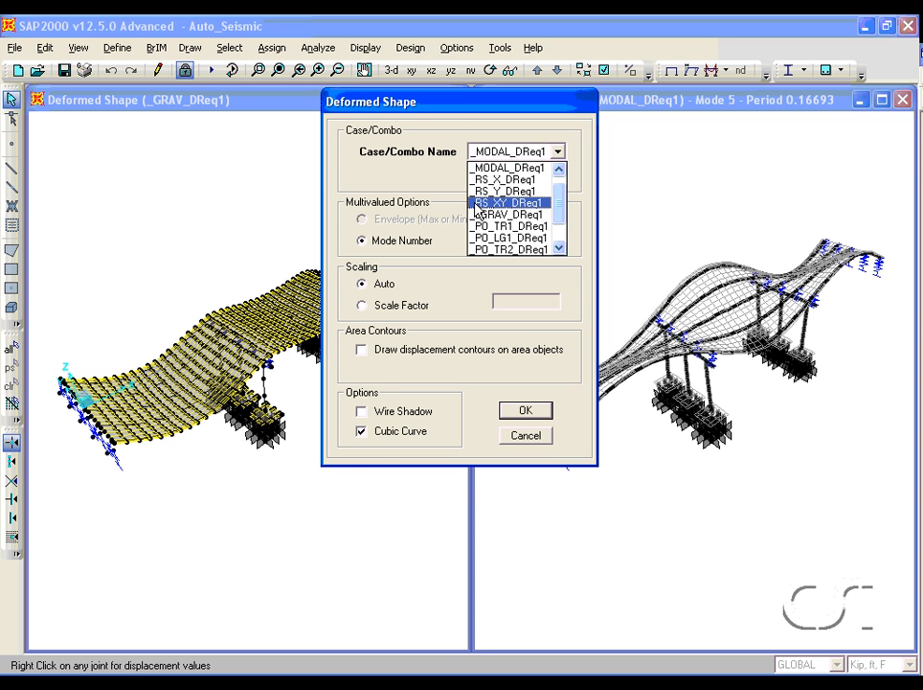
pyautogui.click(517, 204)
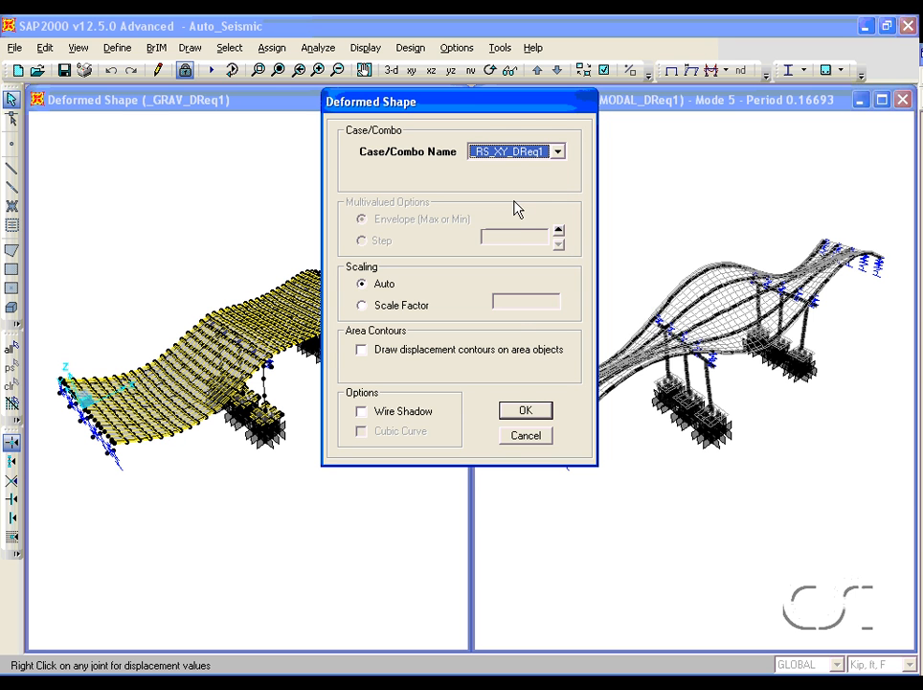
pyautogui.click(525, 412)
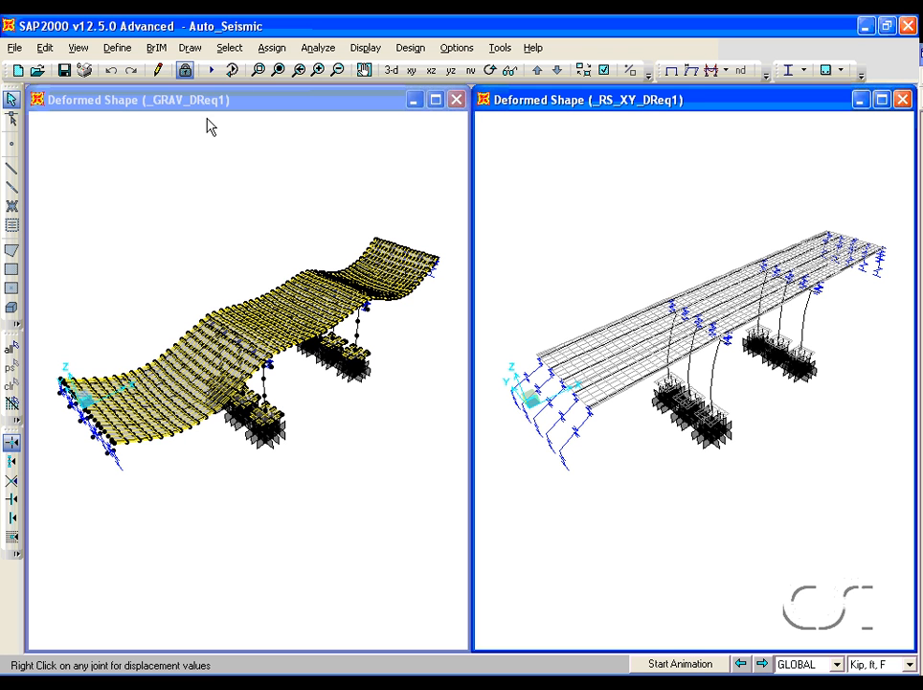
# - Review the stage data of the _bGRAV_DReq1 staged construction load case and close the load case dialogs
pyautogui.click(117, 47)
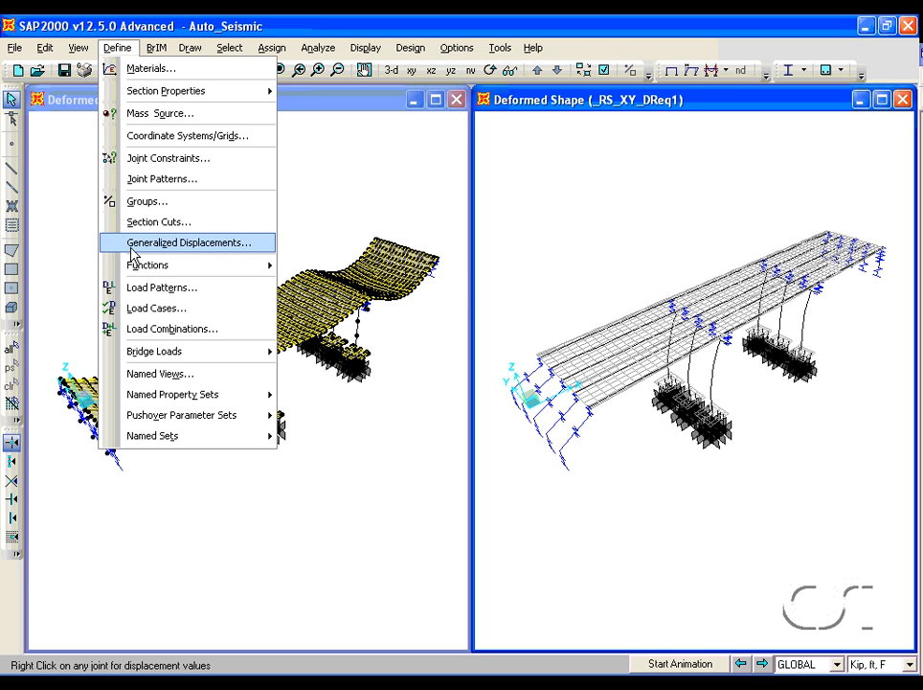
pyautogui.click(215, 319)
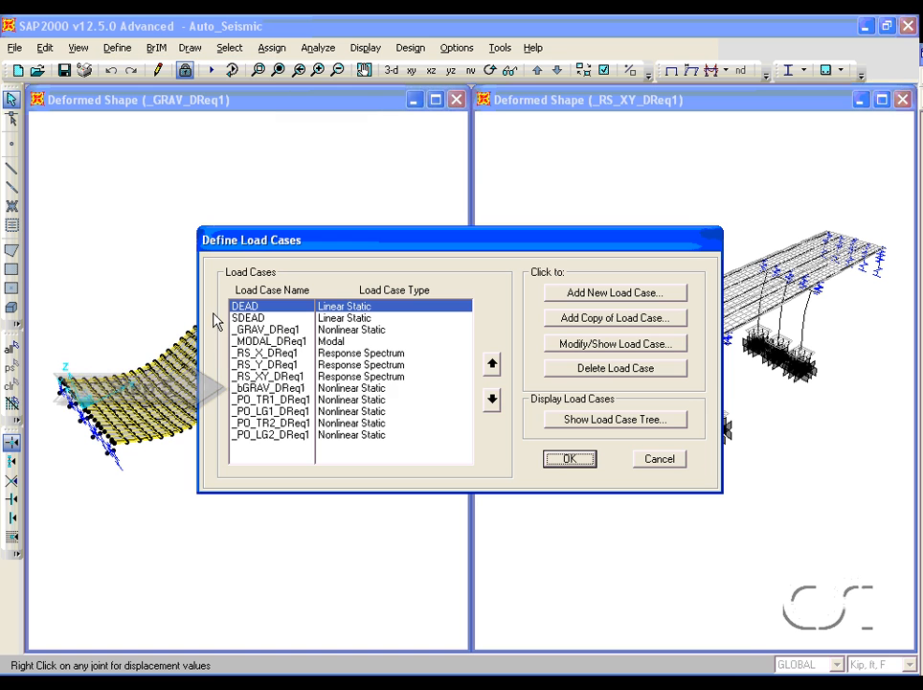
pyautogui.click(344, 389)
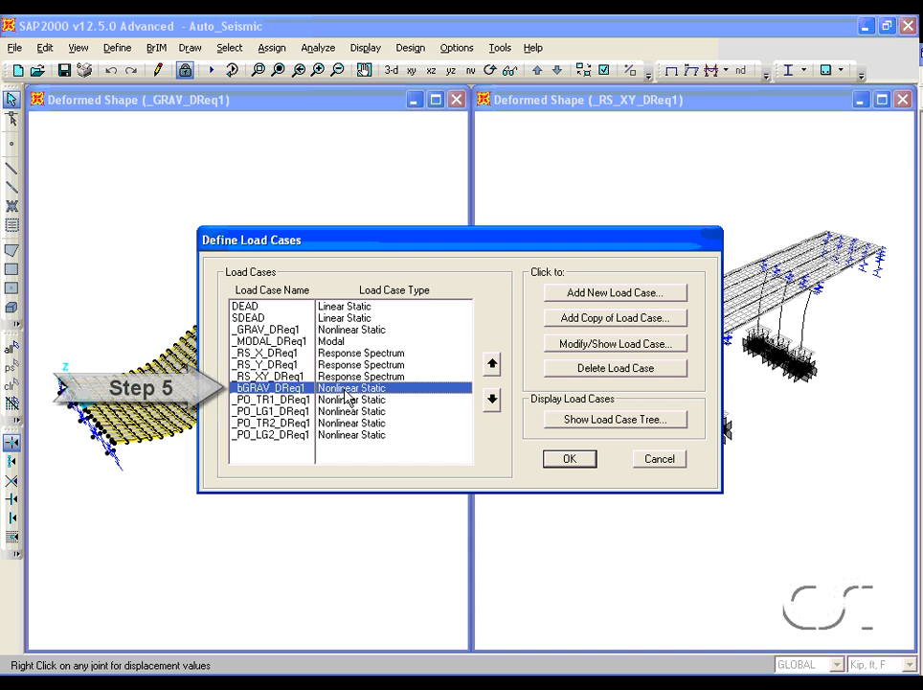
pyautogui.click(594, 347)
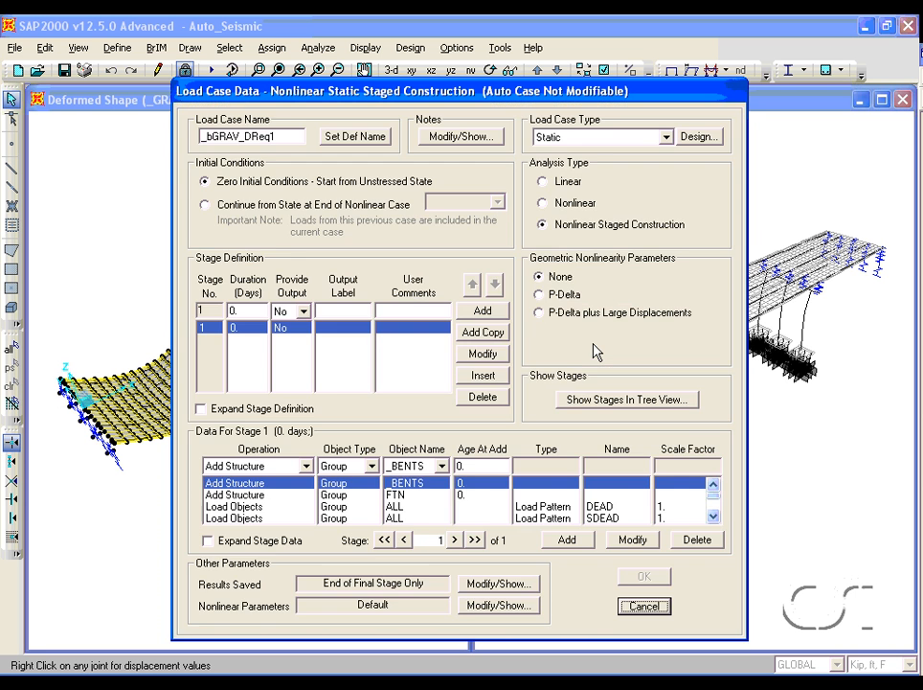
pyautogui.click(414, 496)
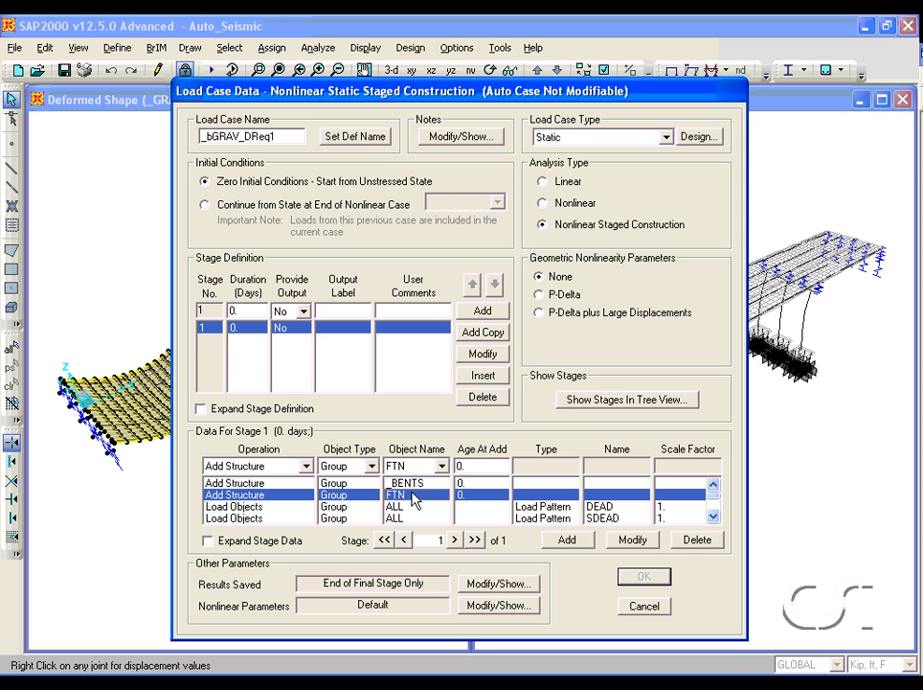
pyautogui.click(714, 516)
pyautogui.click(714, 517)
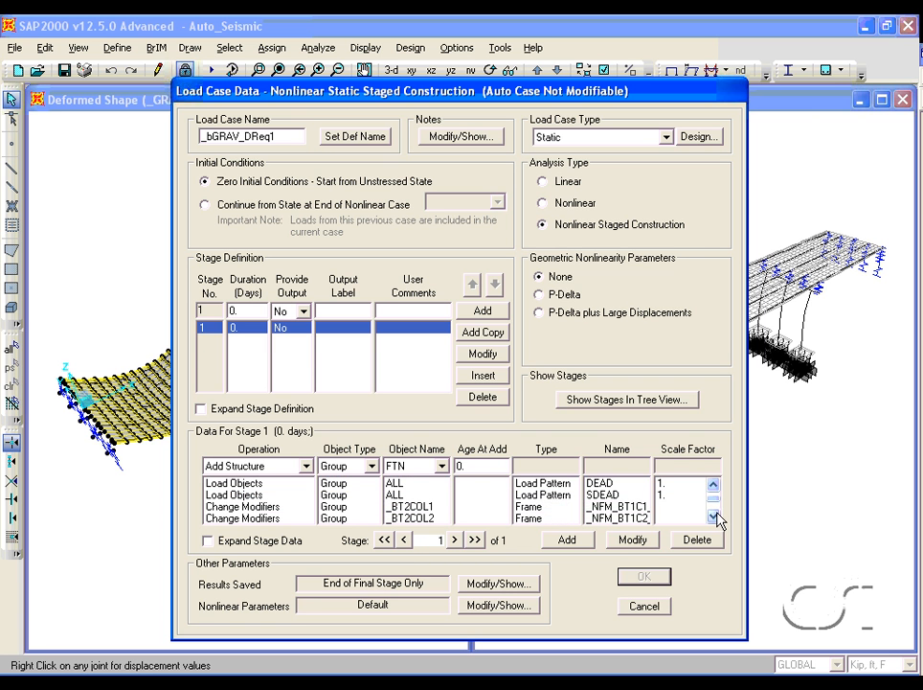
pyautogui.click(646, 508)
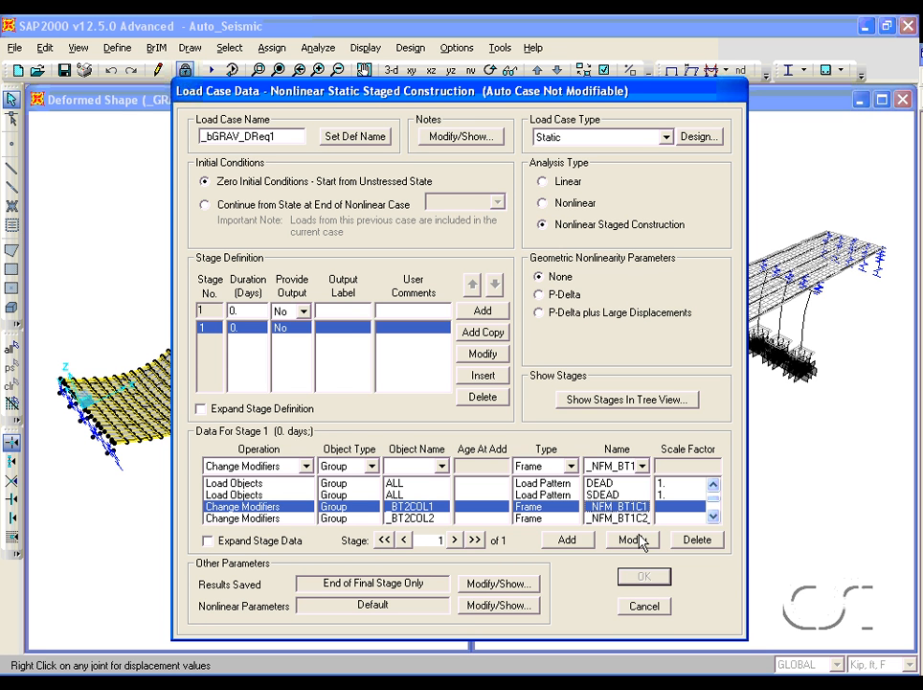
pyautogui.click(644, 607)
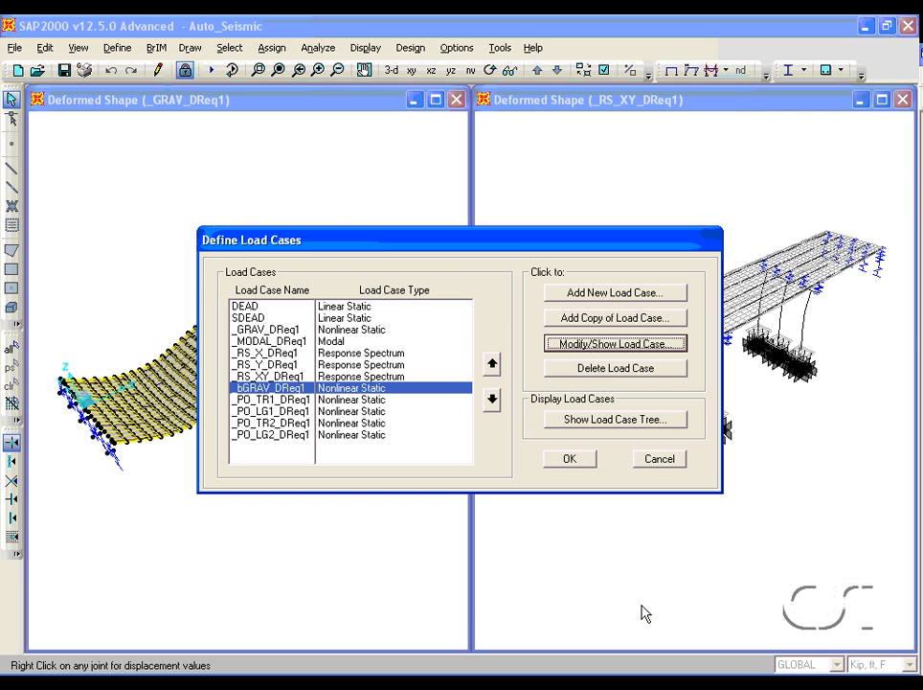
pyautogui.click(657, 459)
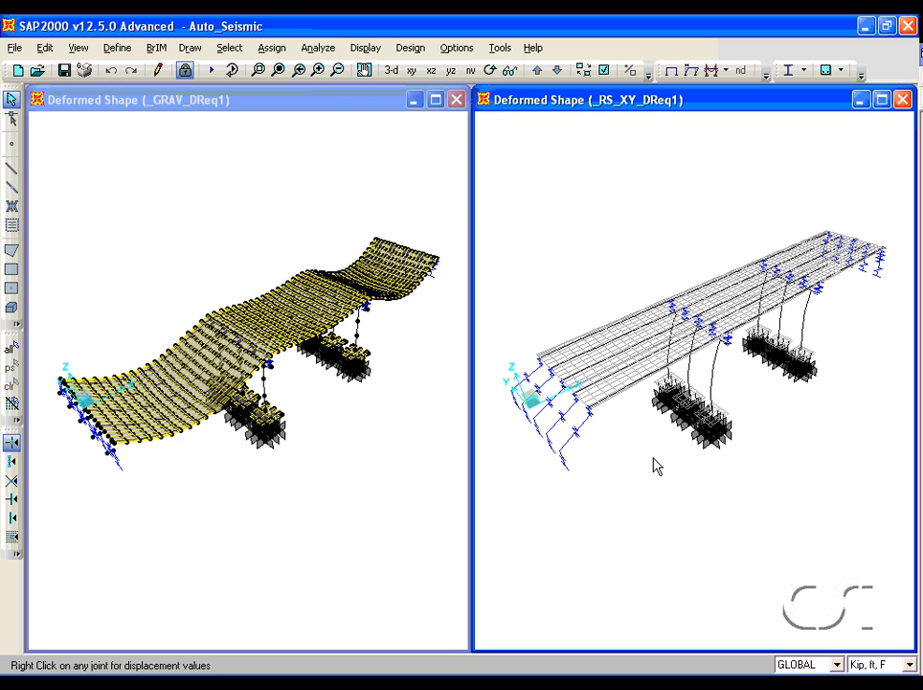
# - Open the Col_Bent frame section in Section Designer
pyautogui.click(113, 50)
pyautogui.moveTo(122, 93)
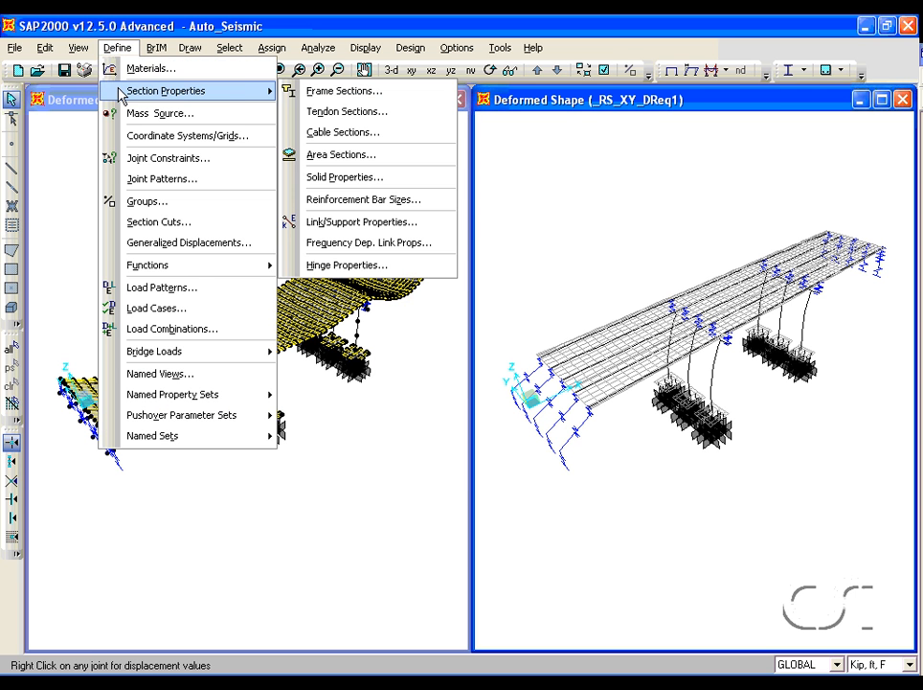
pyautogui.click(367, 92)
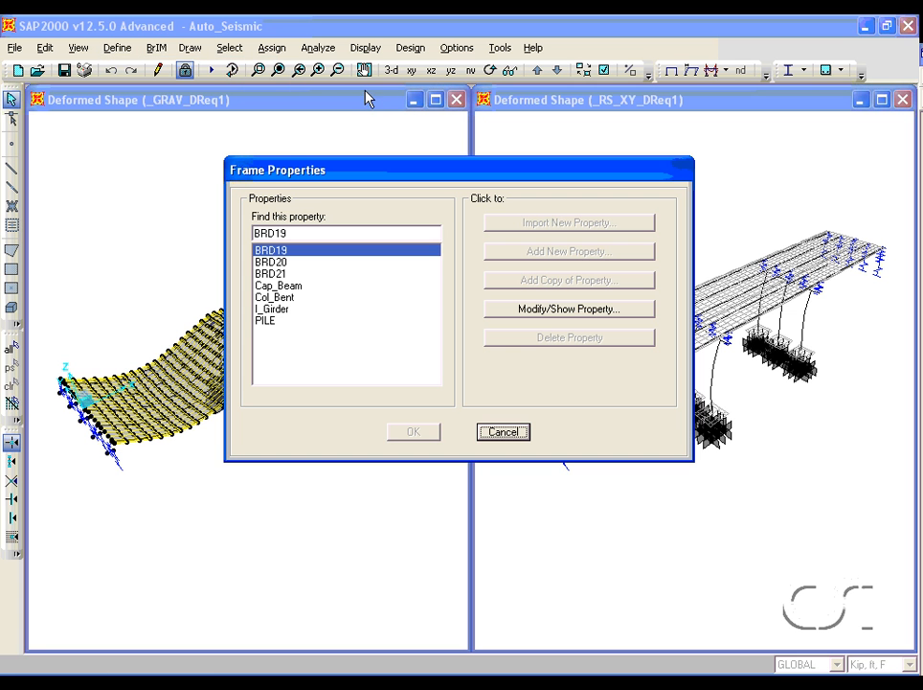
pyautogui.click(287, 298)
pyautogui.click(509, 310)
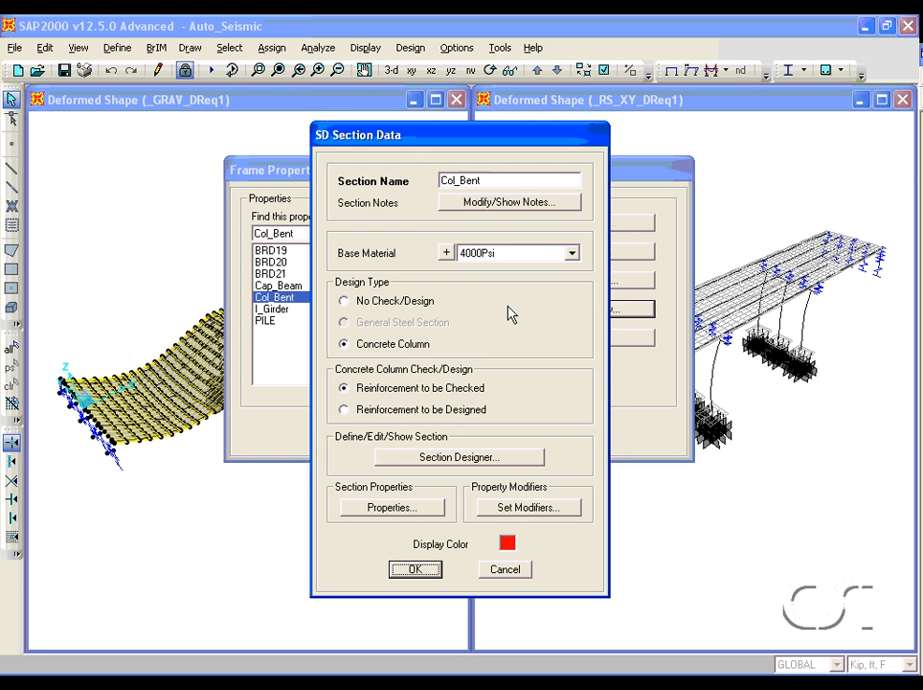
pyautogui.click(459, 460)
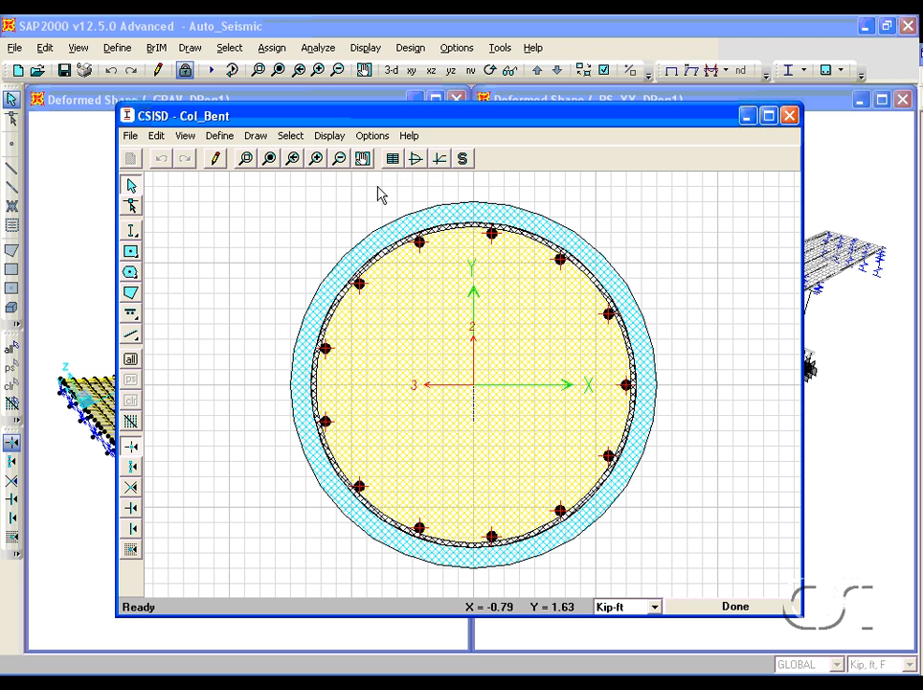
# - Display the Col_Bent moment-curvature curve with the Caltrans Idealized Model enabled, then close the curve
pyautogui.click(329, 135)
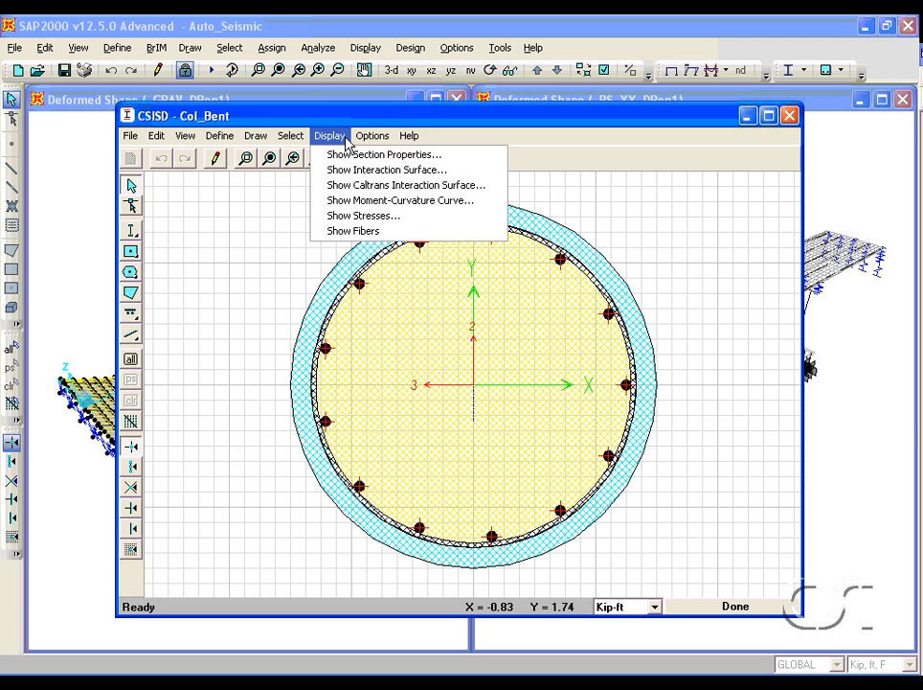
pyautogui.click(354, 202)
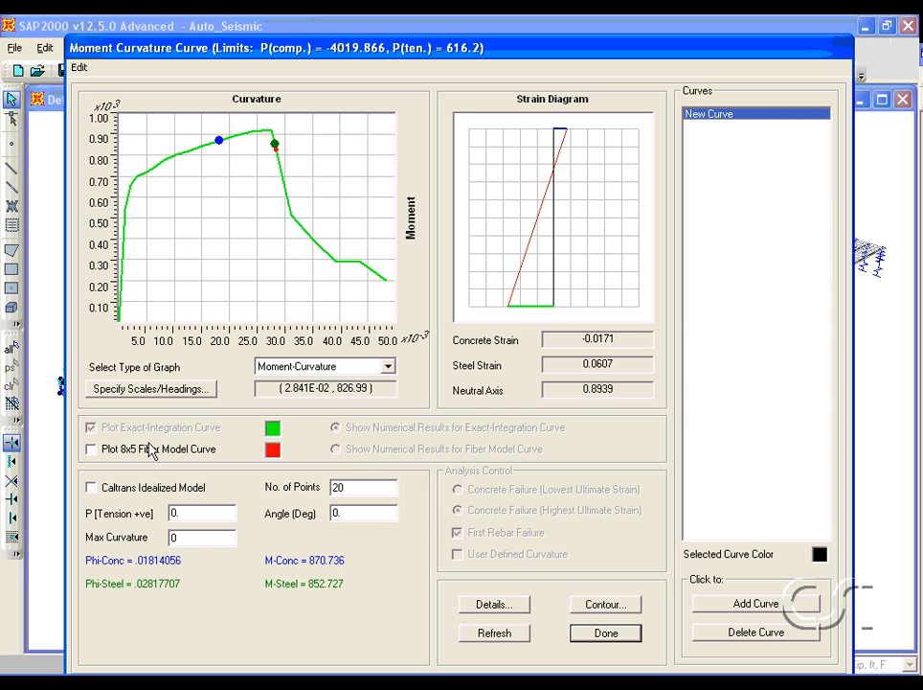
pyautogui.click(94, 490)
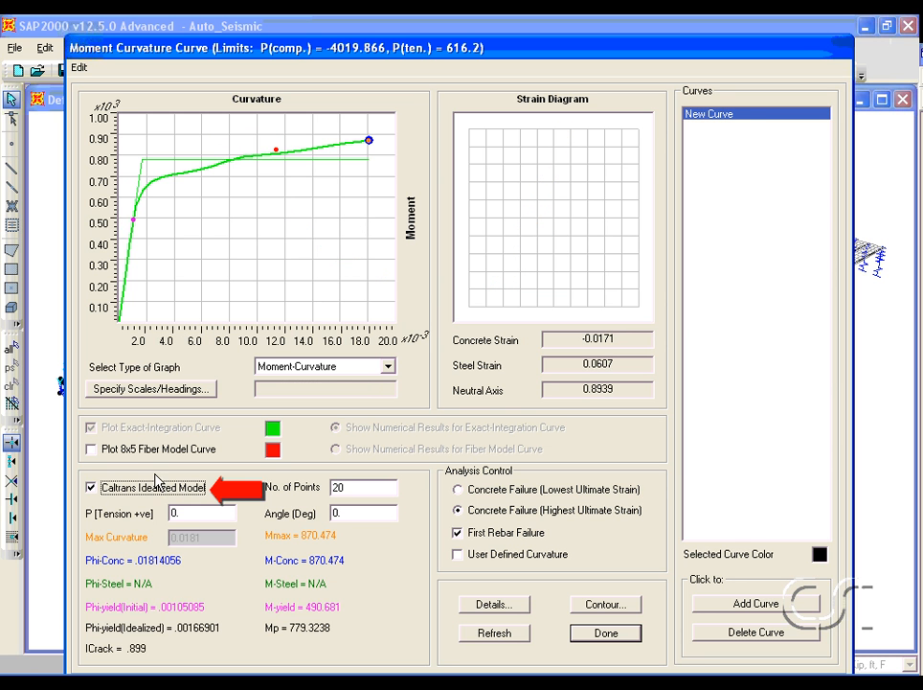
pyautogui.moveTo(337, 233)
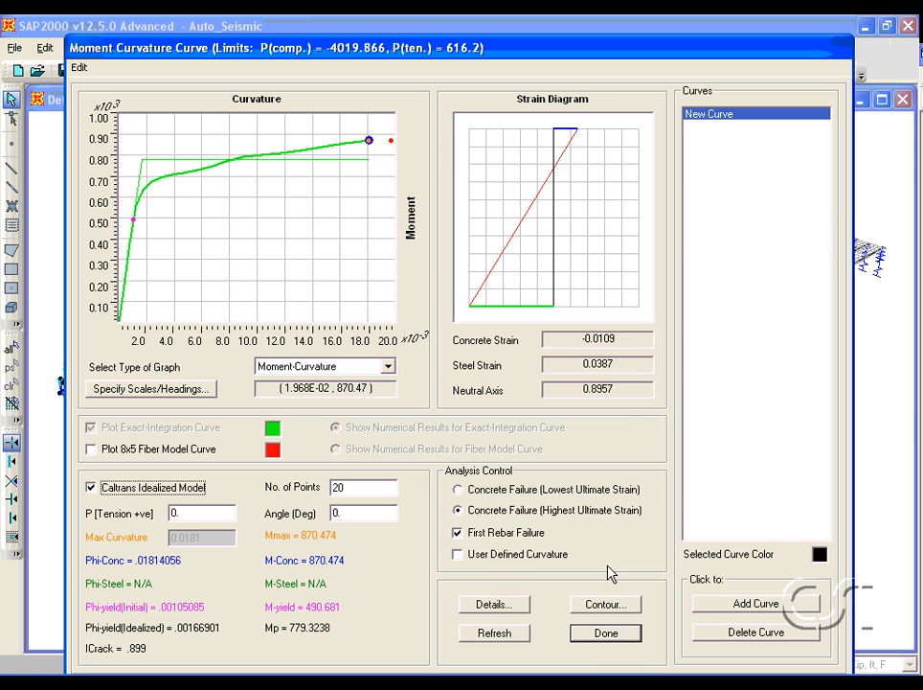
pyautogui.click(607, 633)
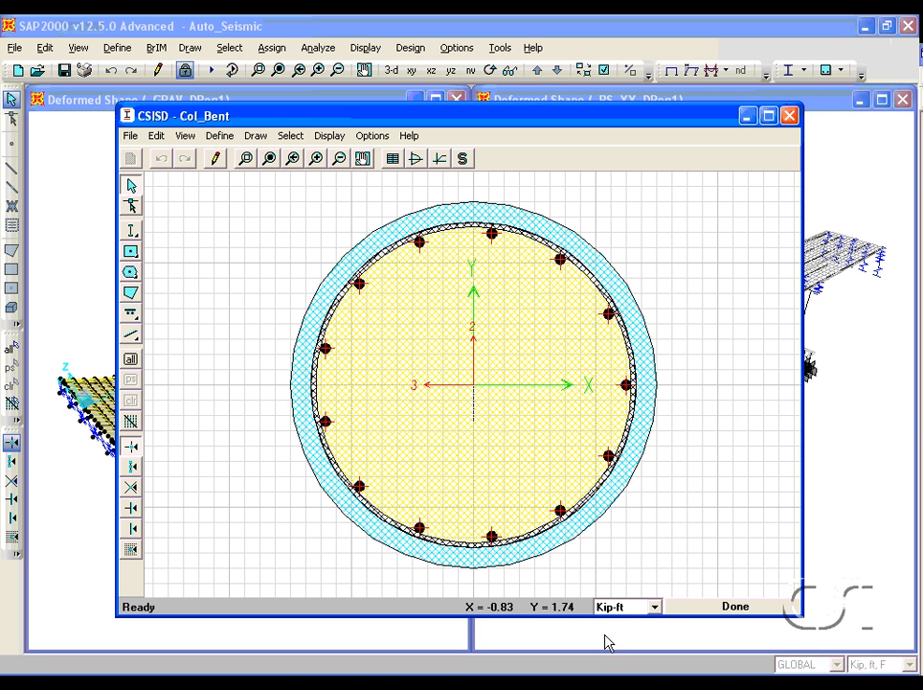
# - Close Section Designer and the frame section and frame properties dialogs
pyautogui.click(735, 607)
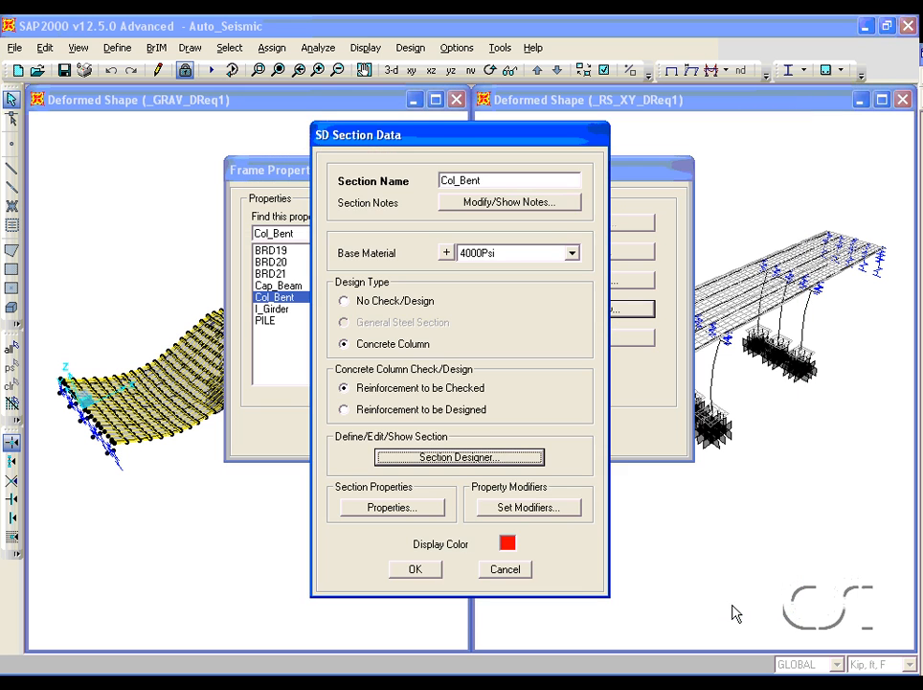
pyautogui.click(416, 569)
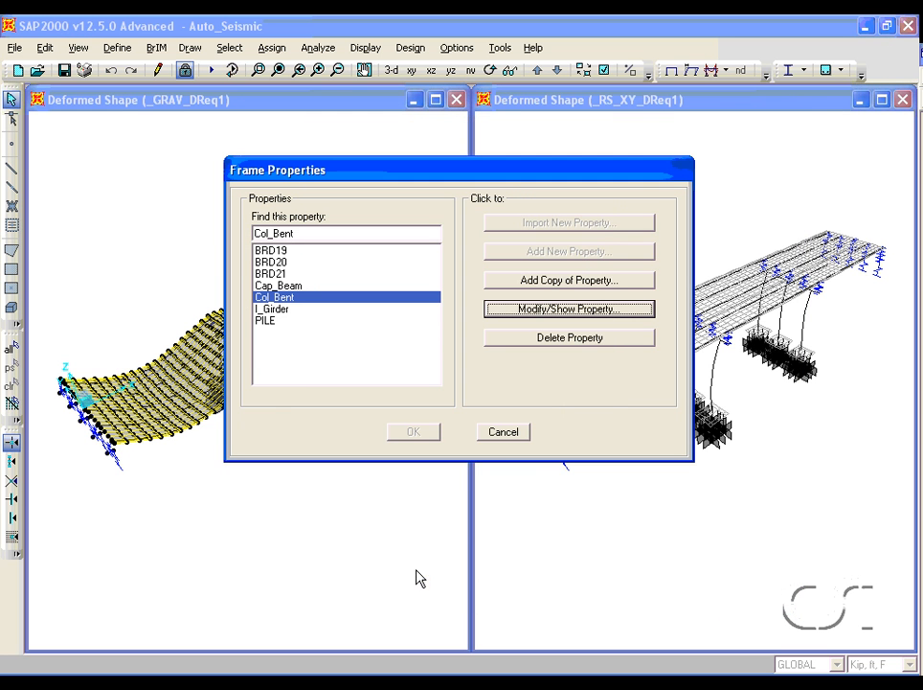
pyautogui.click(502, 433)
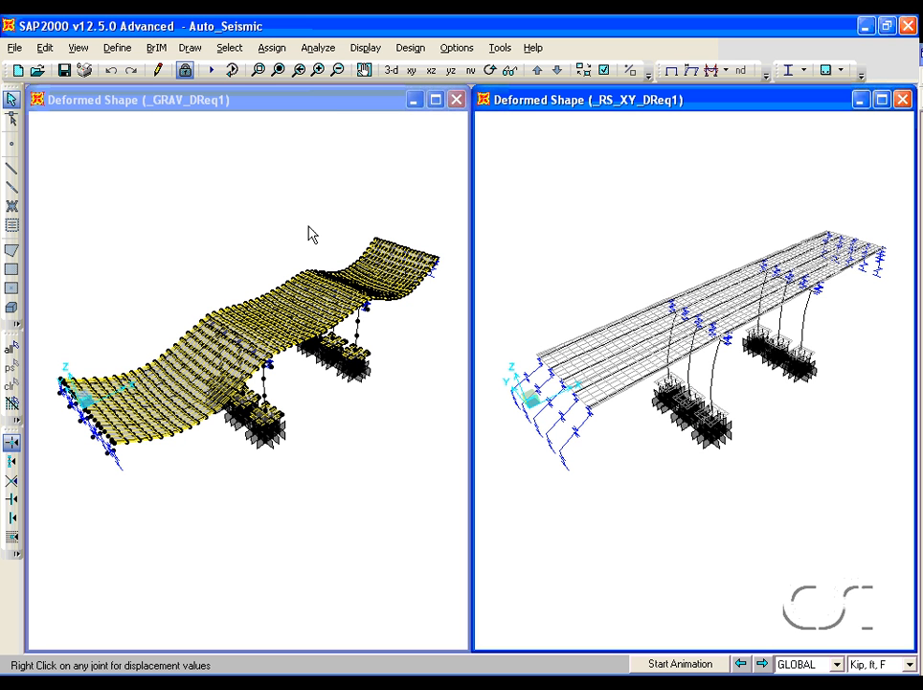
# - Open the _PO_TR1_DReq1 pushover load case and review its displacement-control load application settings
pyautogui.click(126, 53)
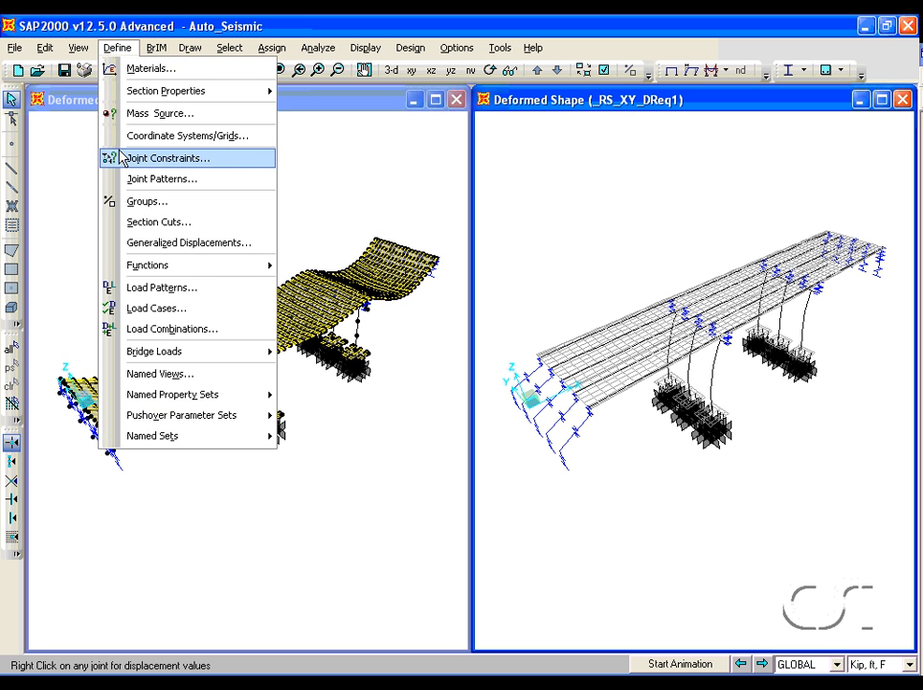
pyautogui.click(153, 309)
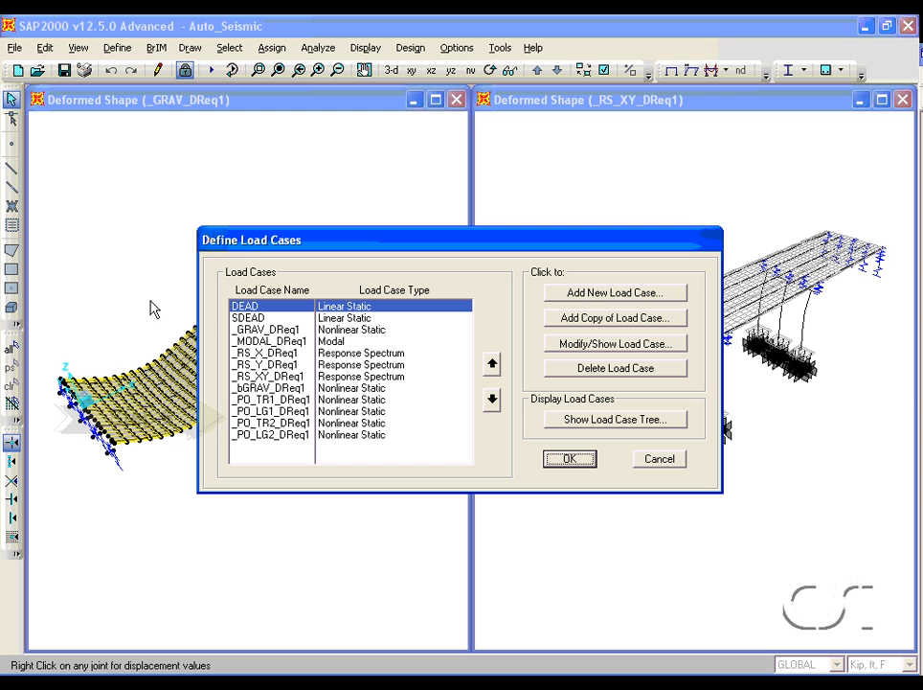
pyautogui.click(409, 401)
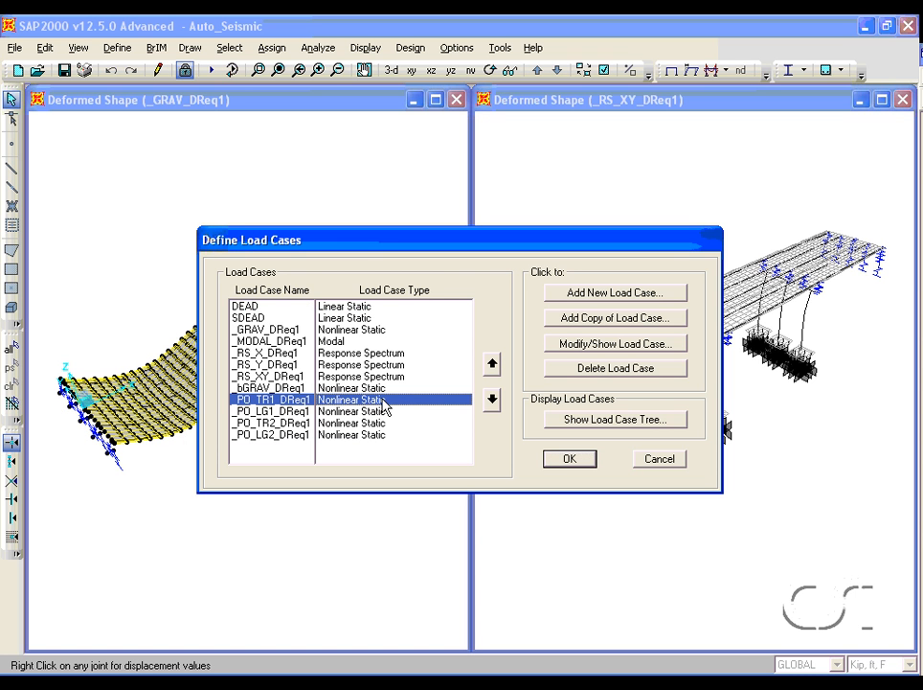
pyautogui.click(591, 347)
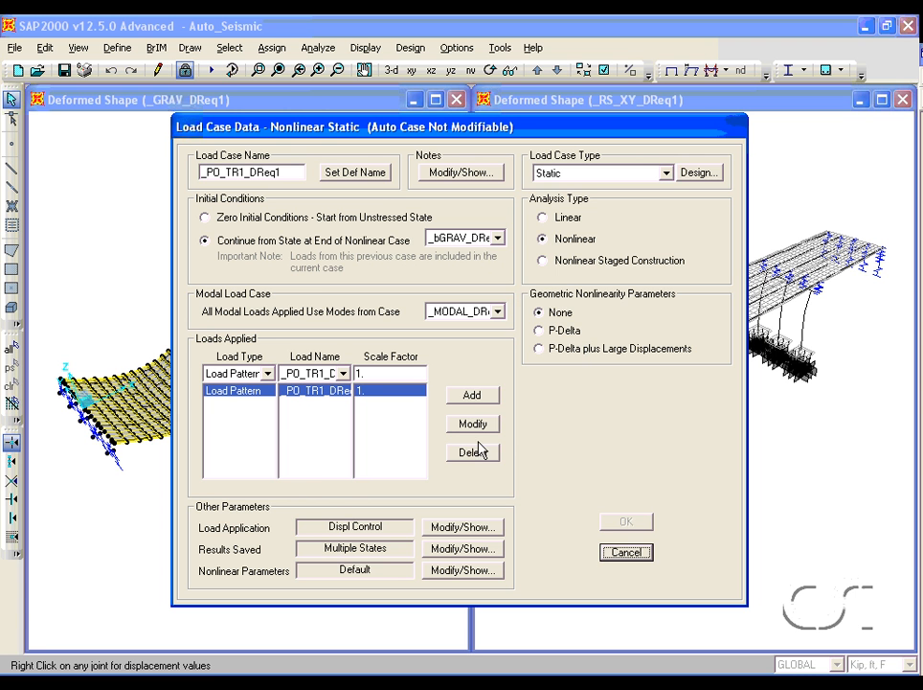
pyautogui.click(462, 527)
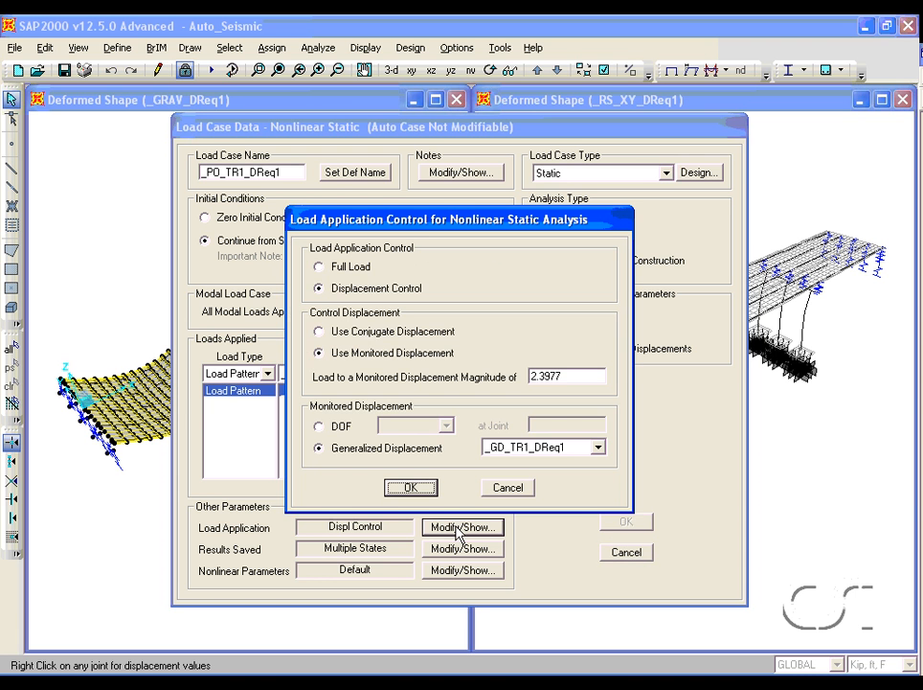
pyautogui.click(514, 490)
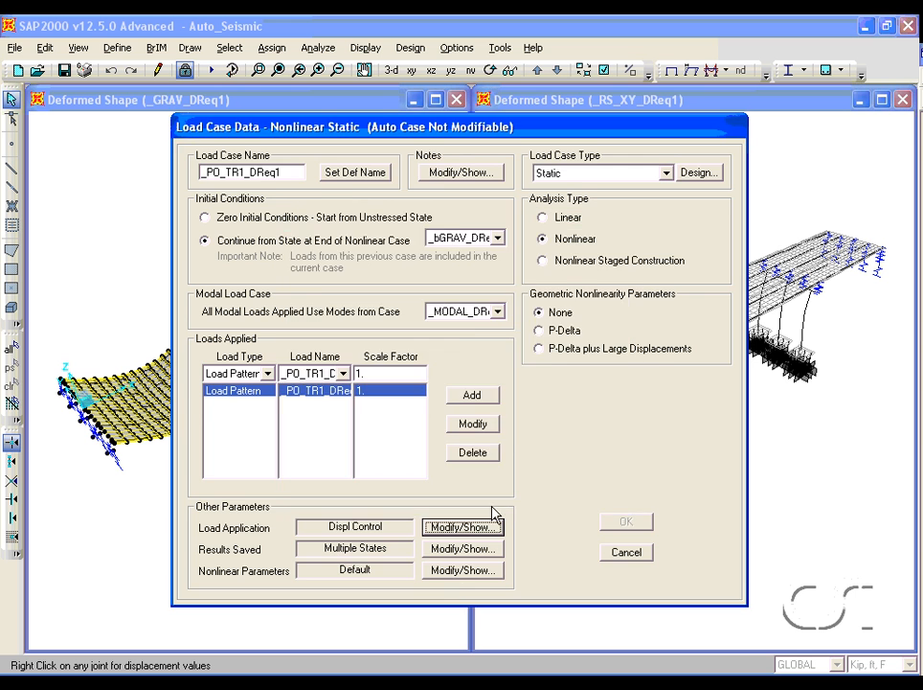
# - Review the nonlinear parameters of the _PO_TR1_DReq1 case and close the load case dialogs
pyautogui.click(459, 570)
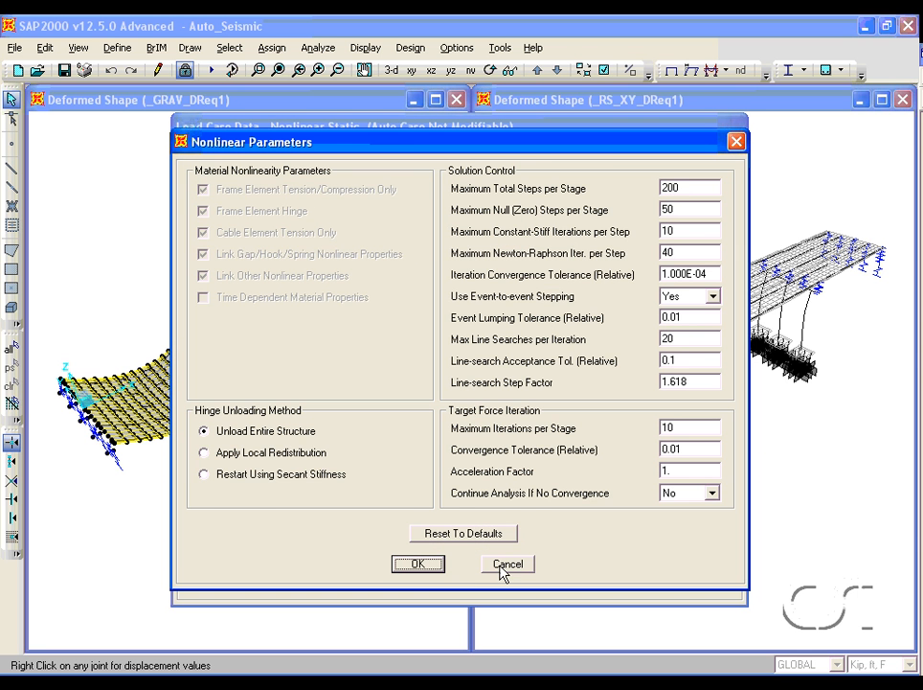
pyautogui.click(508, 566)
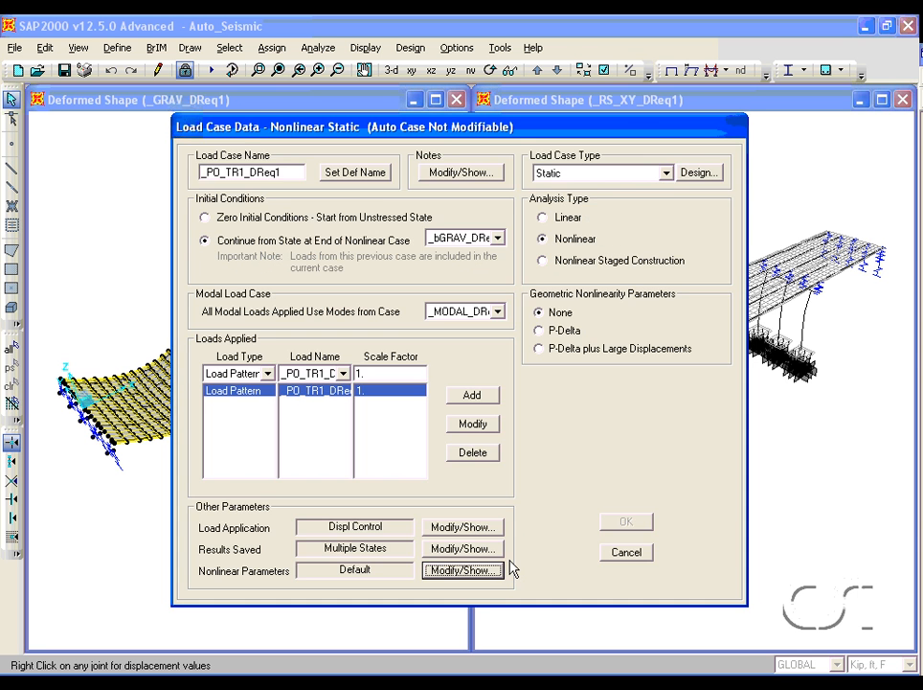
pyautogui.click(628, 556)
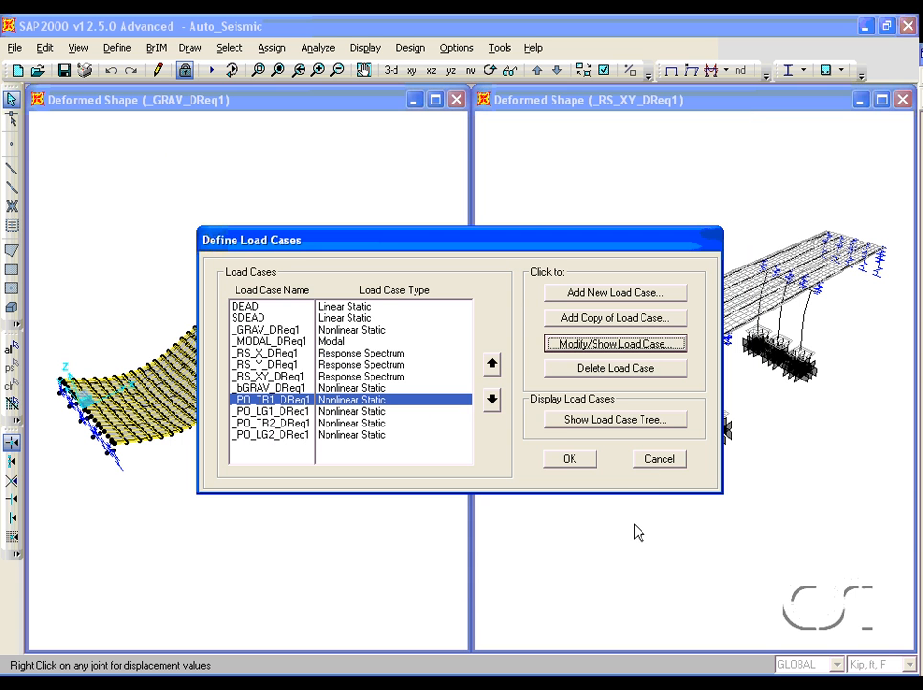
pyautogui.click(657, 461)
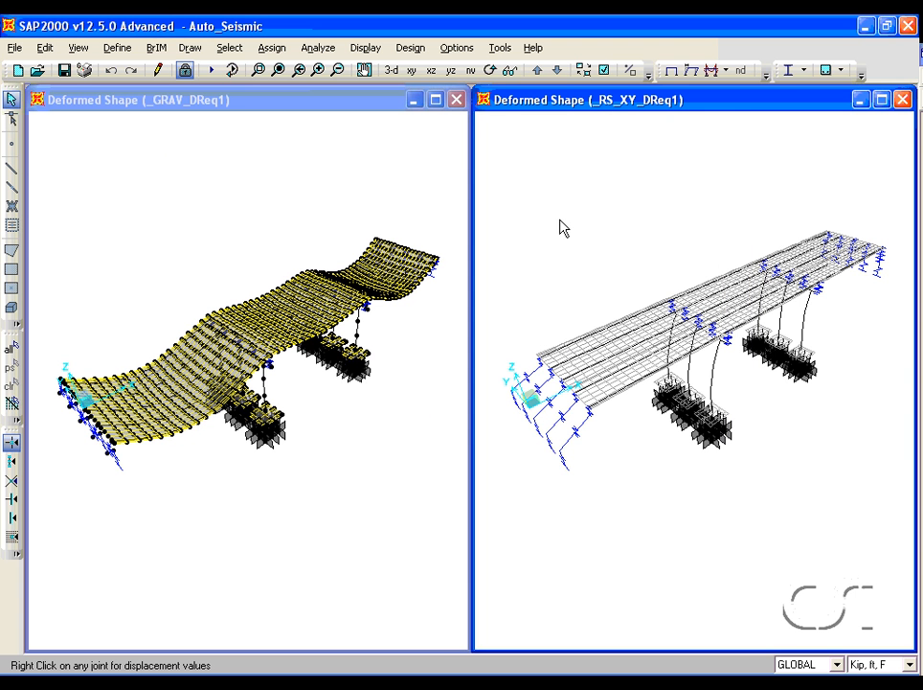
# - Display the deformed shape for the _PO_TR1_DReq1 case by step in the second window
pyautogui.click(364, 49)
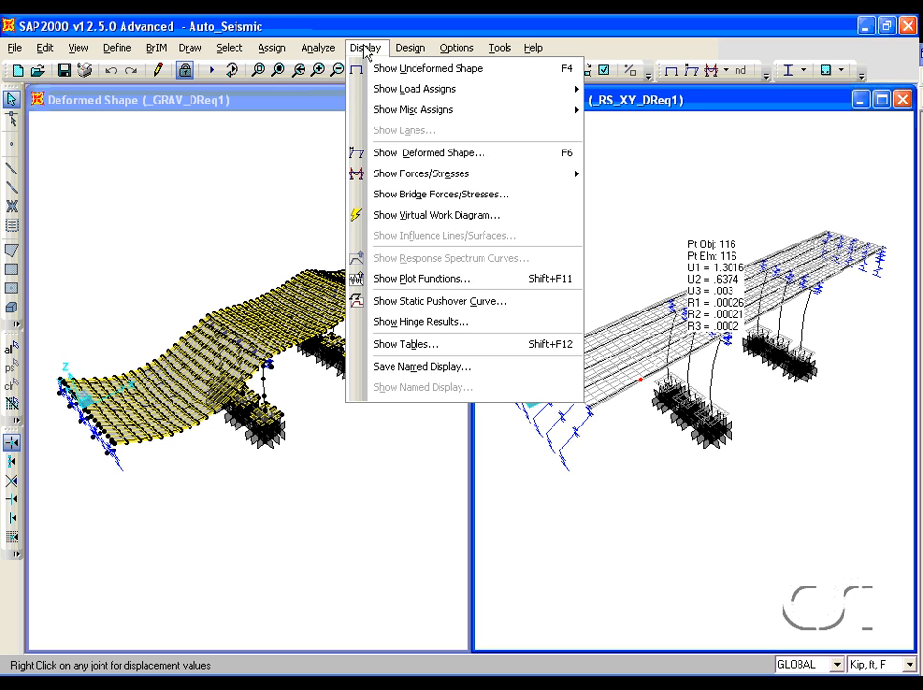
pyautogui.click(400, 154)
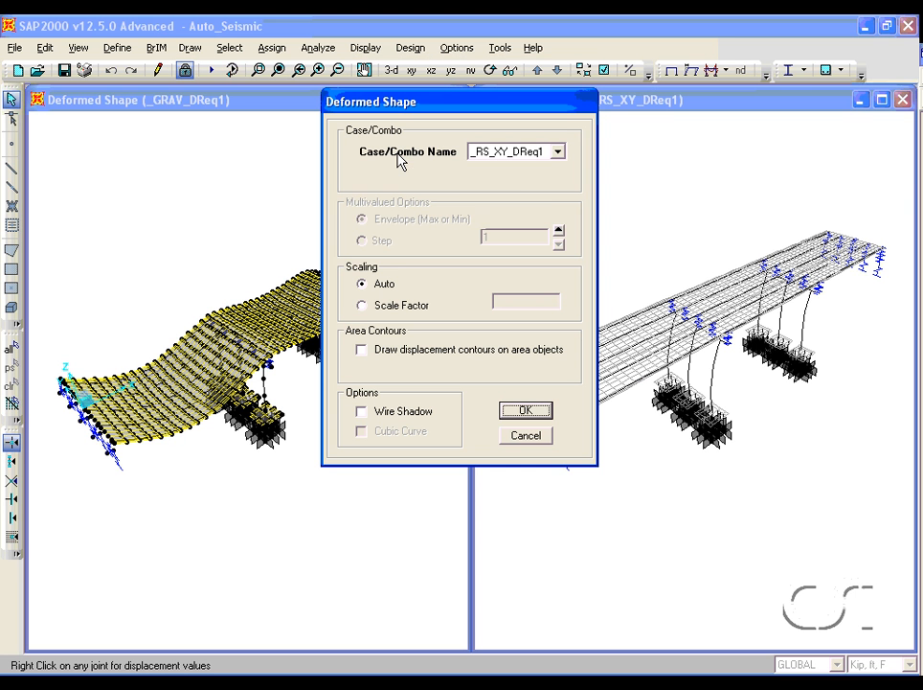
pyautogui.click(530, 153)
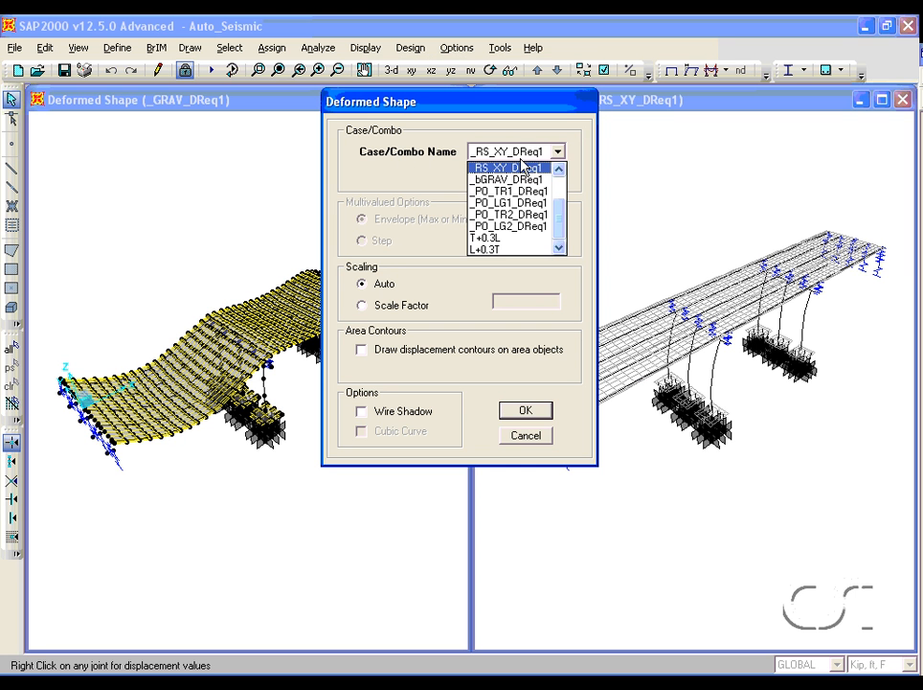
pyautogui.click(525, 191)
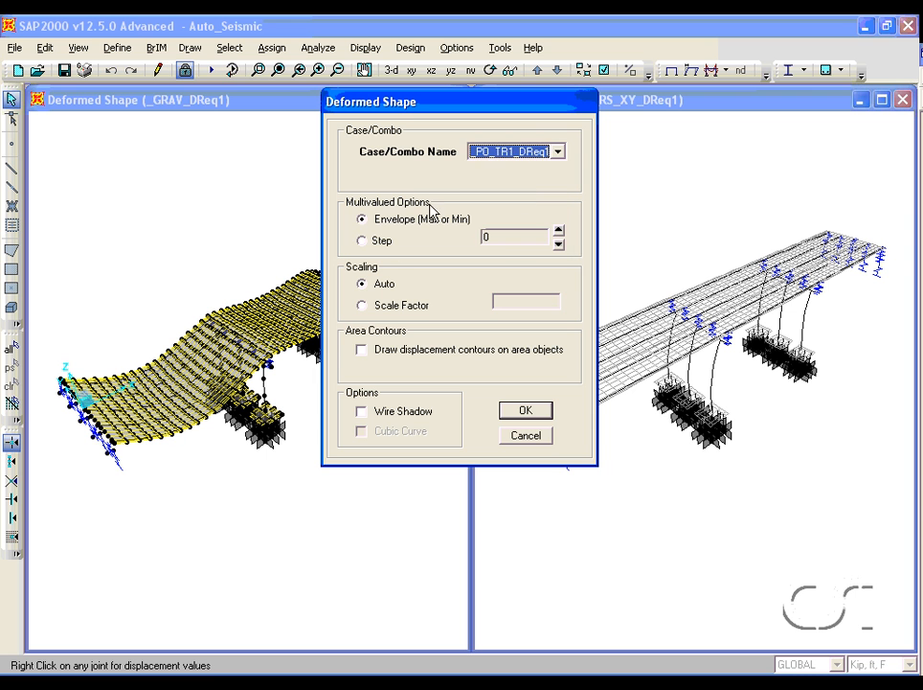
pyautogui.click(387, 245)
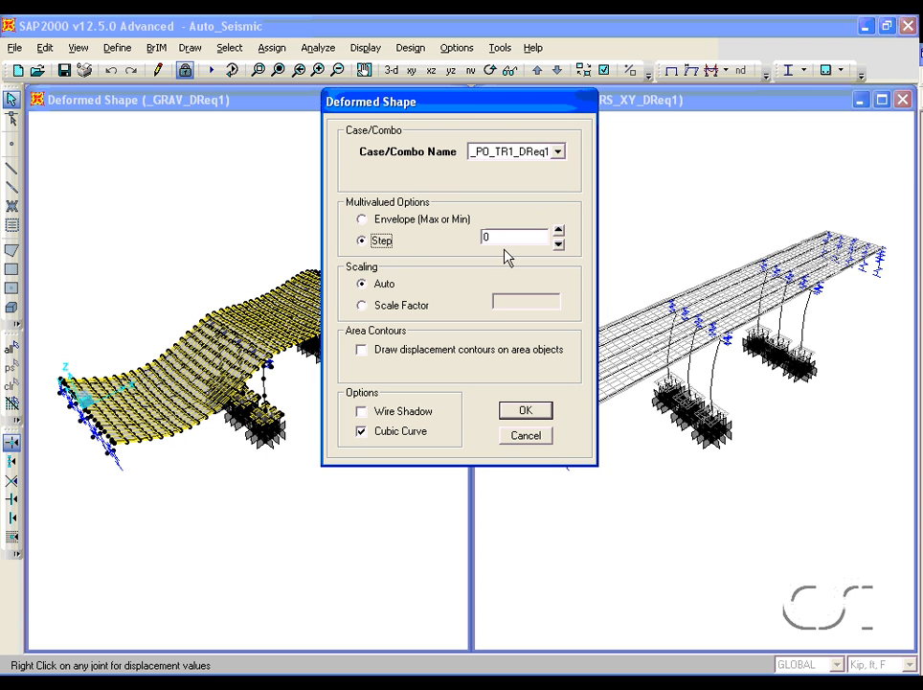
pyautogui.click(523, 412)
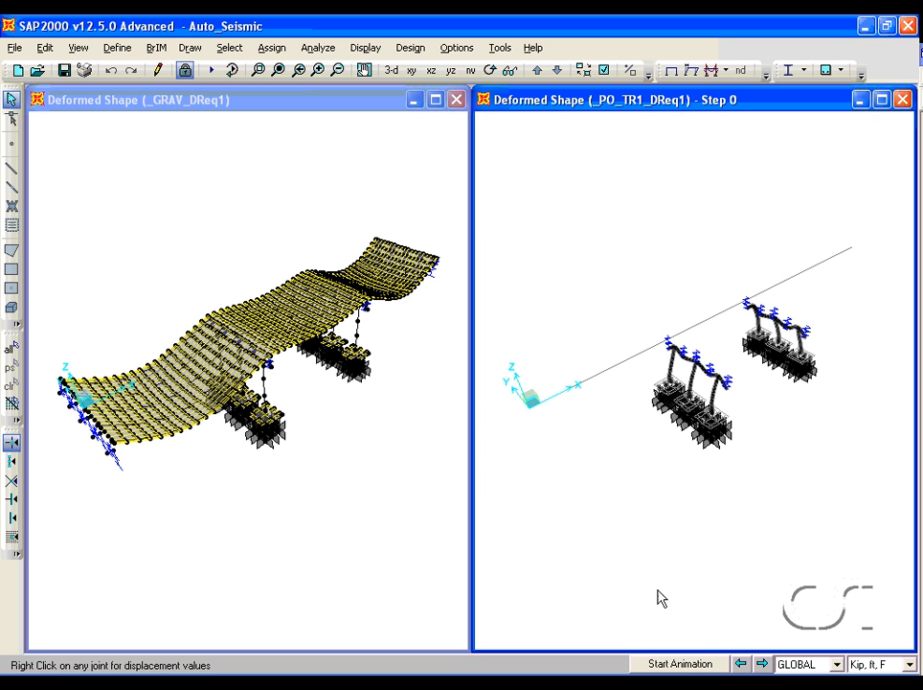
# - Step through the _PO_TR1_DReq1 pushover deformed shapes up to step 10
pyautogui.click(762, 663)
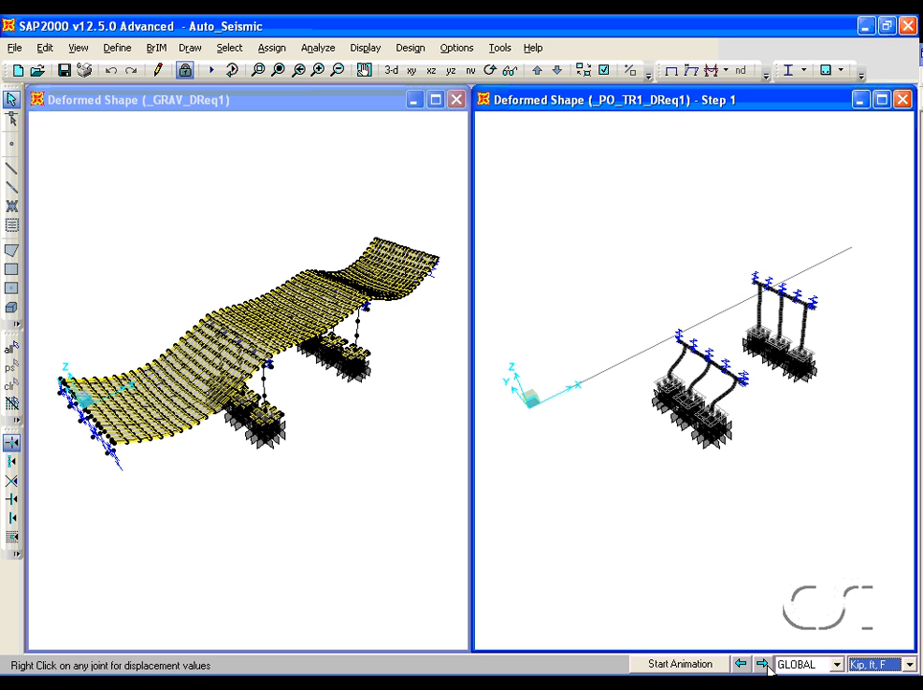
pyautogui.click(767, 665)
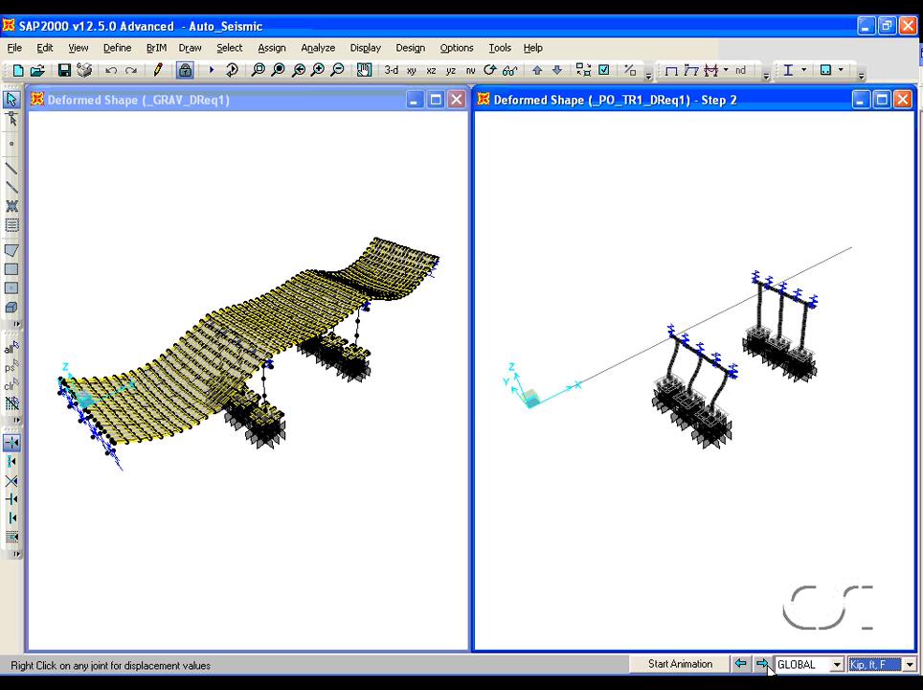
pyautogui.click(767, 665)
pyautogui.click(767, 665)
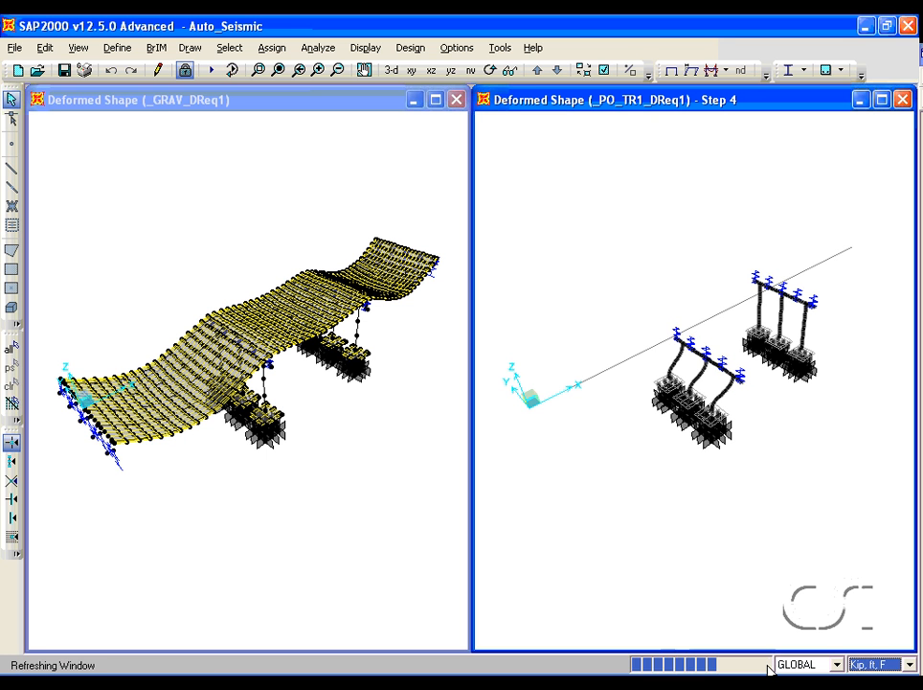
pyautogui.click(767, 665)
pyautogui.click(767, 665)
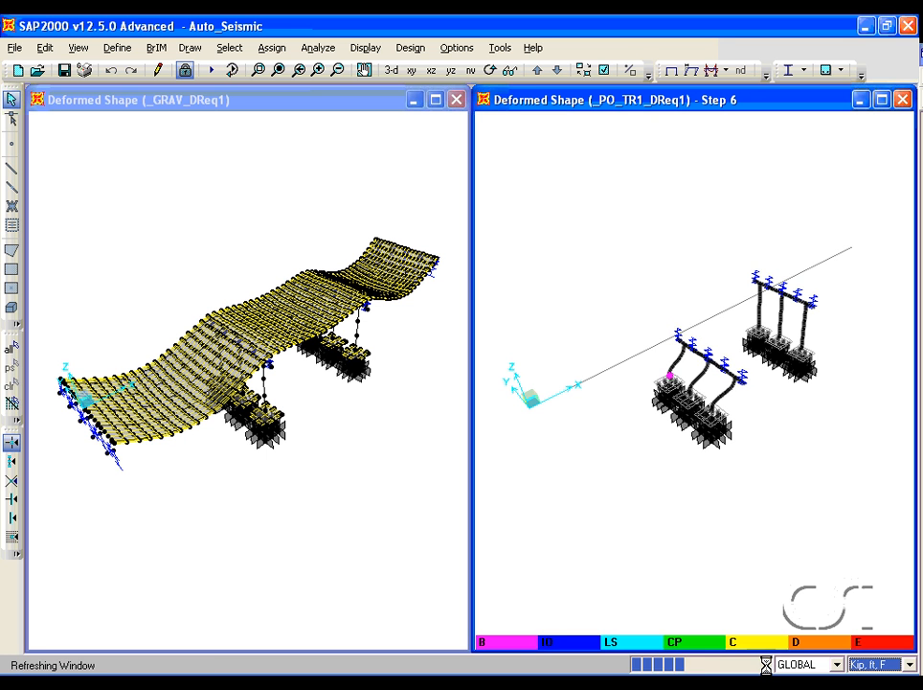
pyautogui.click(767, 665)
pyautogui.click(765, 663)
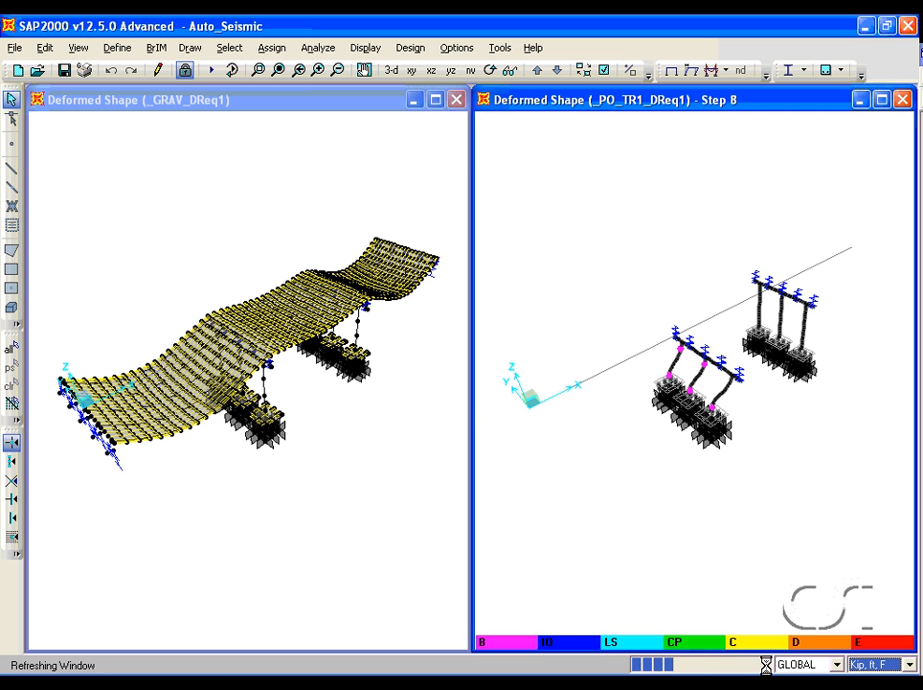
pyautogui.click(764, 664)
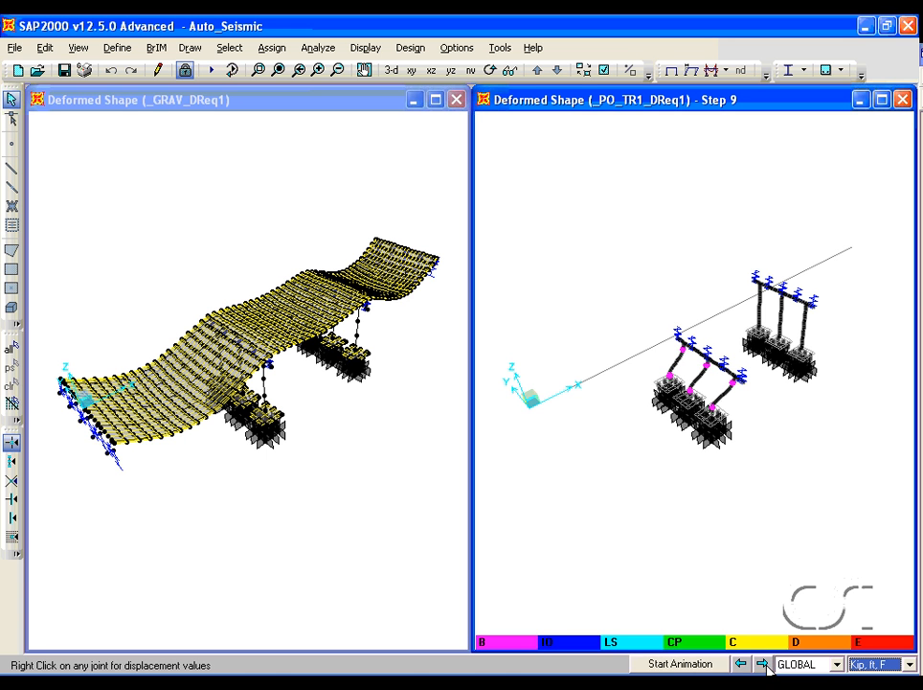
pyautogui.click(764, 663)
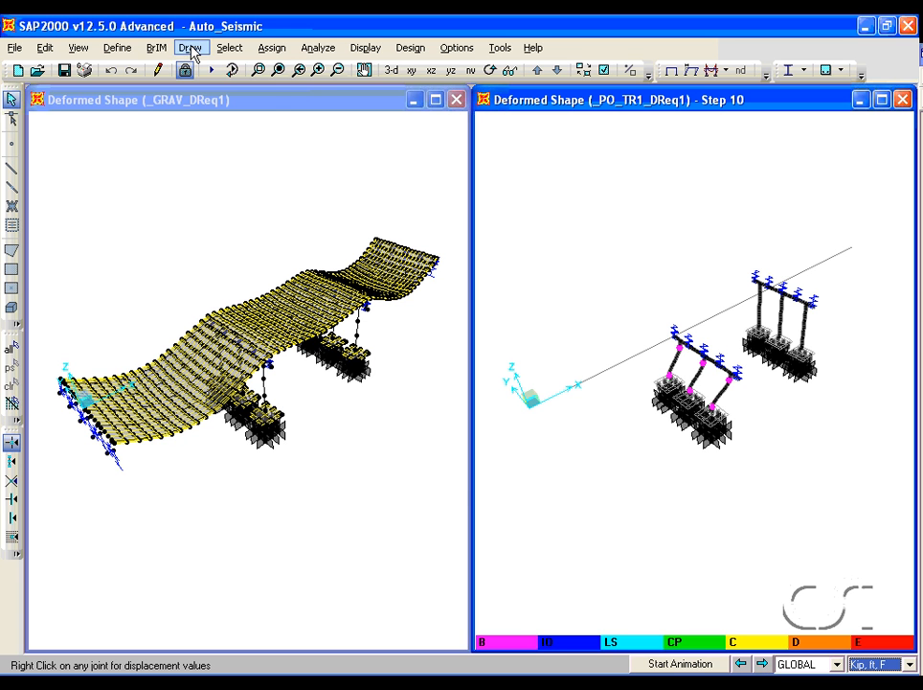
# - Review the _PO_LG1_DReq1, _PO_TR2_DReq1 and _PO_LG2_DReq1 pushover load cases and close the load case dialogs
pyautogui.click(132, 50)
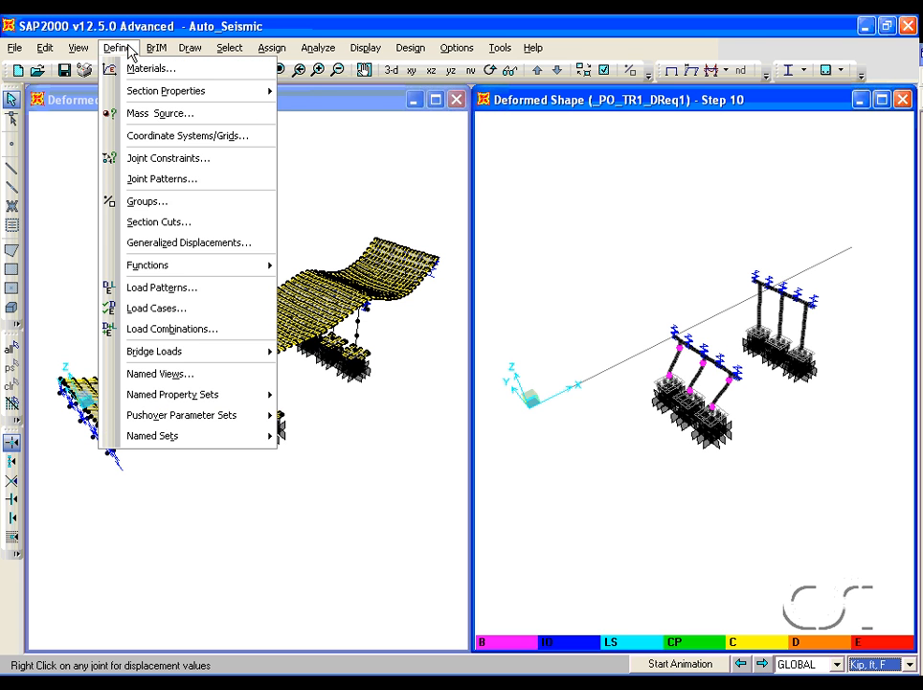
pyautogui.click(148, 308)
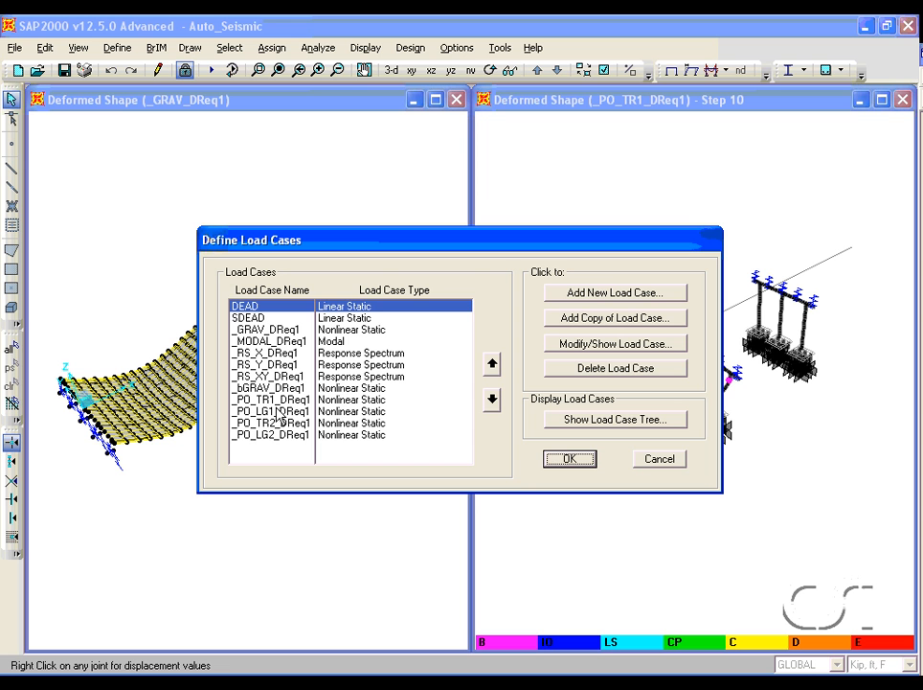
pyautogui.click(349, 413)
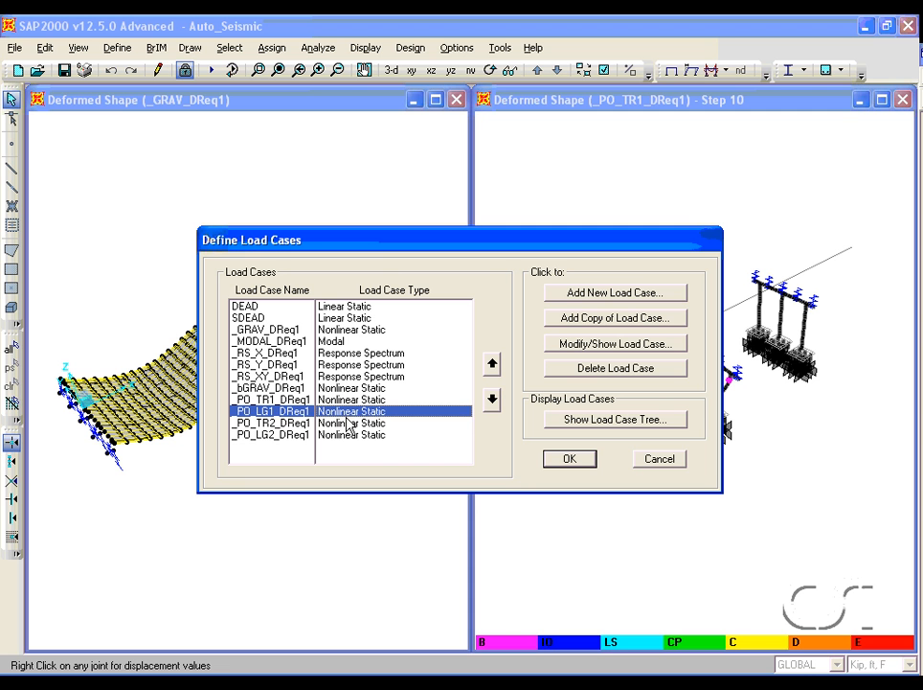
pyautogui.click(347, 425)
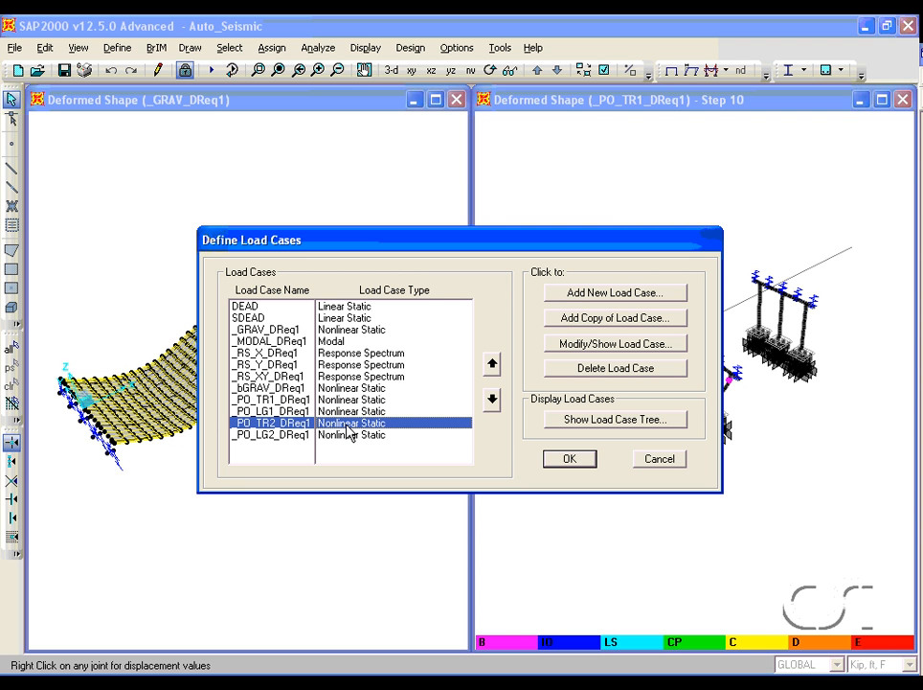
pyautogui.click(342, 438)
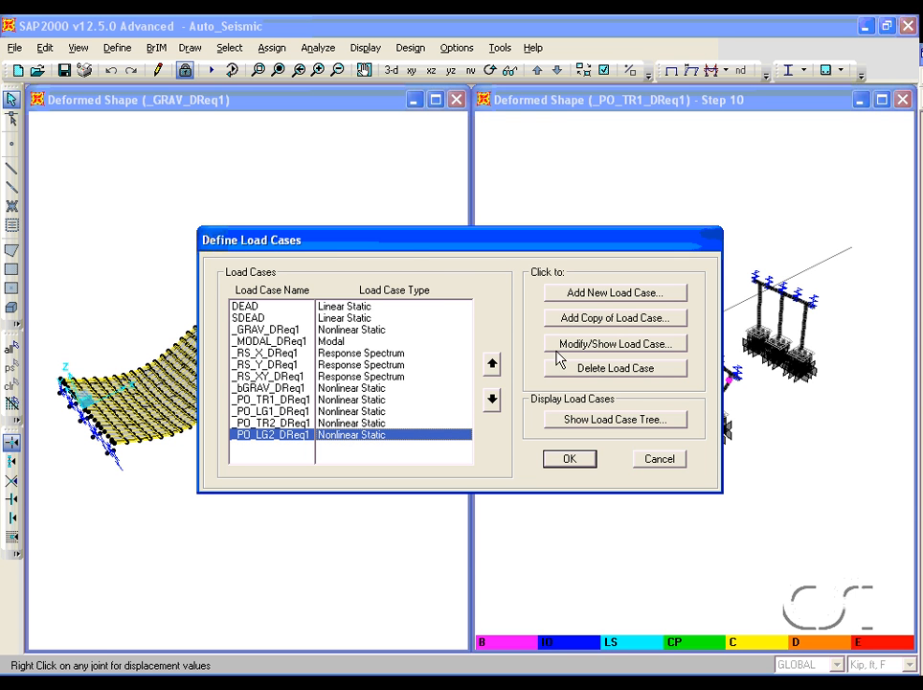
pyautogui.click(587, 346)
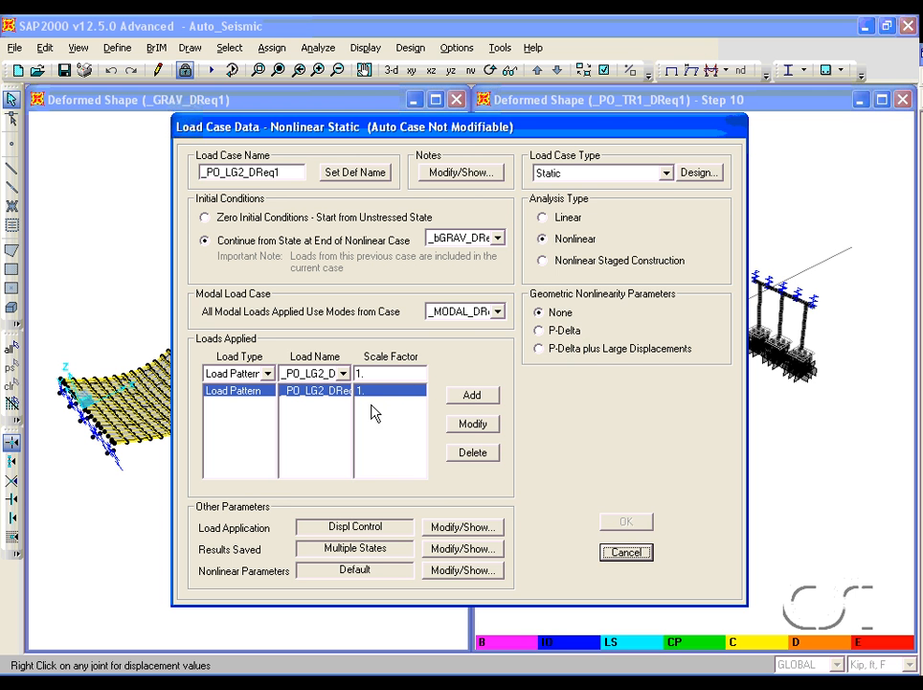
pyautogui.click(639, 555)
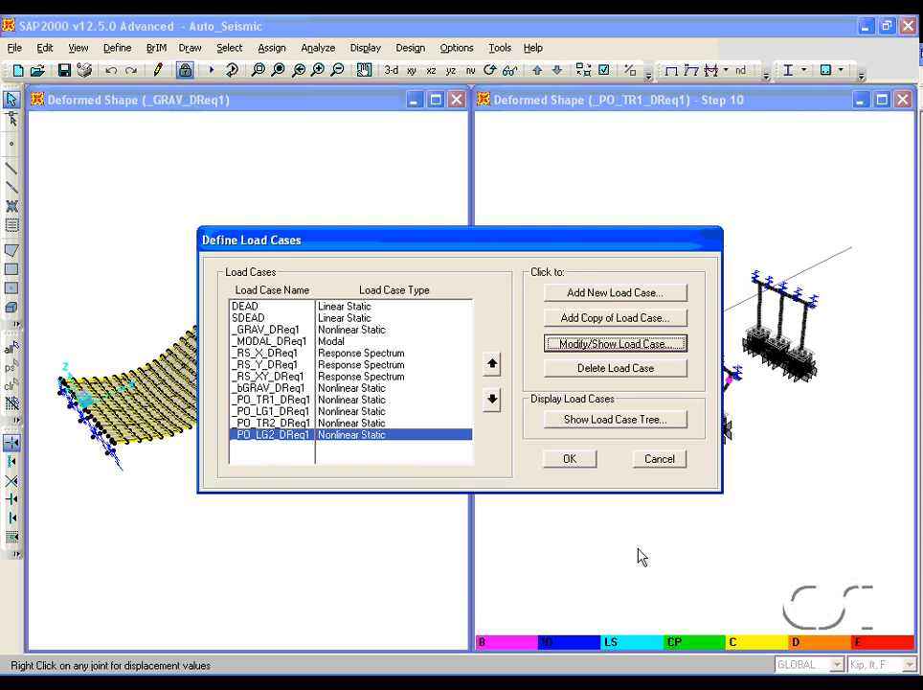
pyautogui.click(677, 463)
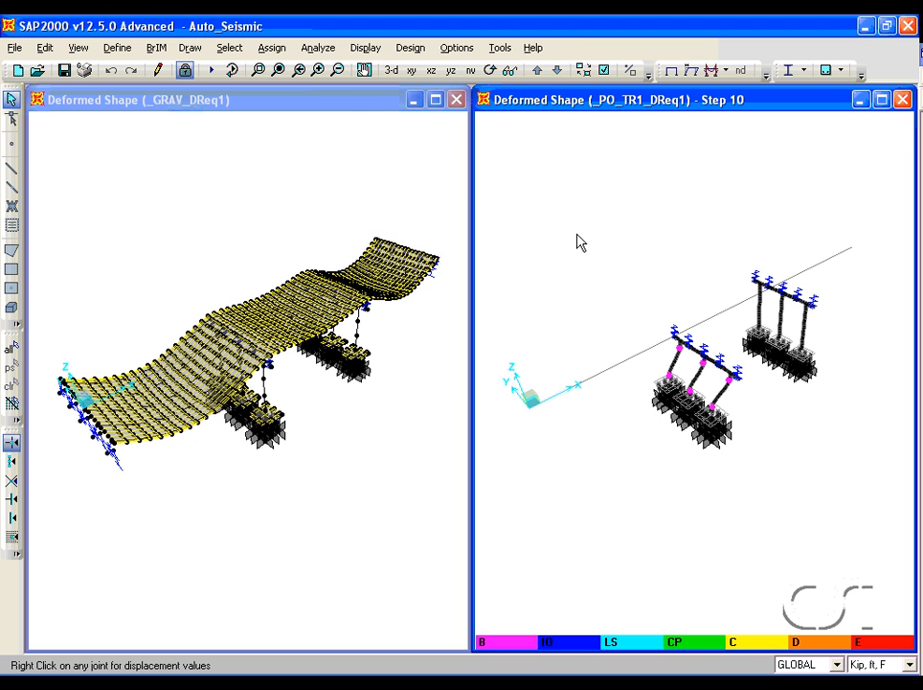
# - Display the deformed shape for the _PO_LG2_DReq1 case at step 10 in the second window
pyautogui.click(365, 48)
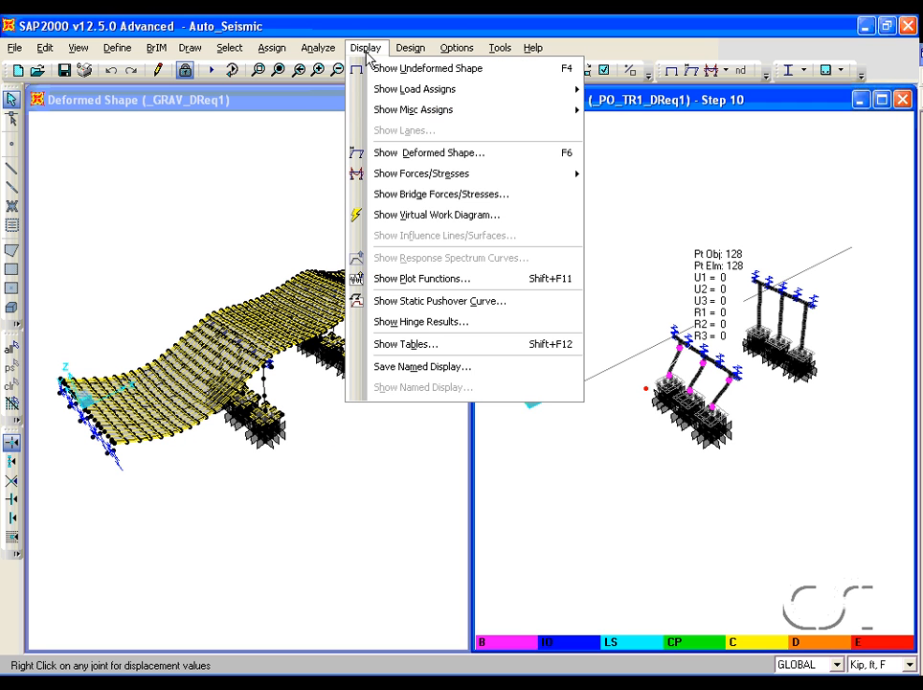
pyautogui.click(379, 154)
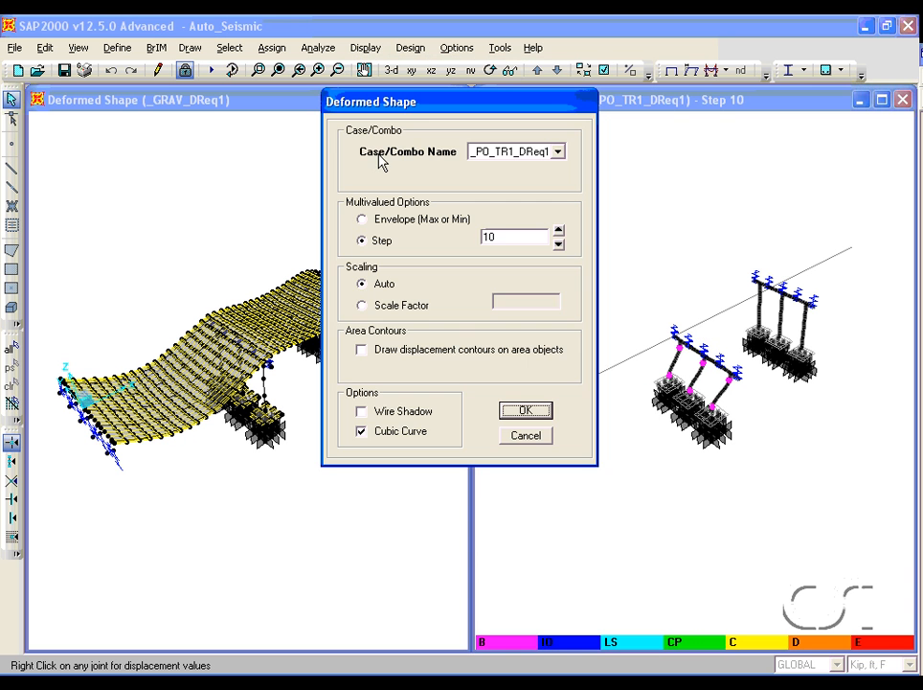
pyautogui.click(504, 153)
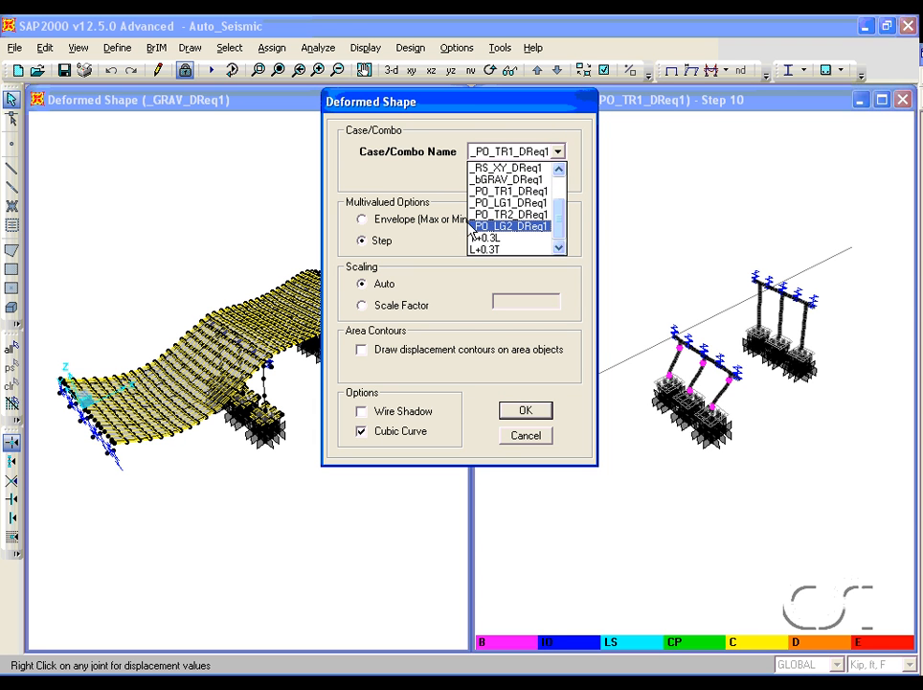
pyautogui.click(522, 227)
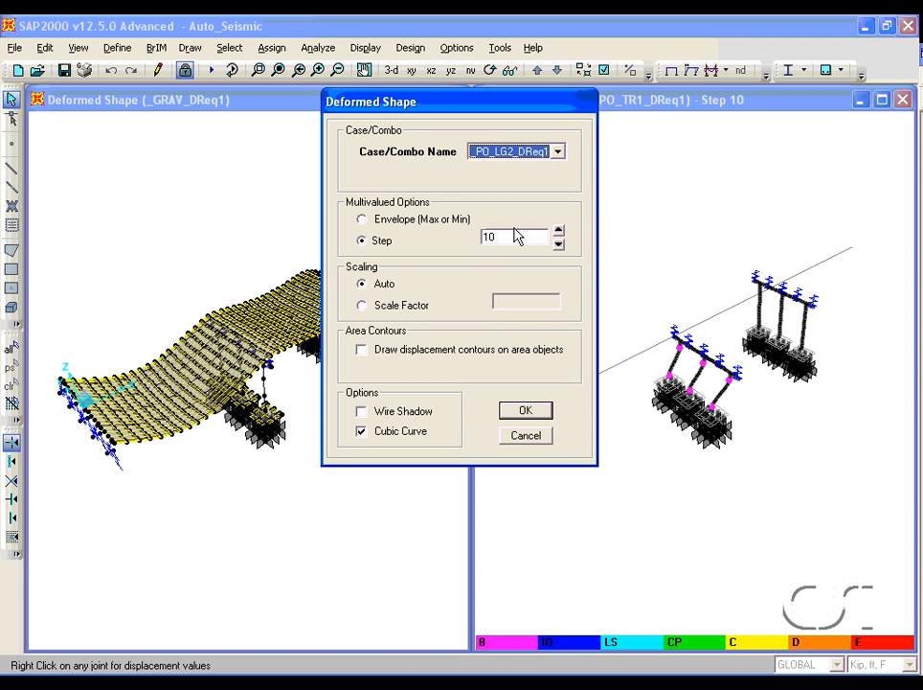
pyautogui.click(522, 412)
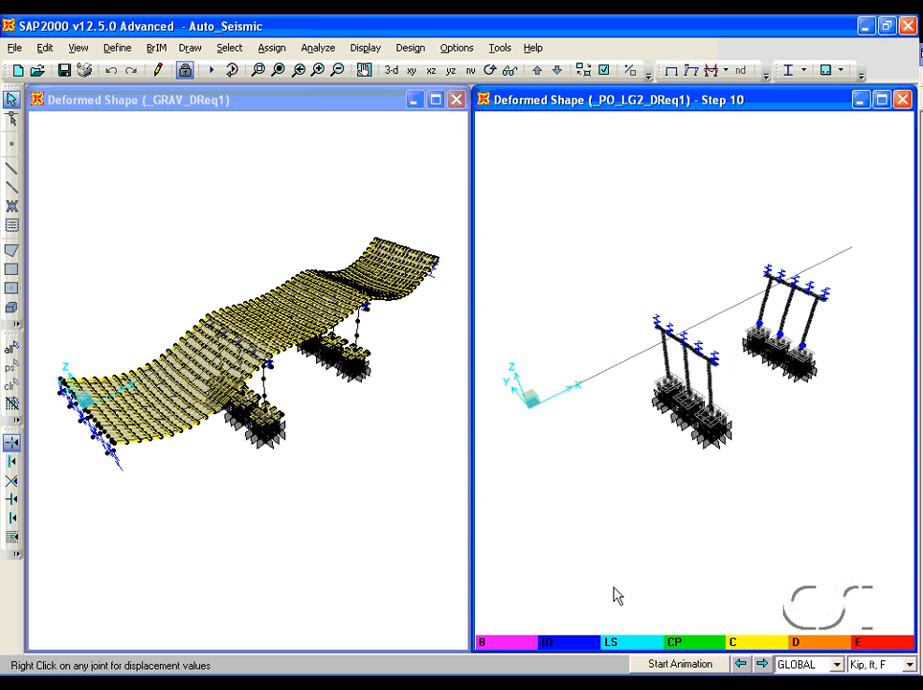
# - Step through the _PO_LG2_DReq1 pushover deformed shapes up to step 15
pyautogui.click(761, 662)
pyautogui.click(762, 662)
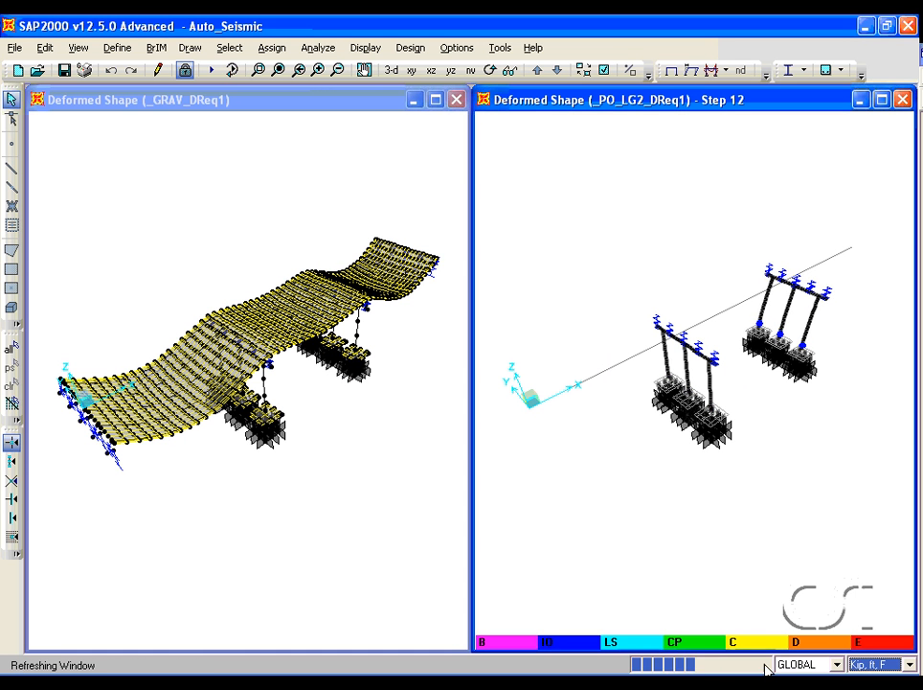
pyautogui.click(763, 663)
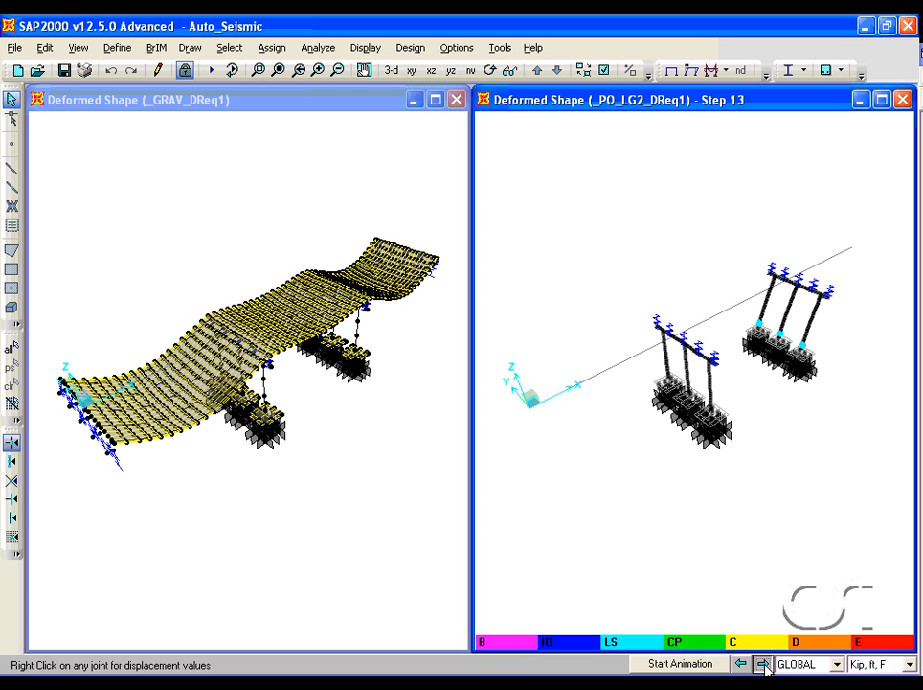
pyautogui.click(763, 663)
pyautogui.click(763, 663)
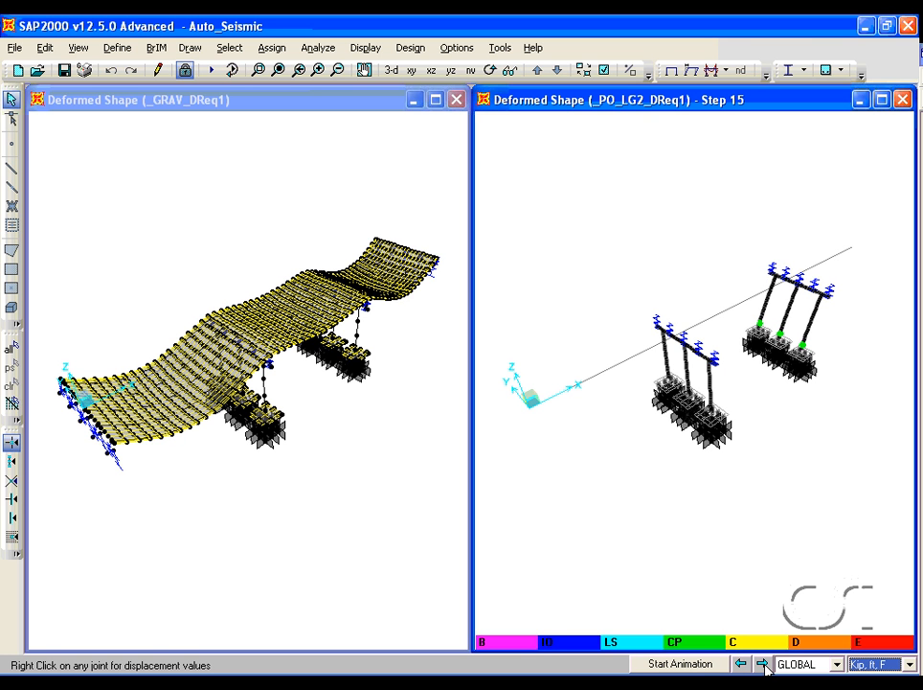
pyautogui.click(764, 662)
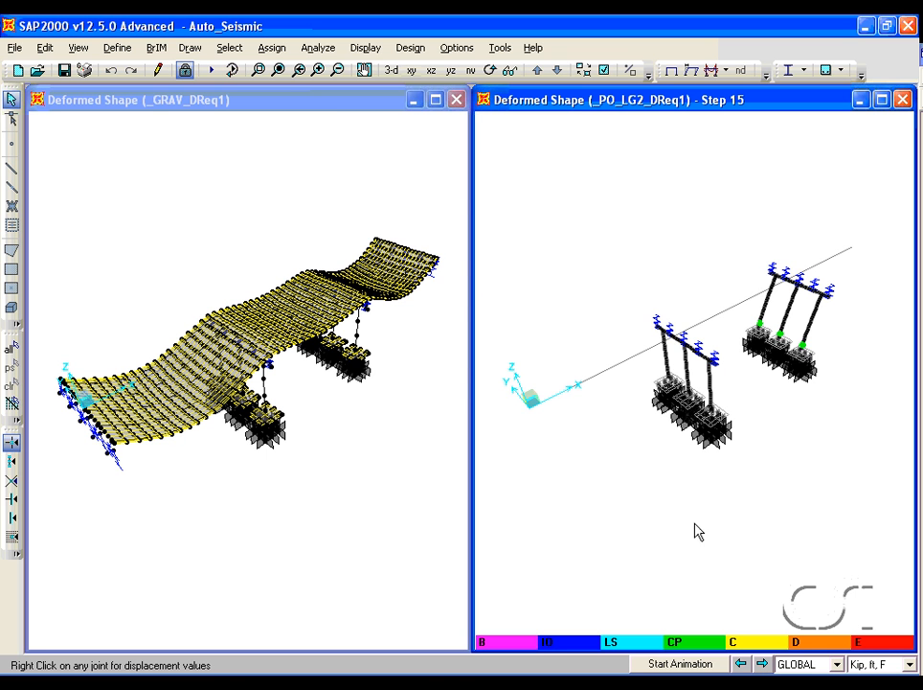
# - Open the static pushover curve and compare the _PO_TR1, _PO_LG1, _PO_TR2 and _PO_LG2 DReq1 curves
pyautogui.click(366, 48)
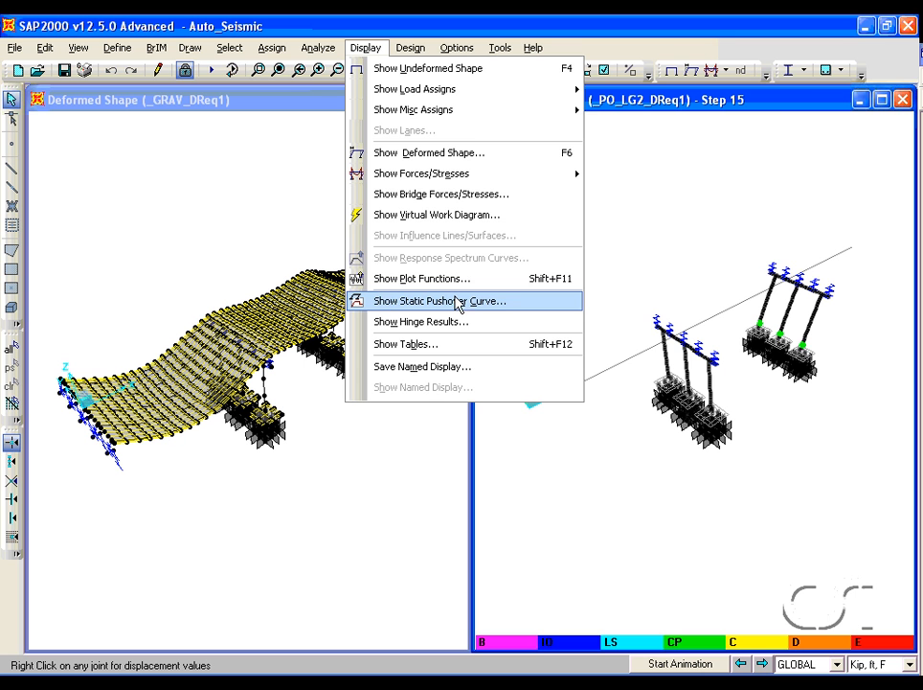
pyautogui.click(418, 302)
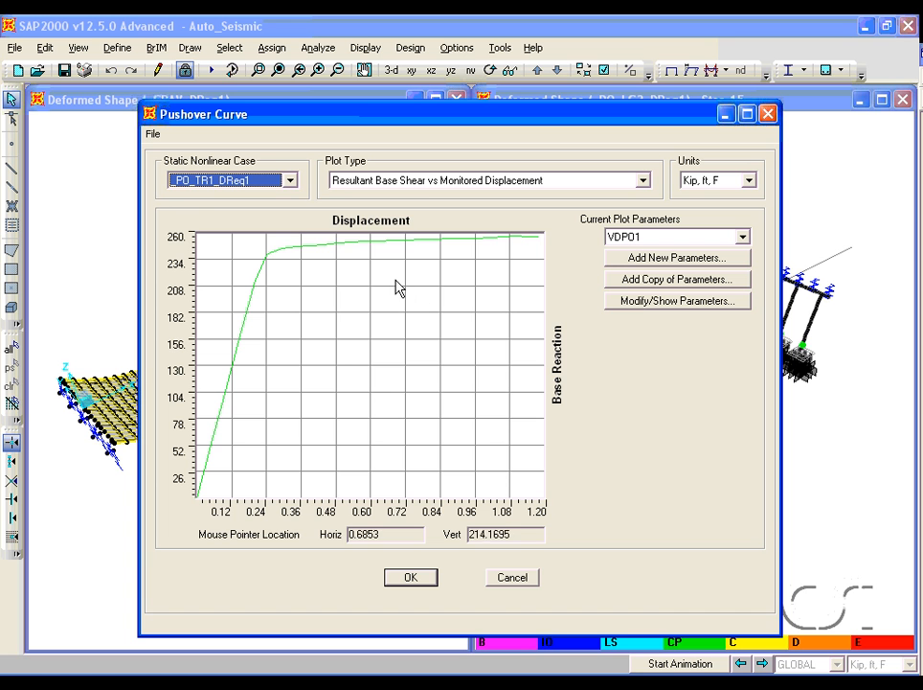
pyautogui.click(290, 180)
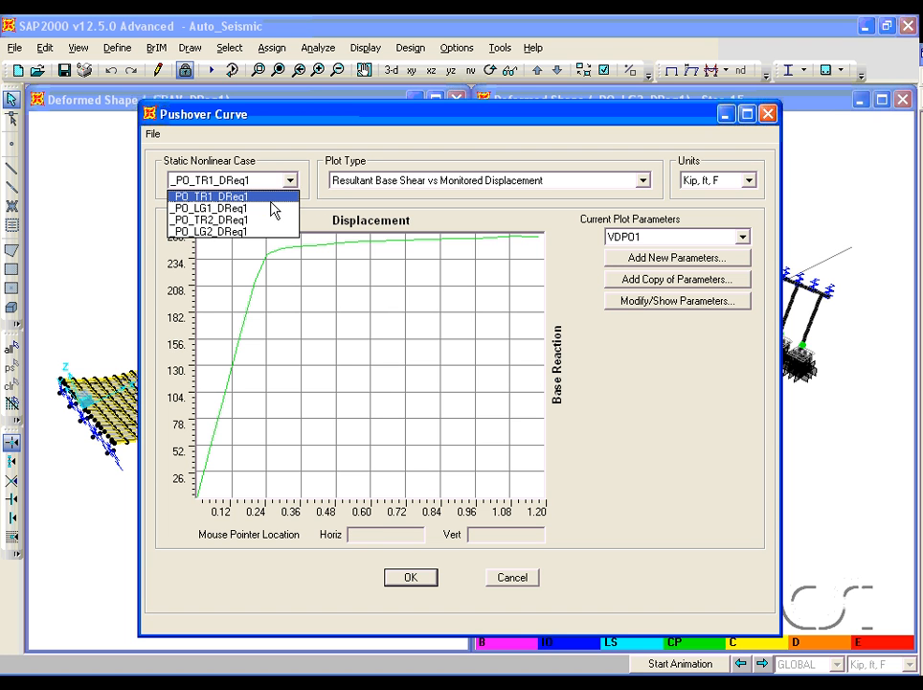
pyautogui.click(271, 208)
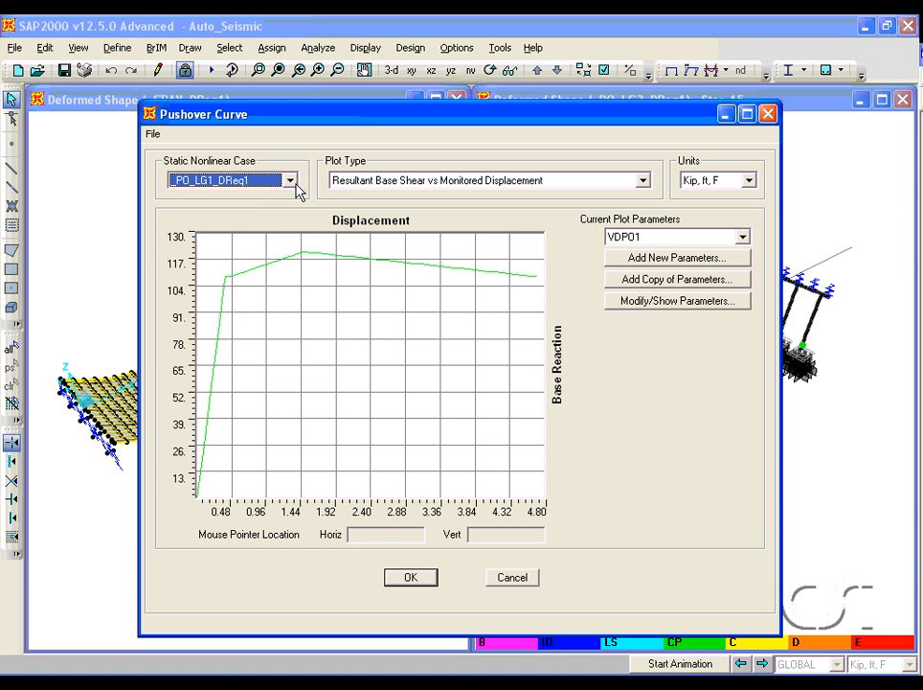
pyautogui.click(291, 182)
pyautogui.click(272, 221)
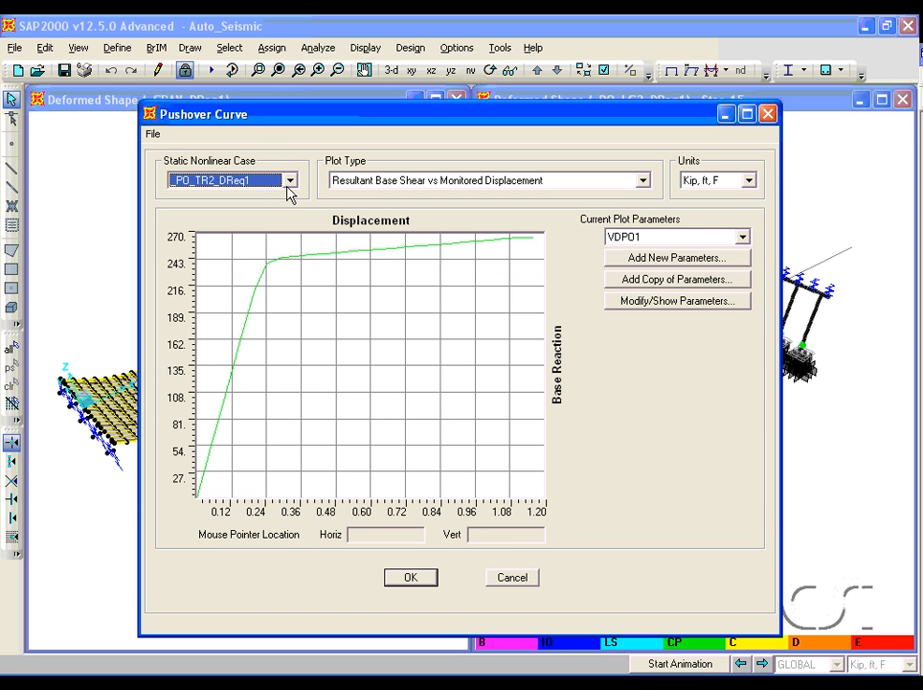
pyautogui.click(290, 180)
pyautogui.click(268, 233)
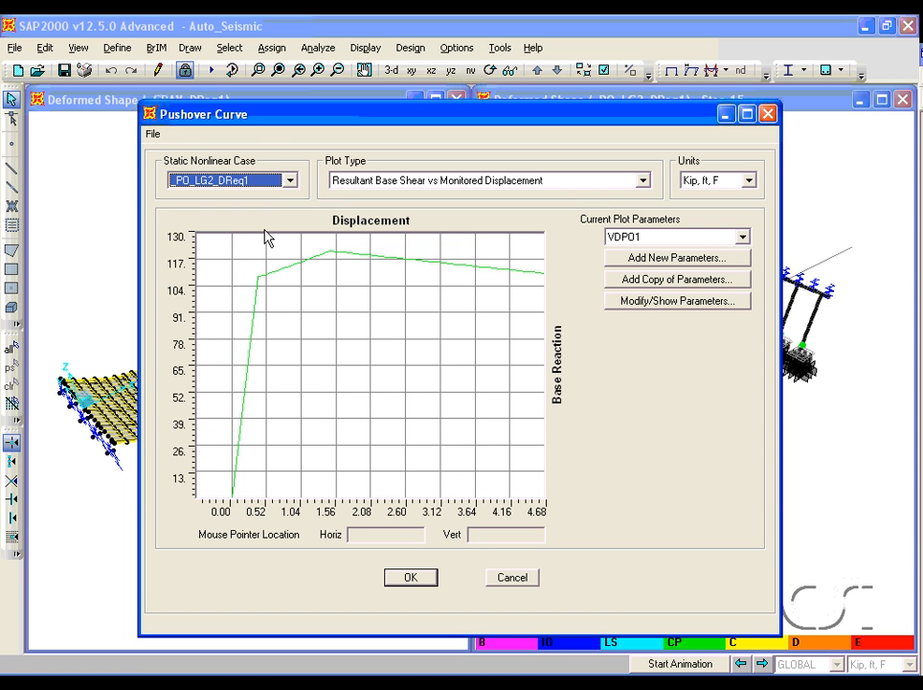
pyautogui.click(292, 183)
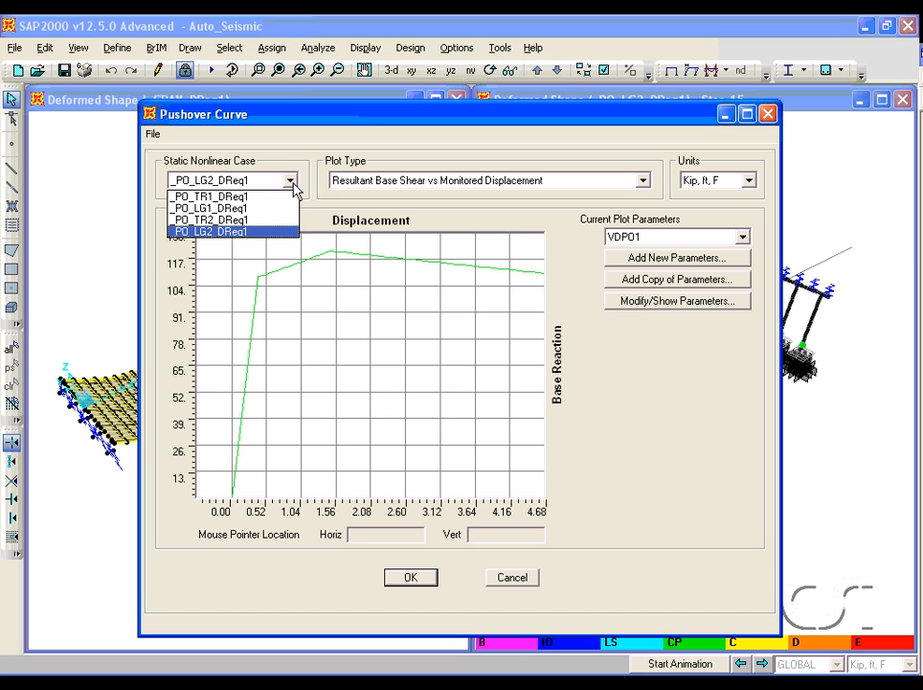
pyautogui.click(264, 208)
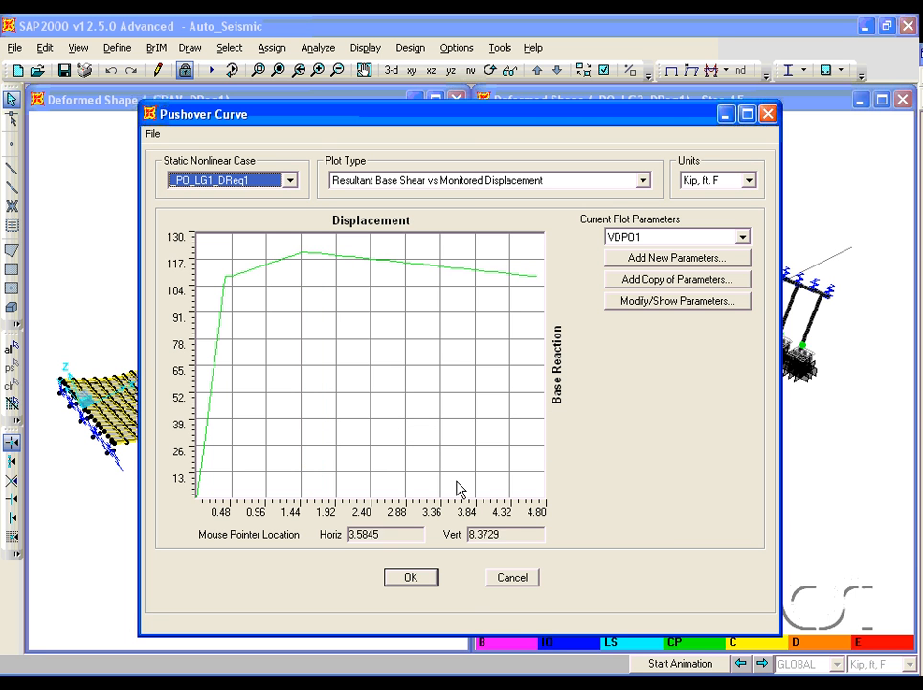
# - Close the pushover curve and display the Bridge Seismic Design 01 - Bent D-C - AASHTO LRFD 2007 table
pyautogui.click(510, 586)
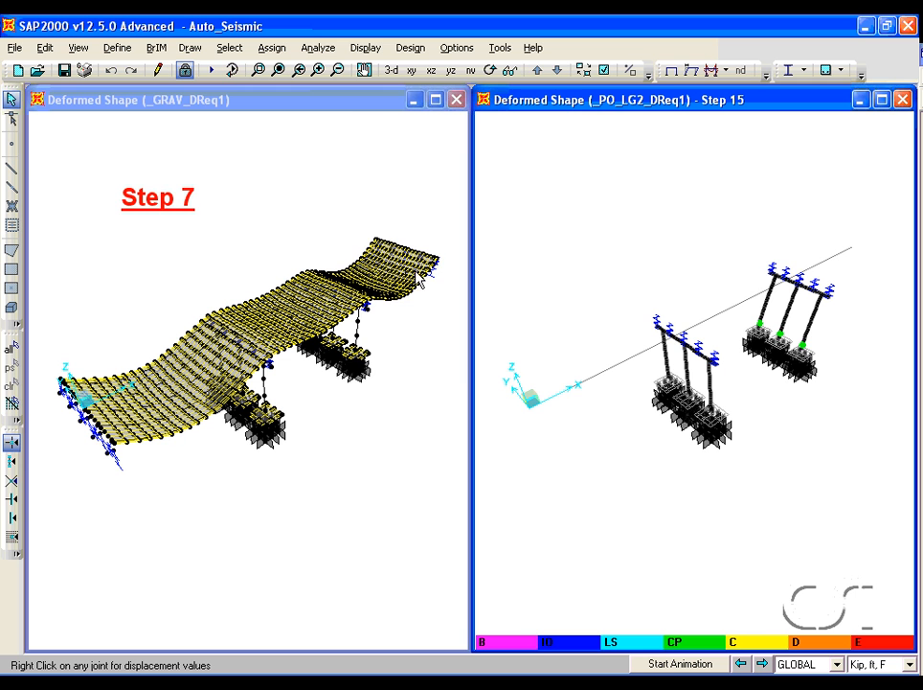
pyautogui.click(365, 48)
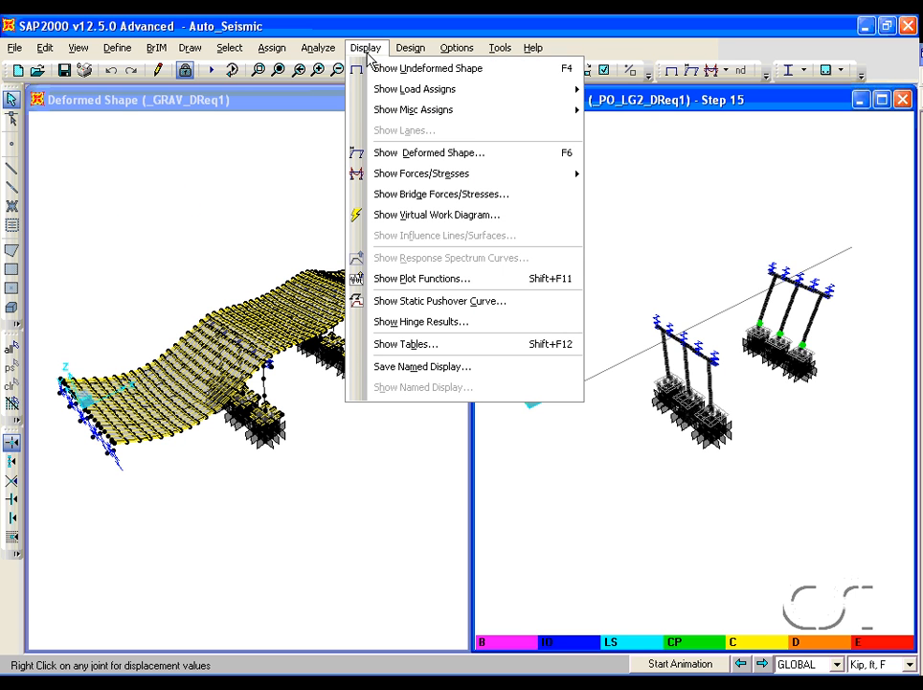
pyautogui.click(416, 348)
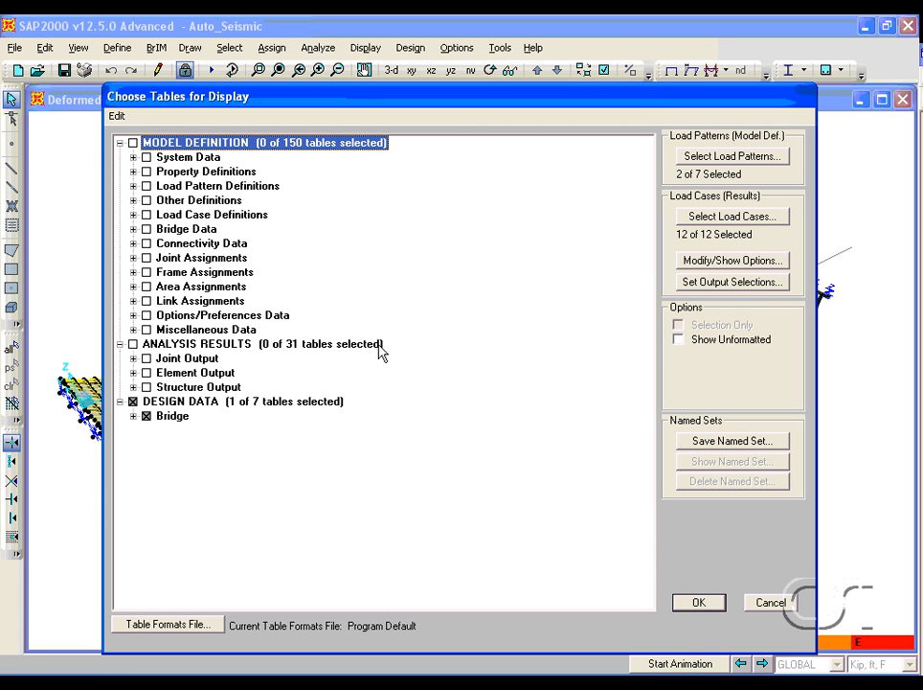
pyautogui.click(133, 416)
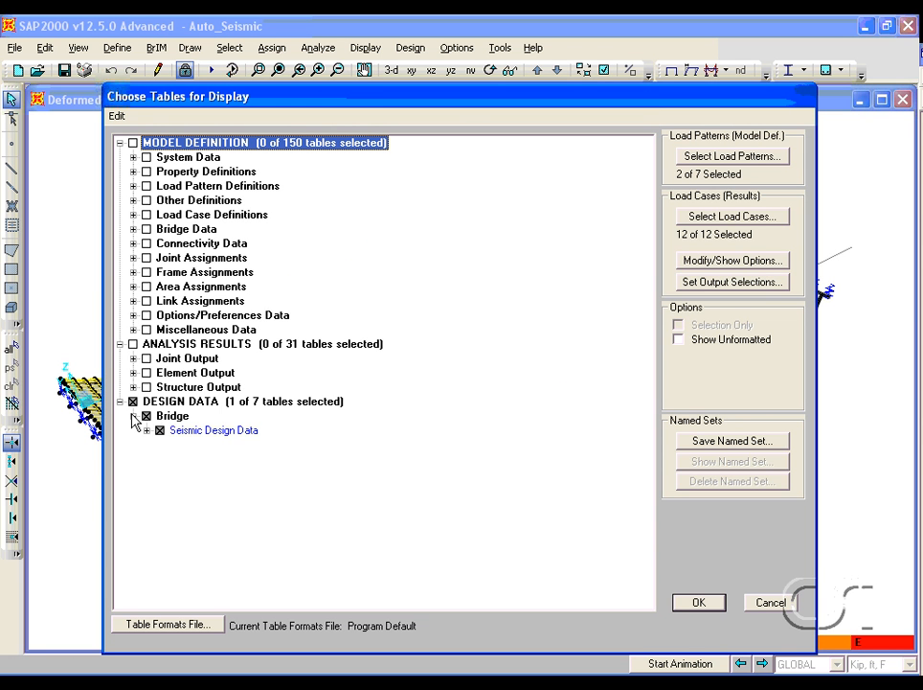
pyautogui.click(146, 430)
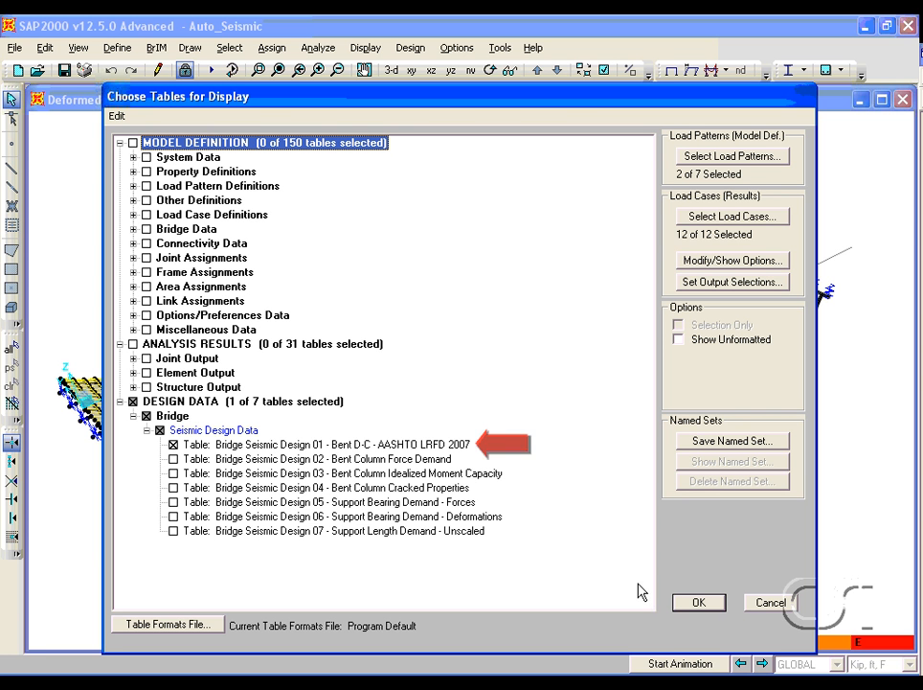
pyautogui.click(698, 603)
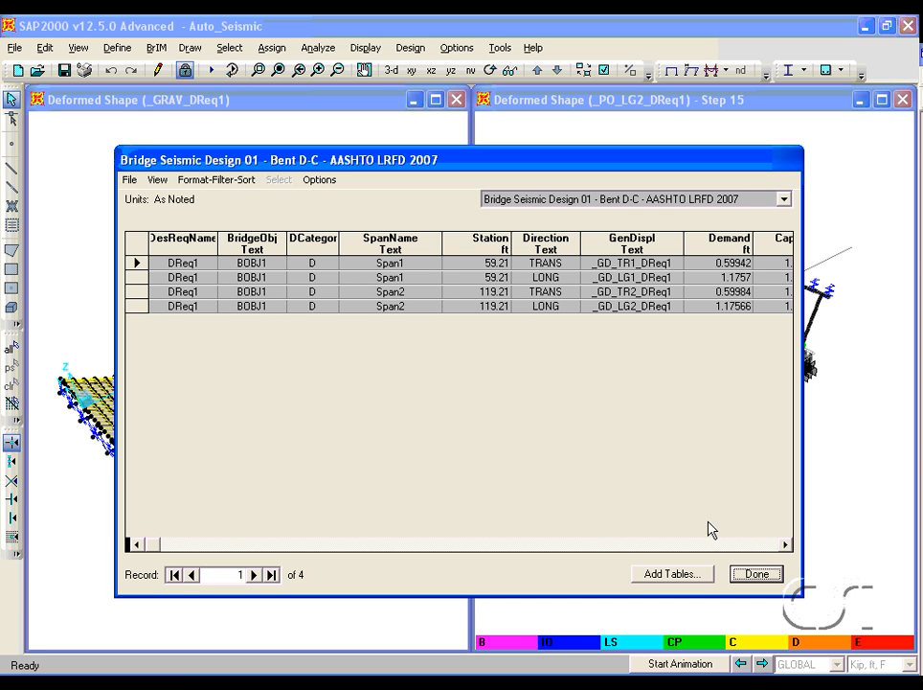
# - Review the demand, capacity and DCRatio columns of the bent D-C table, then close the table
pyautogui.click(785, 544)
pyautogui.click(785, 544)
pyautogui.click(785, 544)
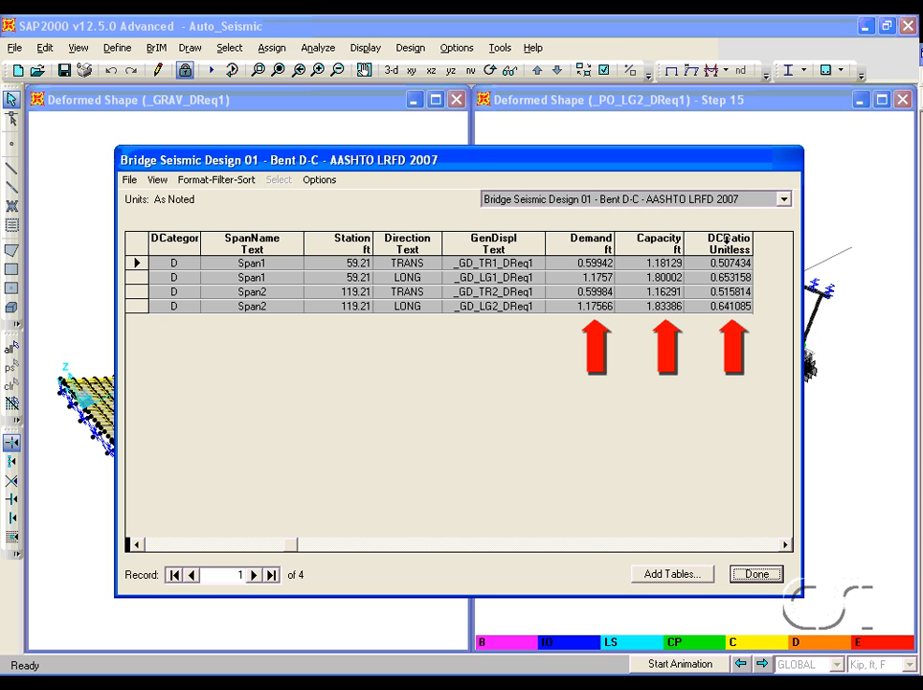
pyautogui.click(756, 574)
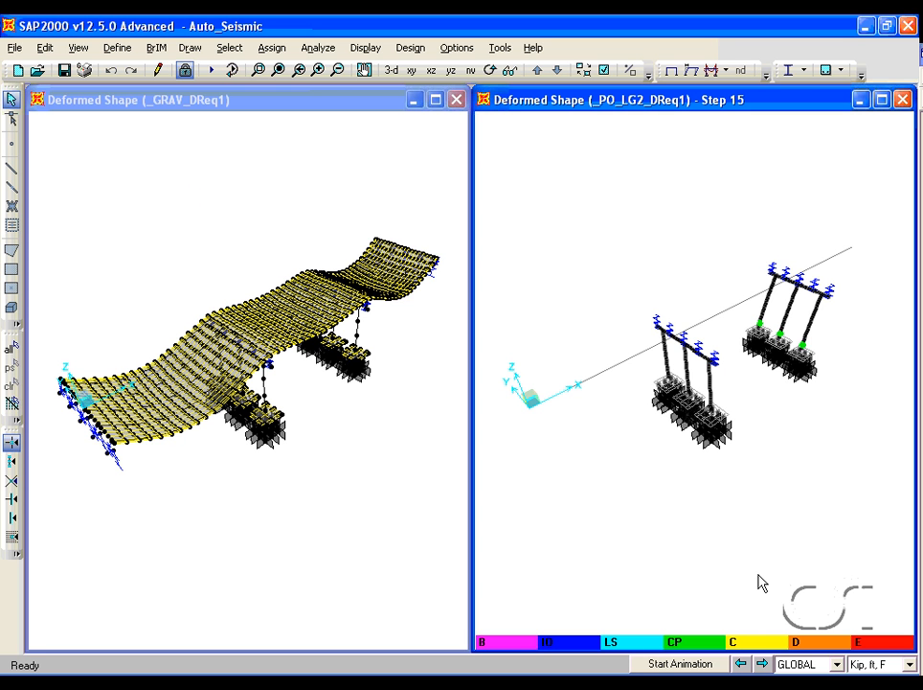
# - Create a bridge seismic design report saved as the rich text file Auto_Seismic
pyautogui.click(414, 51)
pyautogui.moveTo(437, 201)
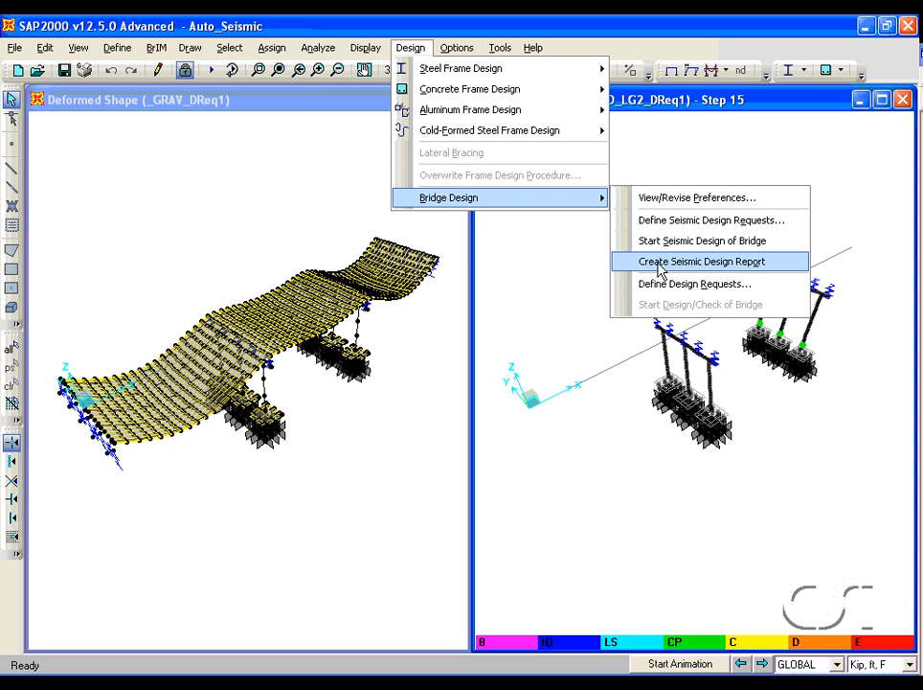
pyautogui.click(738, 268)
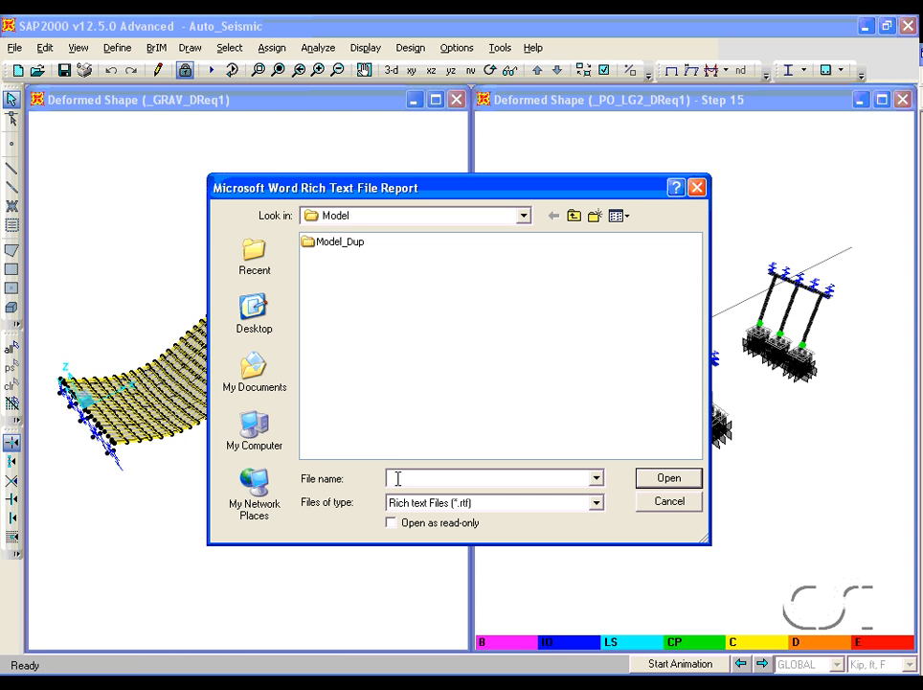
pyautogui.write('Auto_Seismic')
pyautogui.click(671, 478)
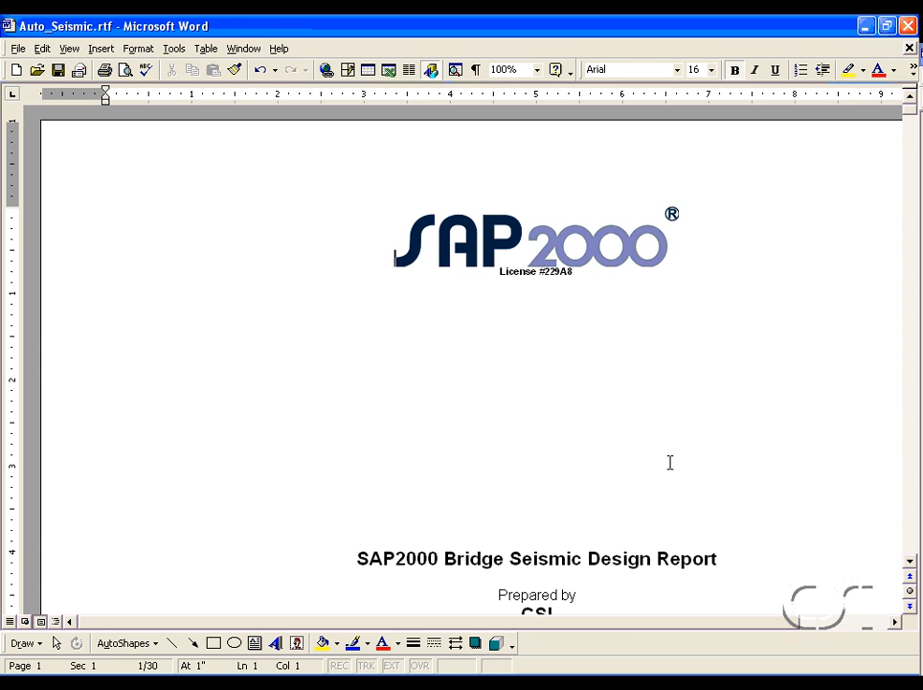
# - Browse through the Auto_Seismic.rtf report in Microsoft Word and close Word
pyautogui.moveTo(910, 115); pyautogui.dragTo(902, 538)
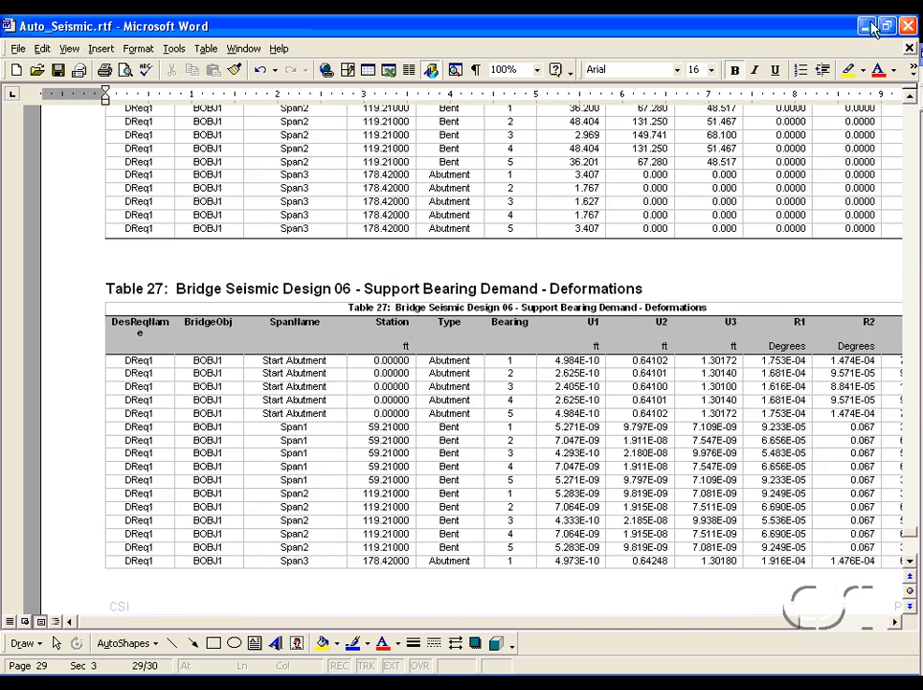
pyautogui.click(908, 25)
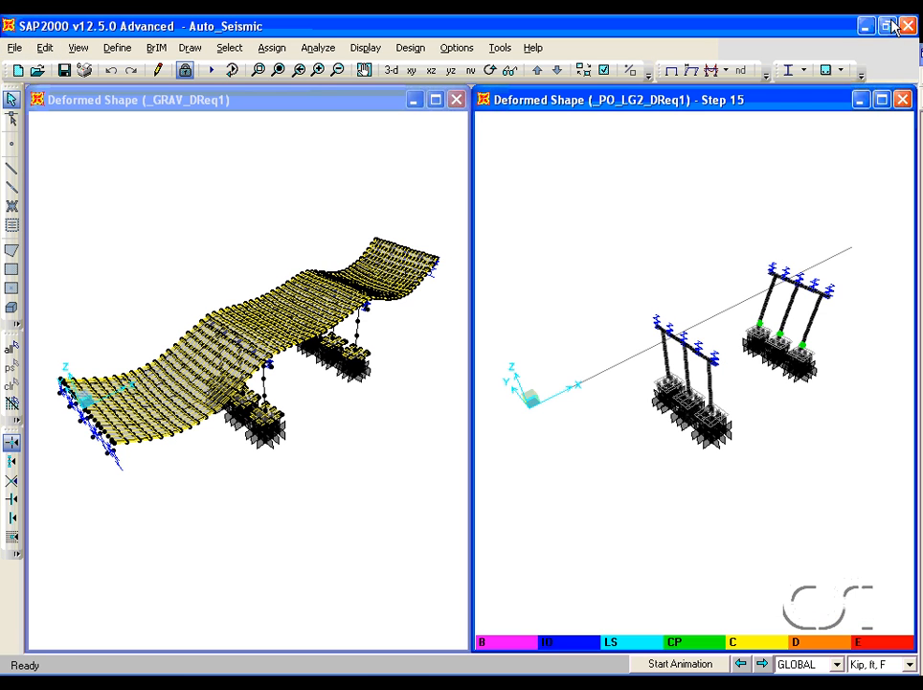